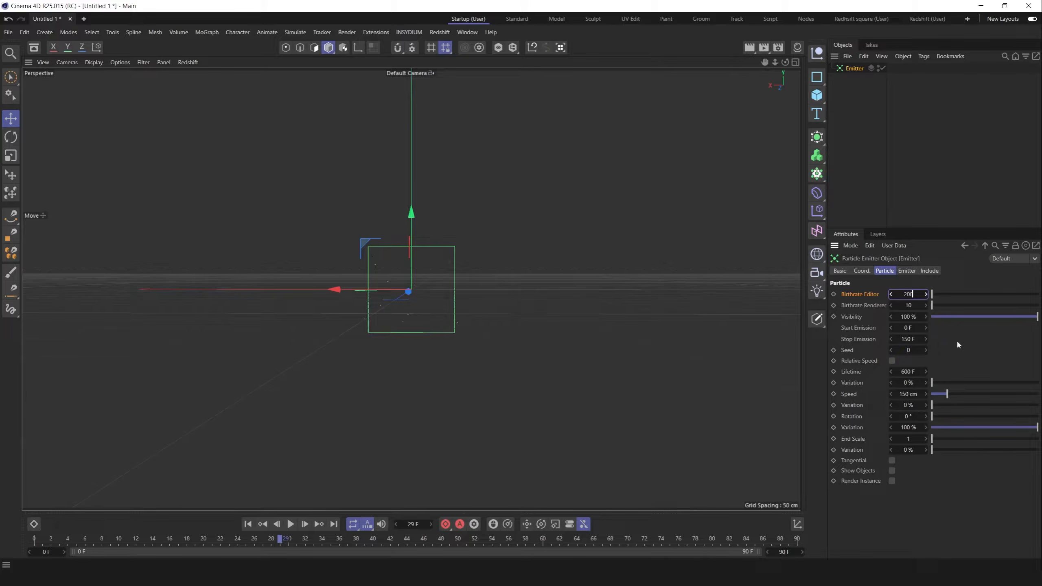
Set the emitter's editor birthrate and renderer birthrate both to 20000
{"action": "type", "text": "000"}
{"action": "key", "text": "Tab"}
{"action": "type", "text": "20000"}
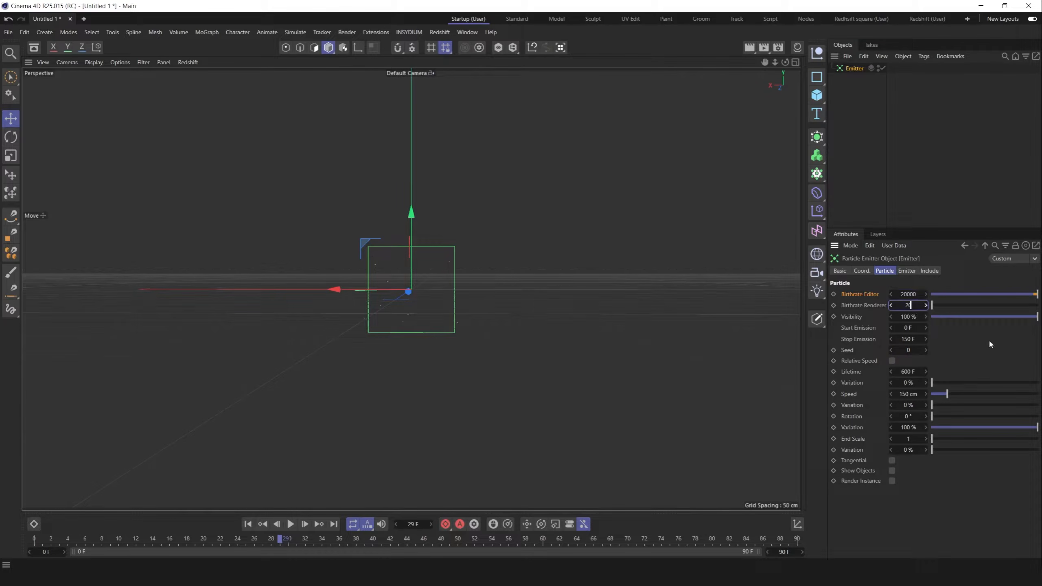
{"action": "key", "text": "Return"}
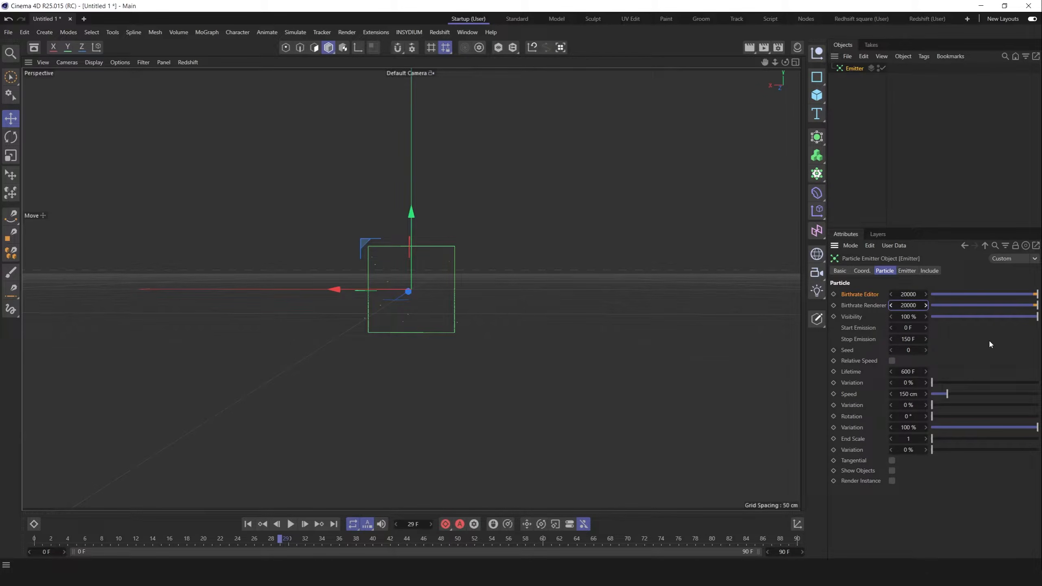
Play the animation from the start to preview the emitted particles, and return to the first frame
{"action": "left_click", "coordinate": [247, 524]}
{"action": "left_click", "coordinate": [290, 525]}
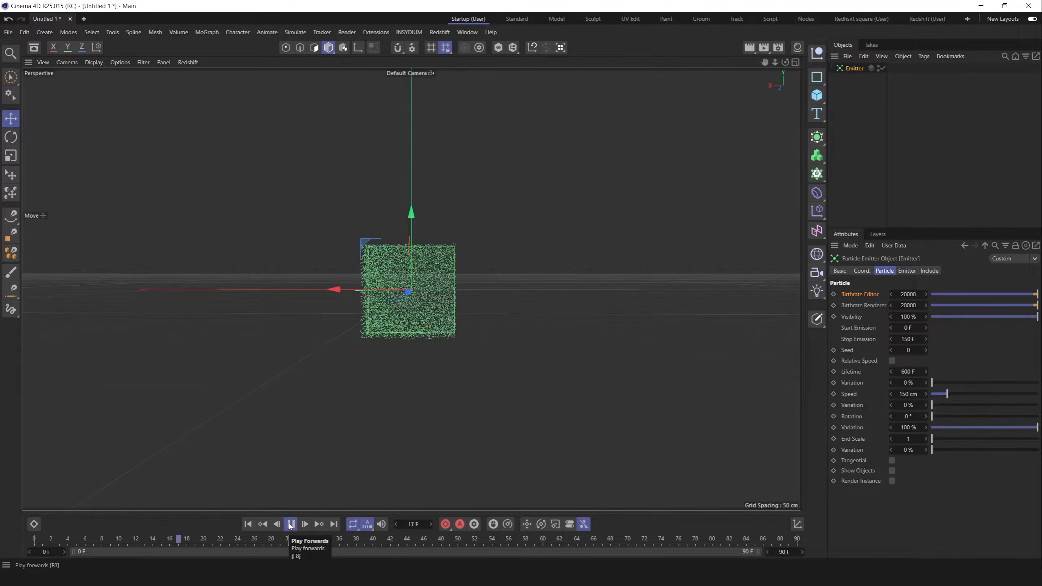
{"action": "left_click", "coordinate": [290, 524]}
{"action": "left_click", "coordinate": [248, 525]}
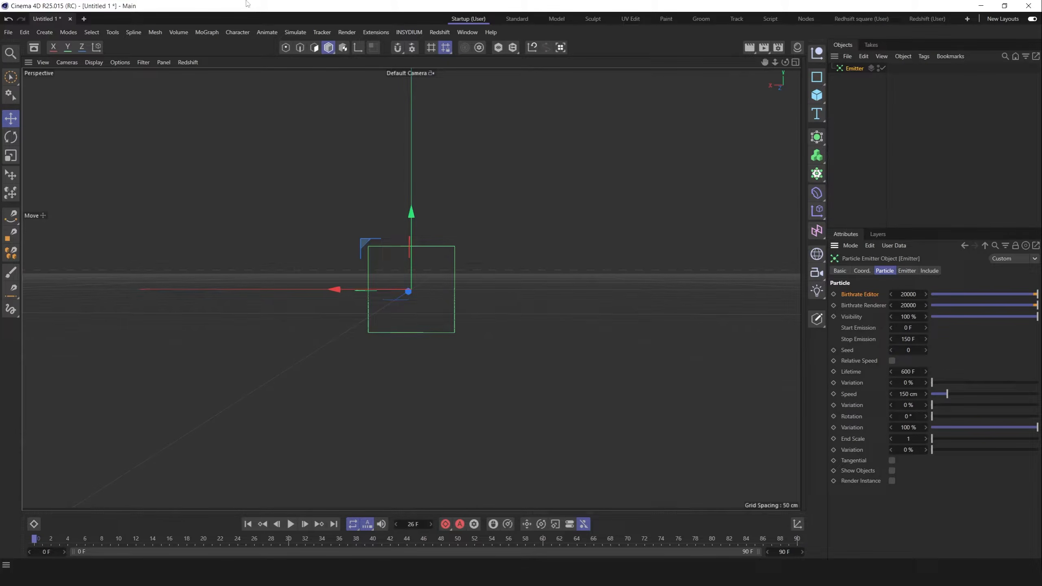
Add a Field Force object to the scene and widen the area showing the object list and attributes
{"action": "left_click", "coordinate": [295, 32]}
{"action": "mouse_move", "coordinate": [309, 114]}
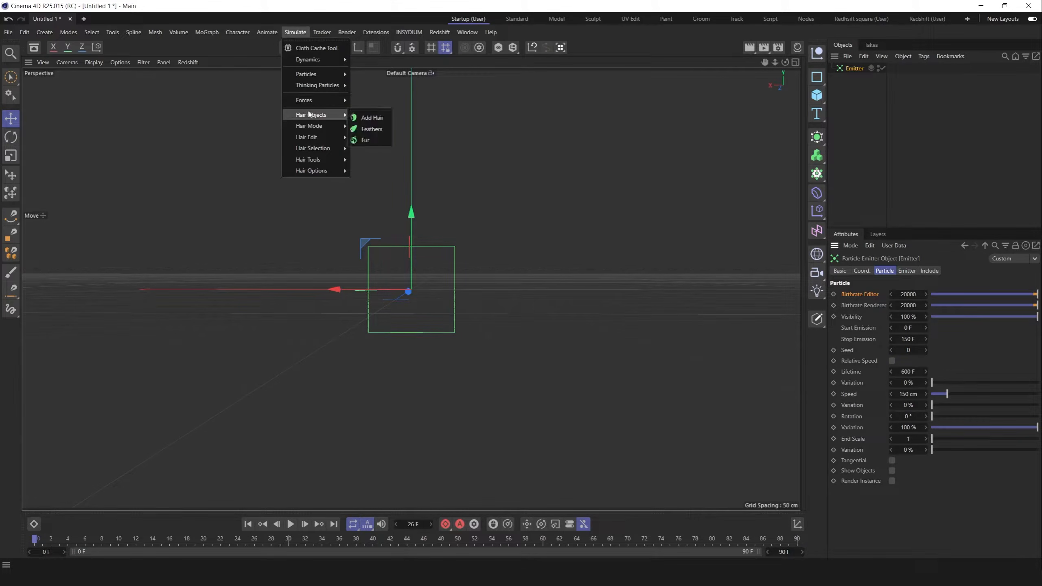
{"action": "left_click", "coordinate": [371, 136]}
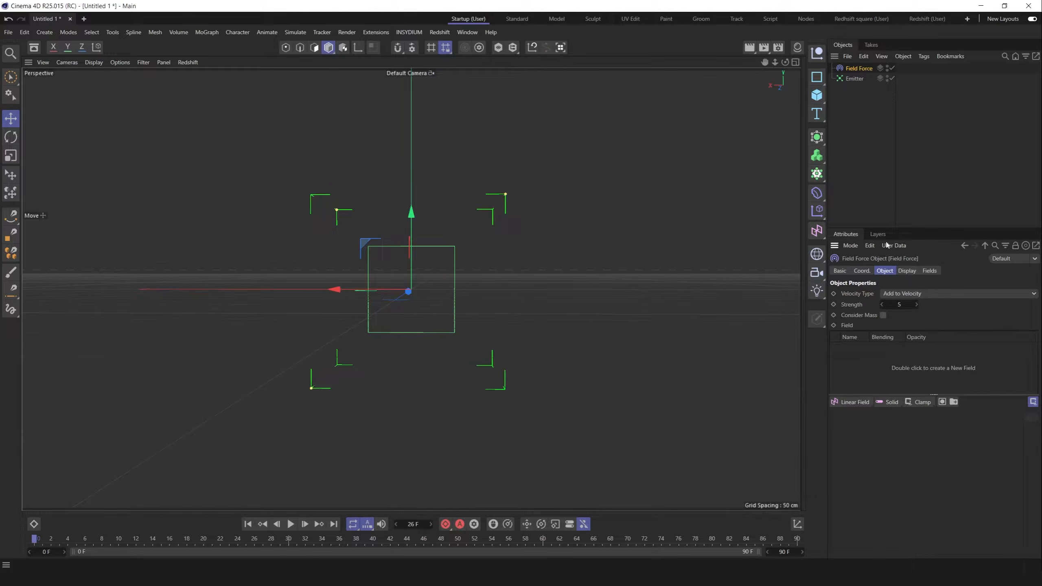
{"action": "left_click_drag", "start_coordinate": [827, 232], "coordinate": [696, 232]}
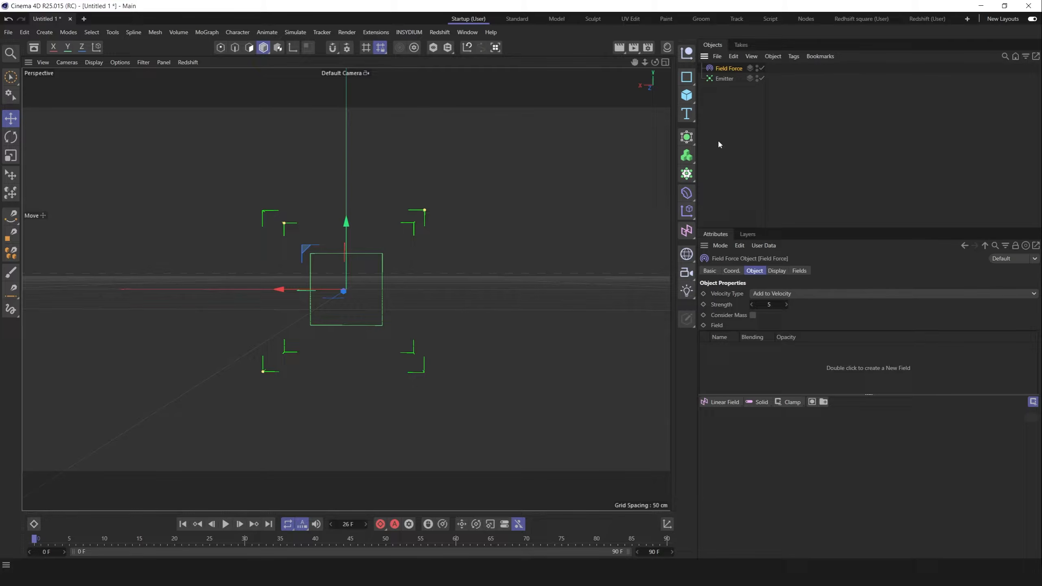
{"action": "left_click", "coordinate": [727, 79]}
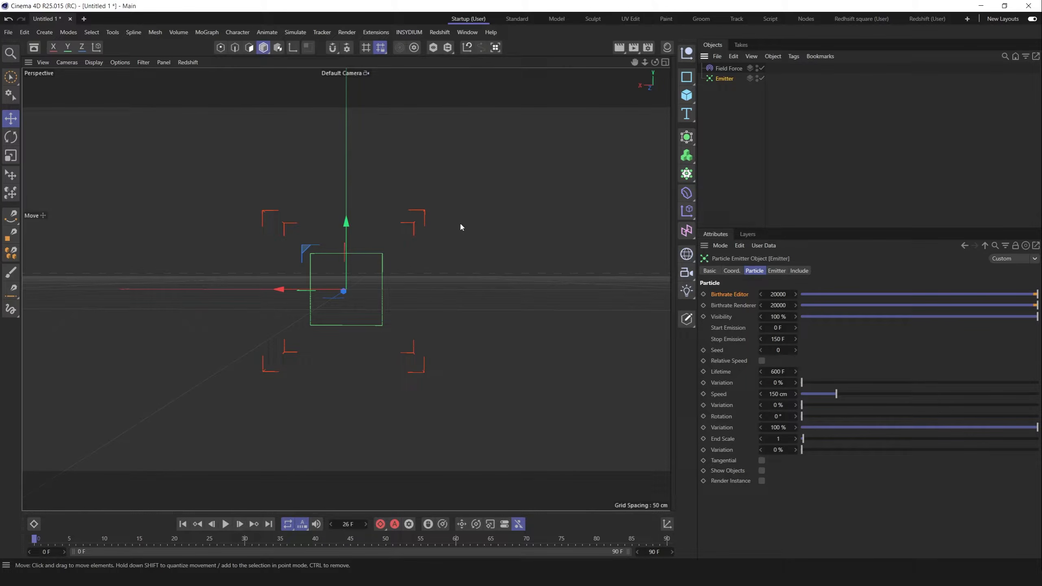
{"action": "left_click", "coordinate": [854, 172]}
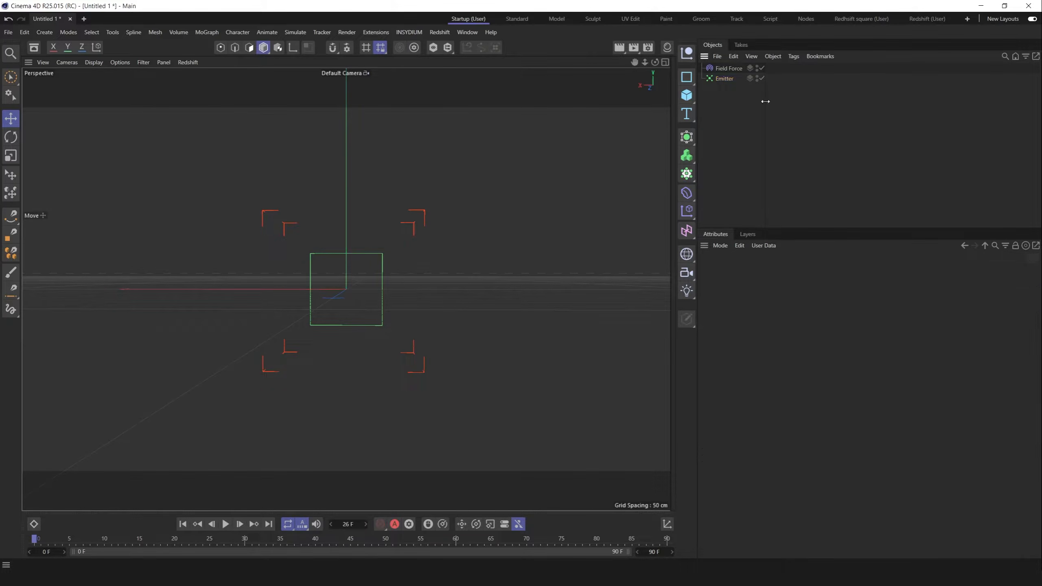
{"action": "left_click", "coordinate": [724, 79]}
Flatten the Field Force's display box by setting its Z size to 0 cm
{"action": "left_click", "coordinate": [730, 68]}
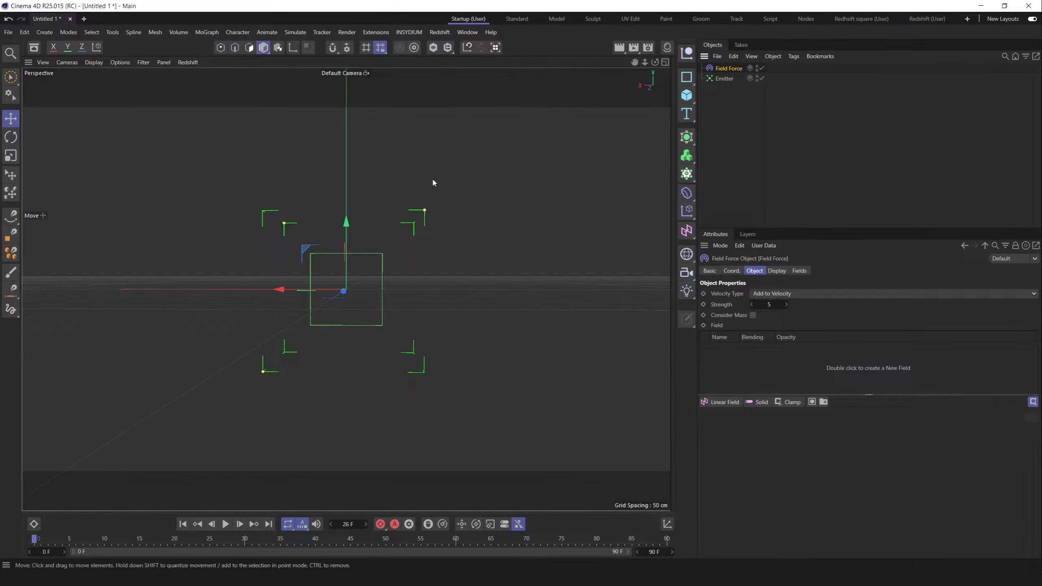
{"action": "left_click", "coordinate": [776, 271]}
{"action": "middle_click", "coordinate": [494, 223]}
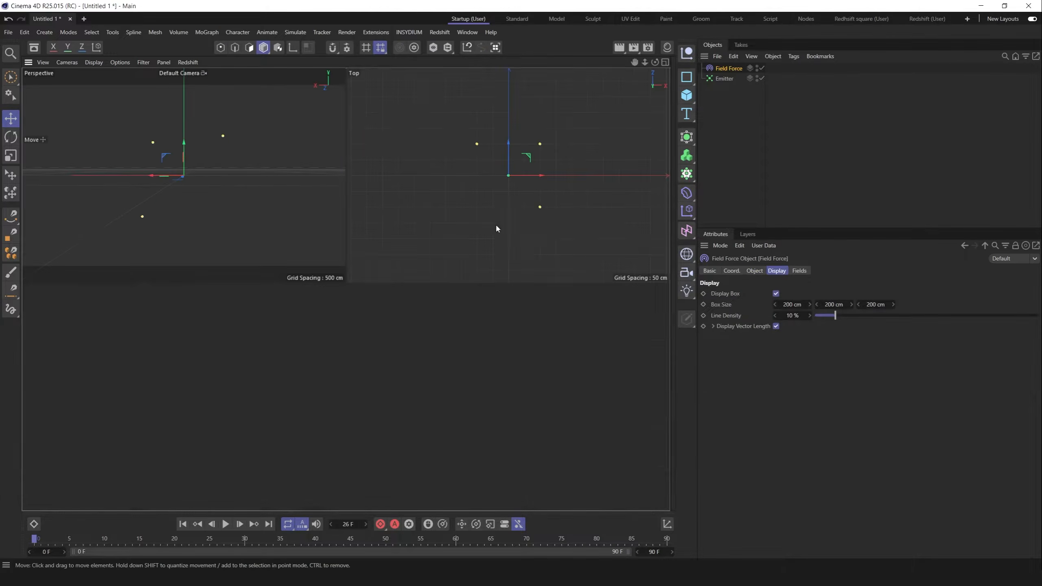
{"action": "left_click_drag", "start_coordinate": [545, 145], "coordinate": [536, 155]}
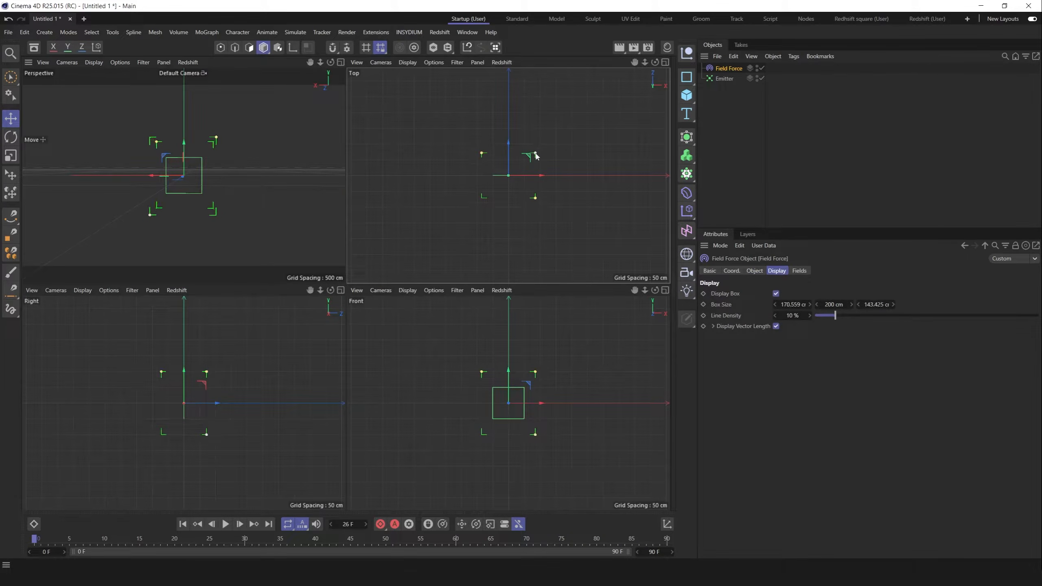
{"action": "double_click", "coordinate": [877, 306]}
{"action": "type", "text": "0"}
{"action": "key", "text": "Return"}
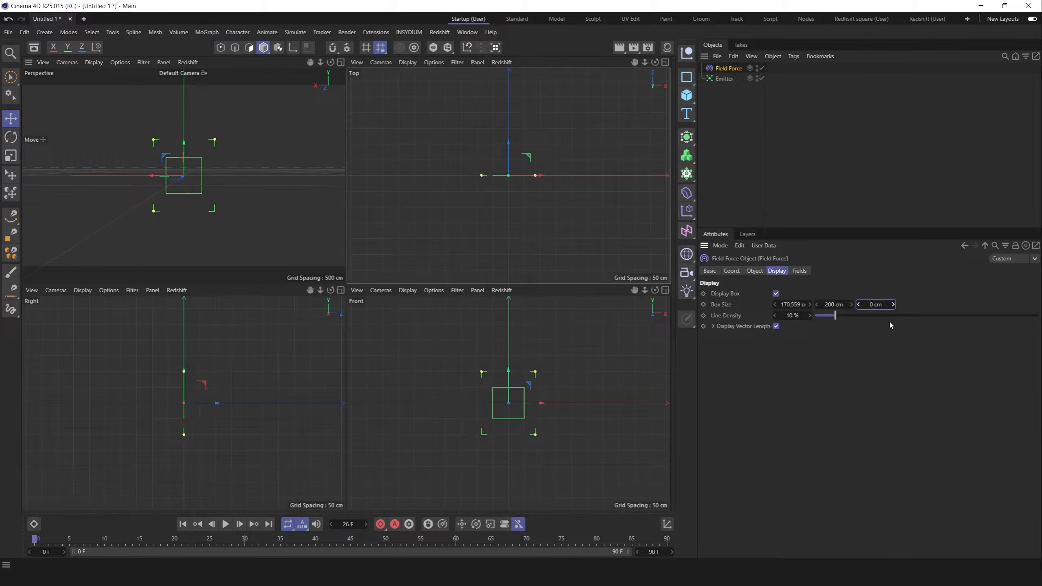
Enlarge the Field Force's display box around the emitter to 338.959 cm in X and 359.1 cm in Y
{"action": "middle_click", "coordinate": [228, 171]}
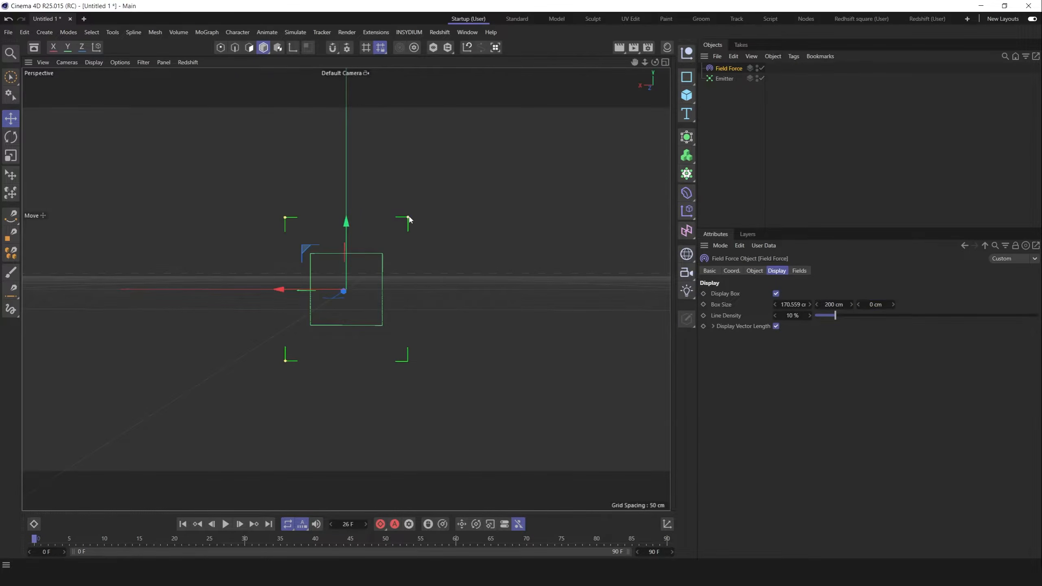
{"action": "left_click_drag", "start_coordinate": [407, 222], "coordinate": [511, 166]}
{"action": "key", "text": "ctrl+z"}
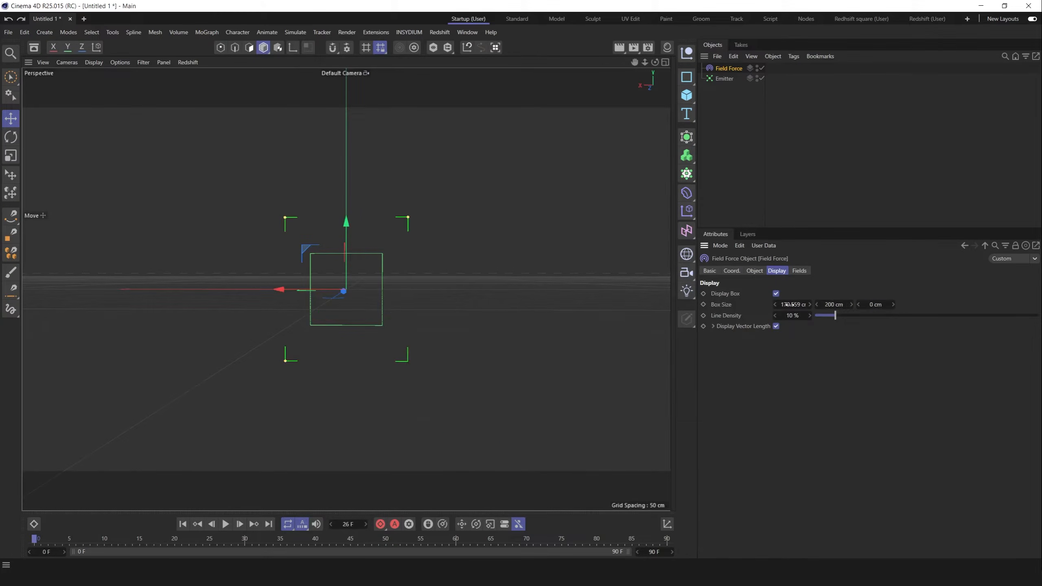
{"action": "left_click_drag", "start_coordinate": [809, 304], "coordinate": [954, 289]}
{"action": "left_click_drag", "start_coordinate": [850, 304], "coordinate": [996, 303]}
{"action": "type", "text": "359.1"}
{"action": "left_click_drag", "start_coordinate": [352, 298], "coordinate": [353, 298]}
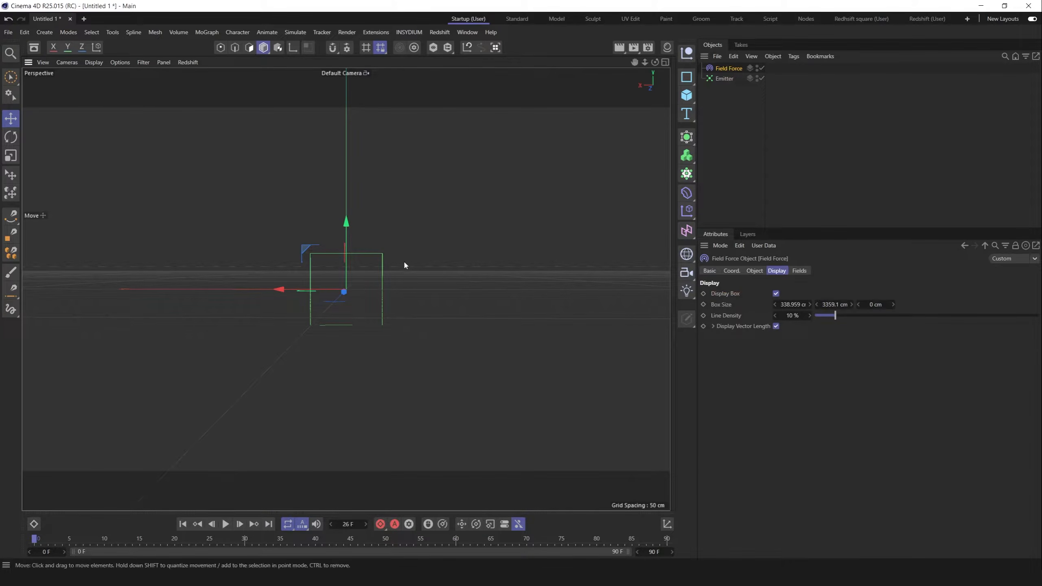
{"action": "left_click", "coordinate": [445, 248]}
{"action": "key", "text": "ctrl+z"}
{"action": "key", "text": "ctrl+z"}
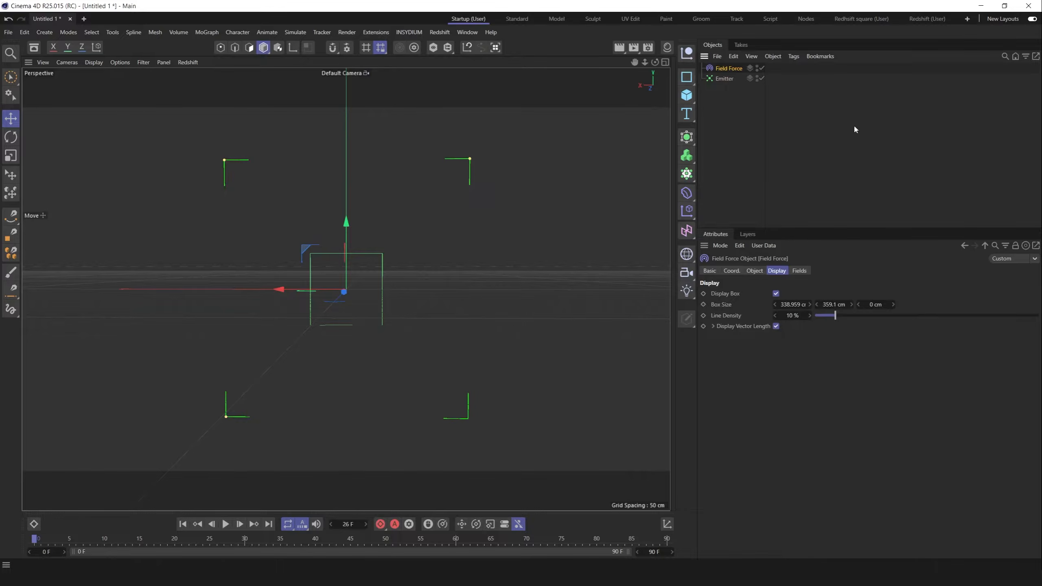
Review the Field Force's field settings and make the field list in its object properties taller
{"action": "left_click", "coordinate": [753, 271]}
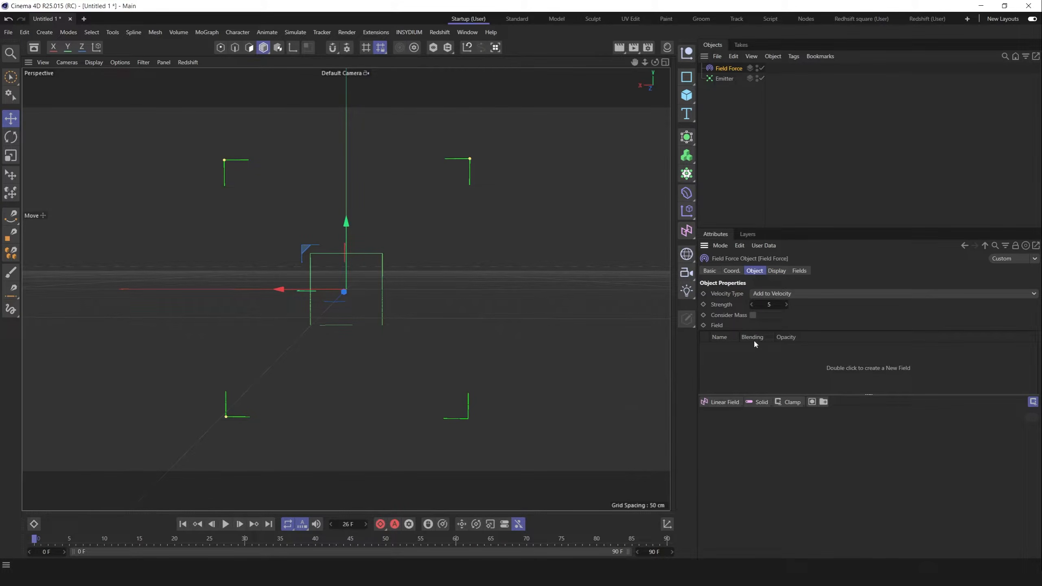
{"action": "left_click", "coordinate": [798, 271]}
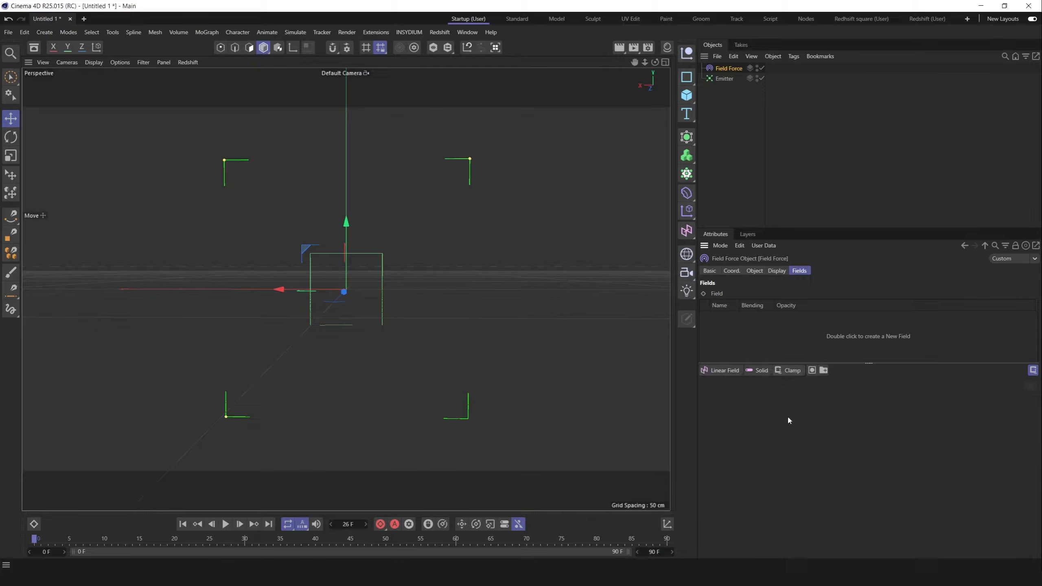
{"action": "left_click", "coordinate": [754, 271]}
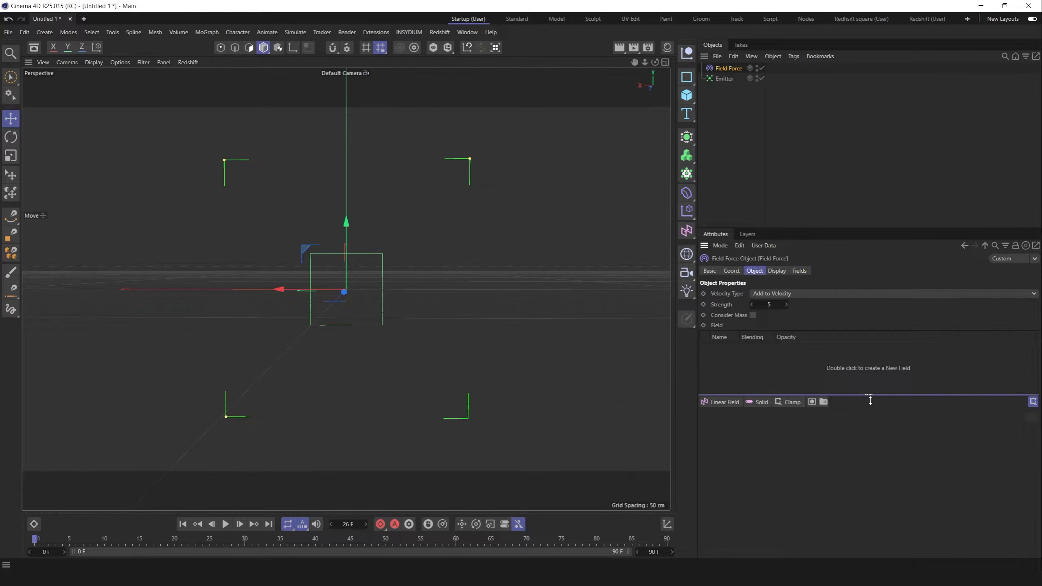
{"action": "left_click_drag", "start_coordinate": [869, 396], "coordinate": [904, 471]}
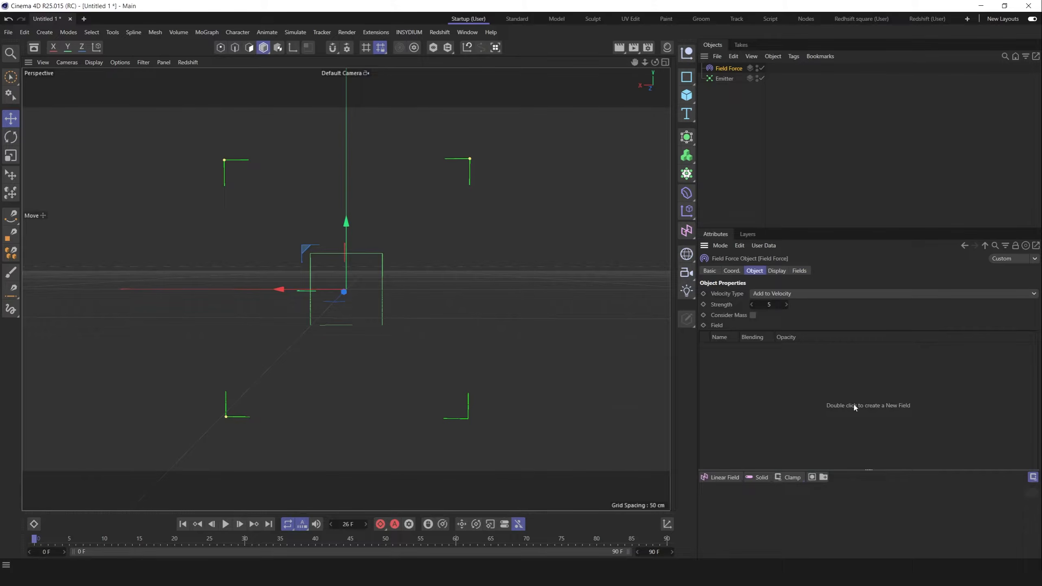
{"action": "left_click_drag", "start_coordinate": [872, 472], "coordinate": [872, 448]}
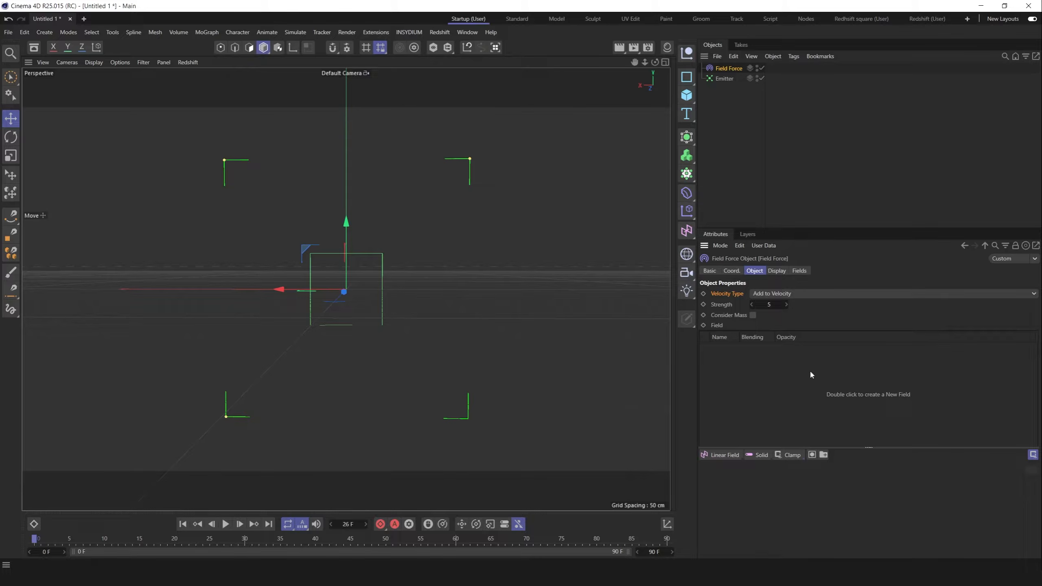
Set the emitter's particle speed to 0 cm, play the animation to check it, and return to the start
{"action": "left_click", "coordinate": [724, 79]}
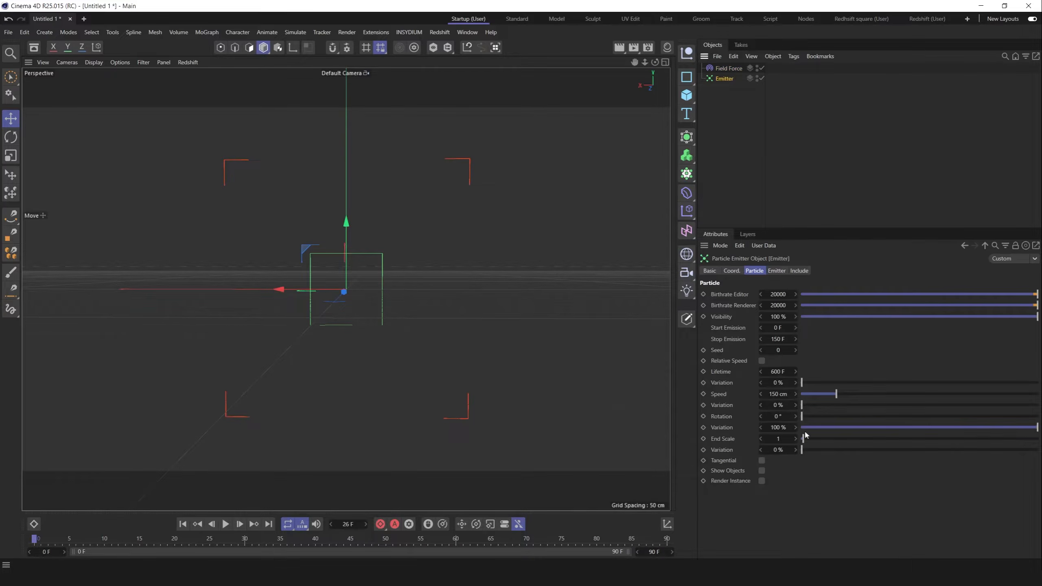
{"action": "double_click", "coordinate": [777, 394]}
{"action": "type", "text": "0"}
{"action": "key", "text": "Return"}
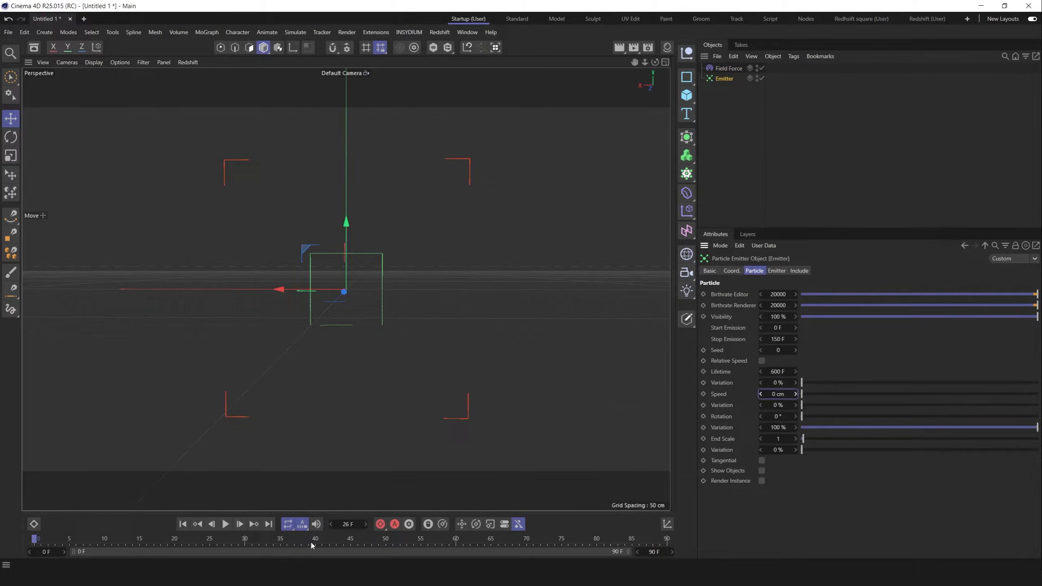
{"action": "left_click", "coordinate": [225, 525]}
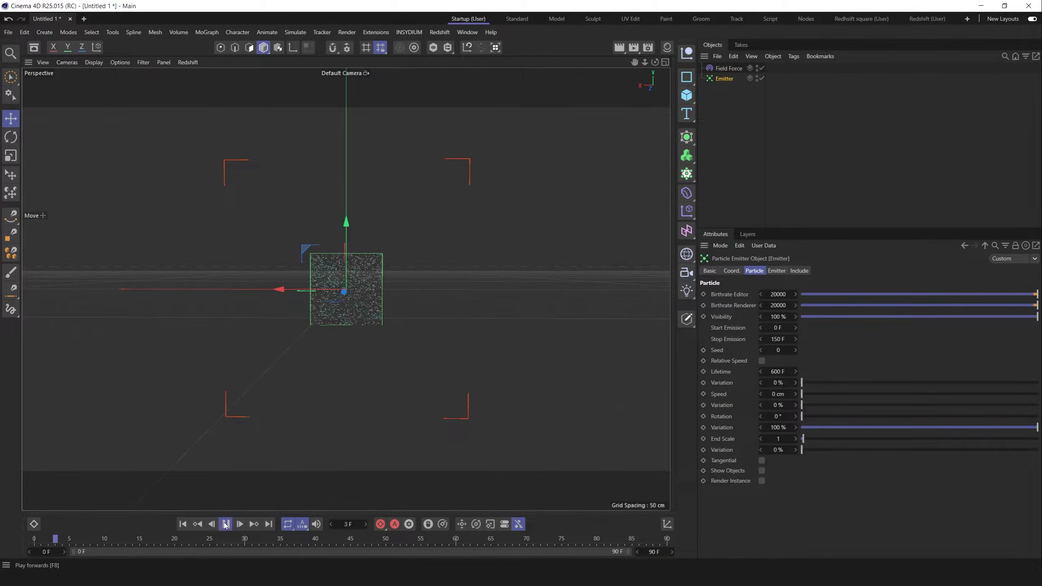
{"action": "left_click", "coordinate": [195, 525]}
Add a Solid layer to the Field Force's field list
{"action": "left_click", "coordinate": [729, 68]}
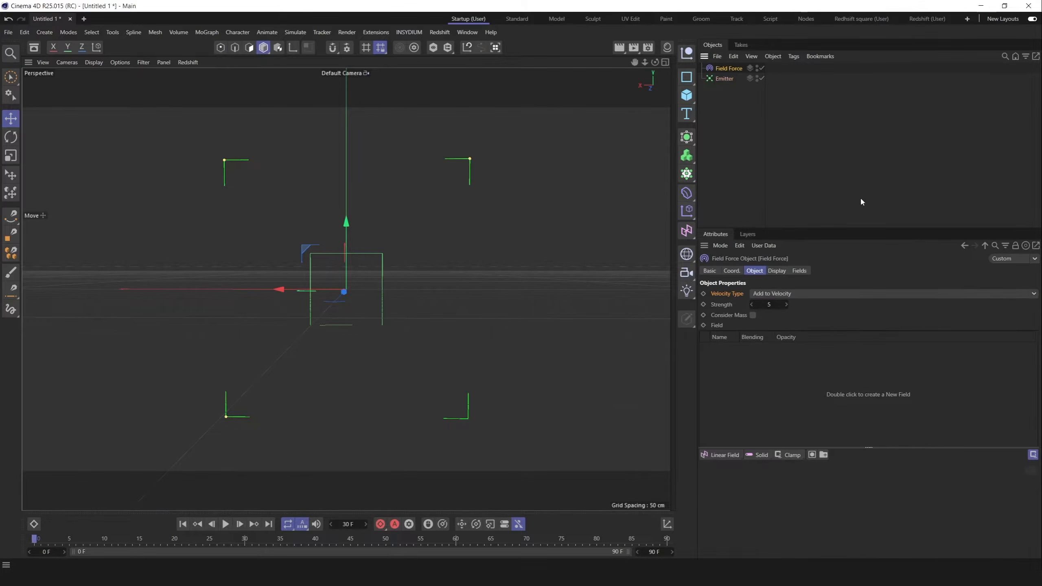
{"action": "left_click", "coordinate": [761, 456]}
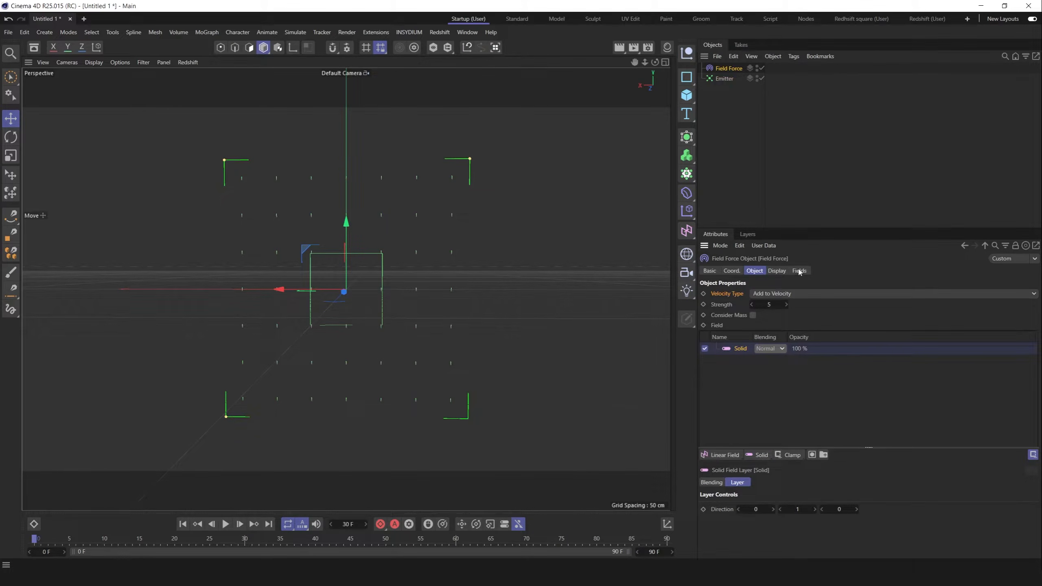
Set the Field Force's display line density to 36% and its displayed vector length scale to 2.37
{"action": "left_click", "coordinate": [776, 271]}
{"action": "left_click_drag", "start_coordinate": [873, 317], "coordinate": [894, 315]}
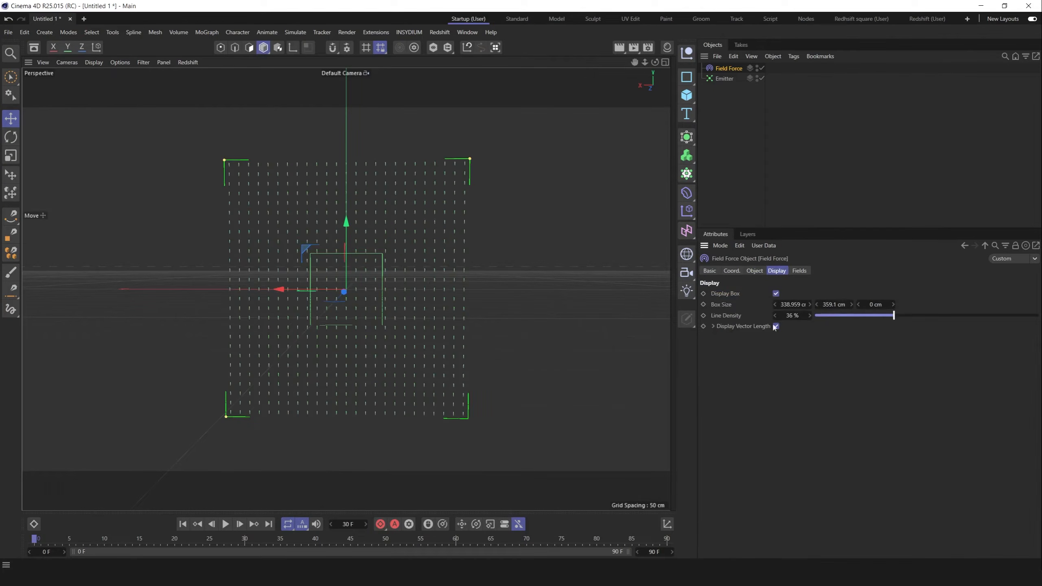
{"action": "left_click", "coordinate": [713, 326]}
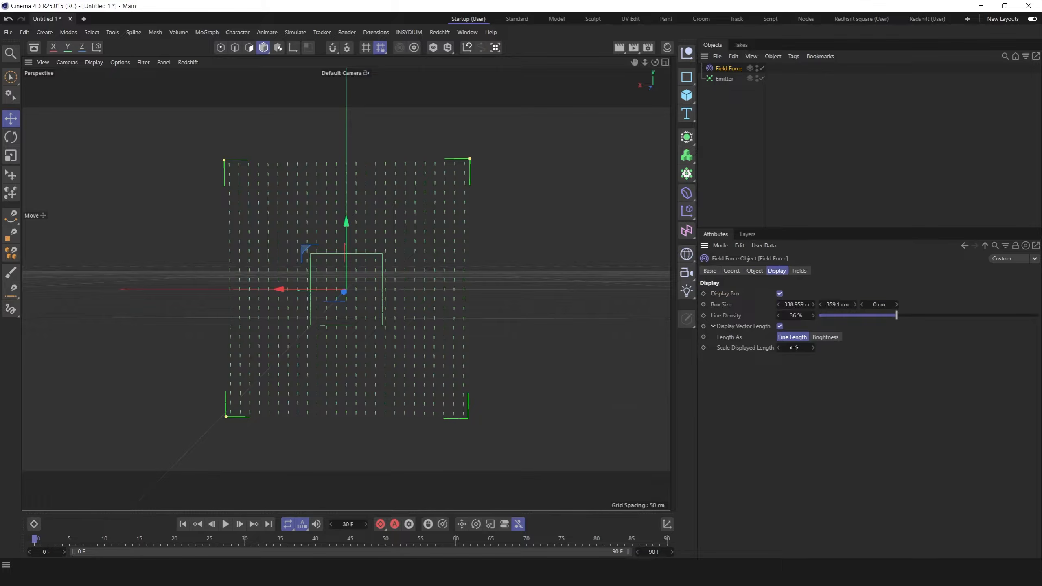
{"action": "left_click_drag", "start_coordinate": [792, 347], "coordinate": [798, 347]}
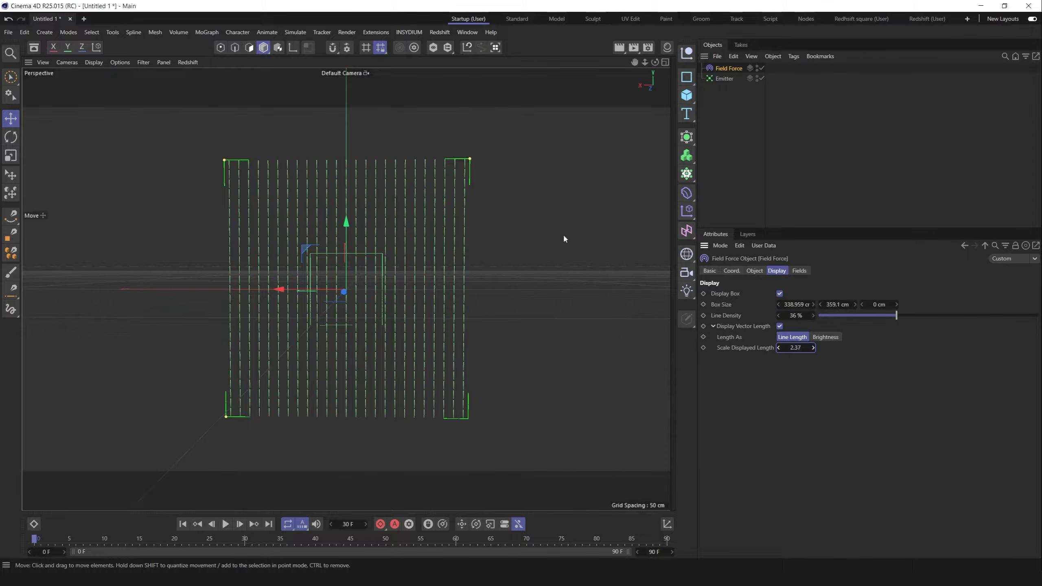
Play the animation to see how the Solid field moves the particles, and return to the first frame
{"action": "left_click", "coordinate": [225, 524]}
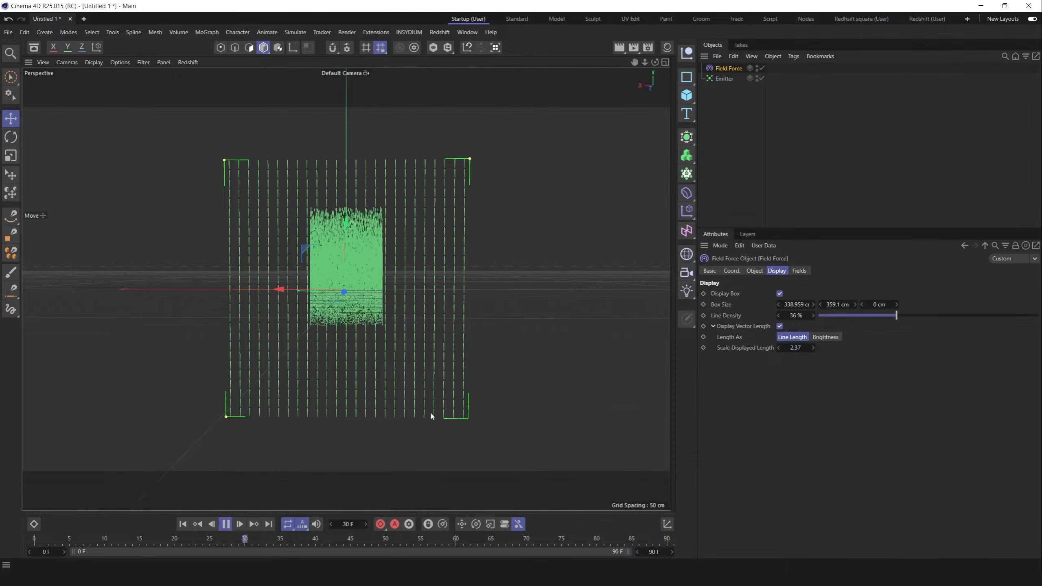
{"action": "left_click", "coordinate": [225, 524]}
{"action": "left_click", "coordinate": [182, 524]}
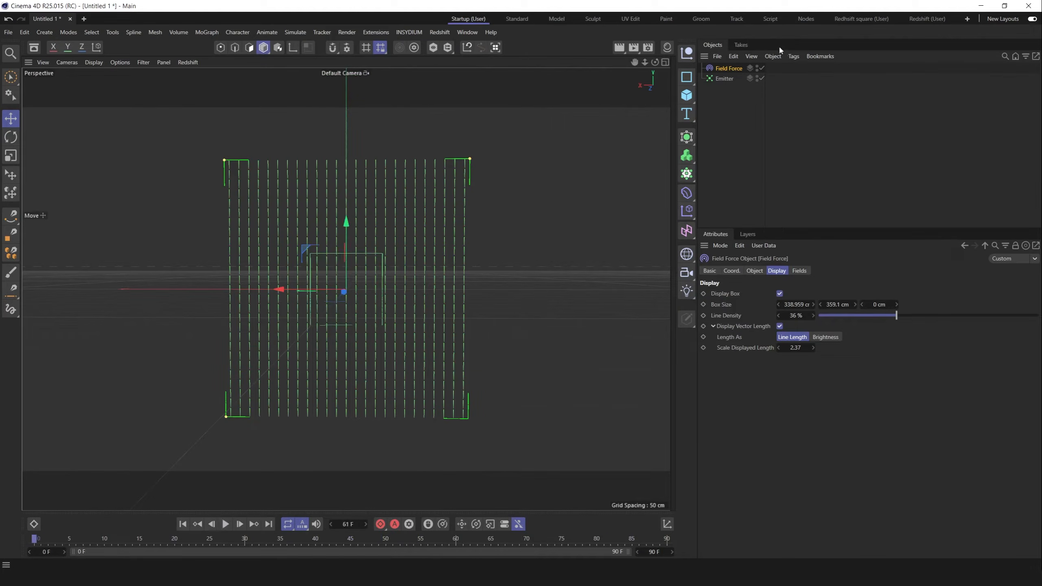
Set the Field Force strength to 10 and start playing the animation
{"action": "left_click", "coordinate": [754, 271]}
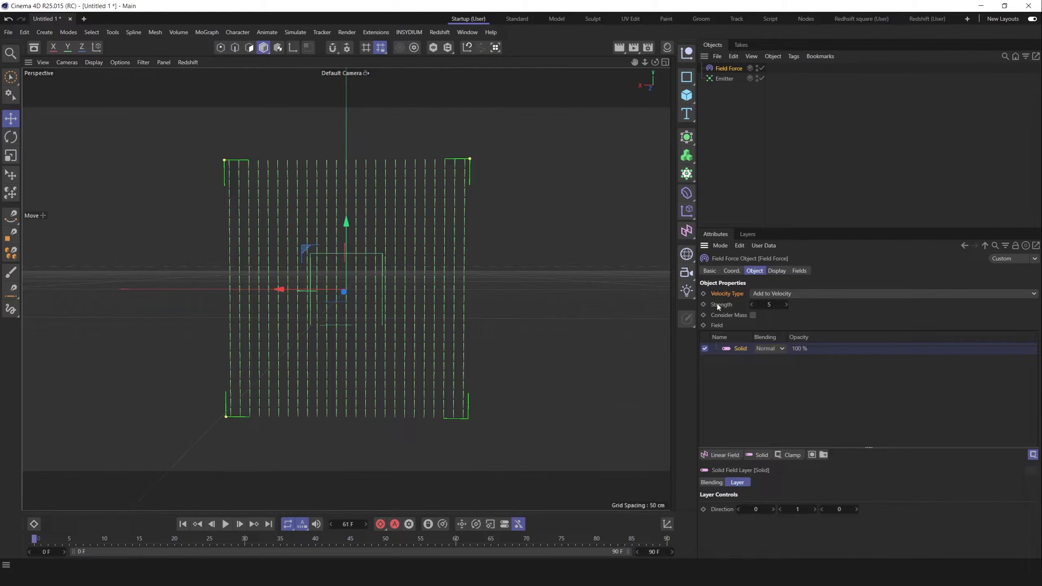
{"action": "left_click", "coordinate": [780, 306]}
{"action": "type", "text": "10"}
{"action": "left_click", "coordinate": [225, 524]}
Set the Field Force strength to 20 while the animation plays
{"action": "left_click", "coordinate": [770, 304]}
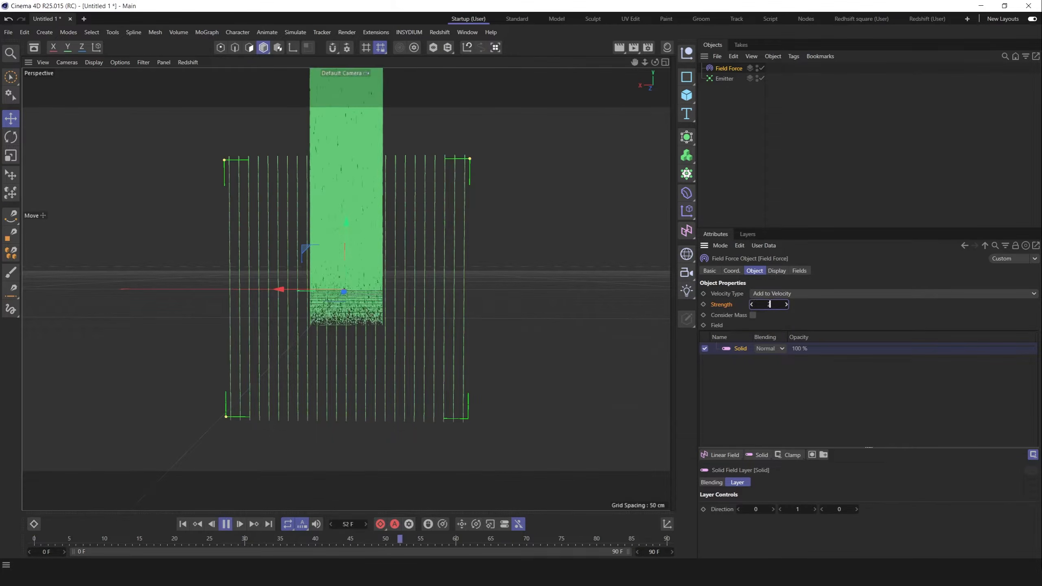
{"action": "type", "text": "20"}
{"action": "key", "text": "Return"}
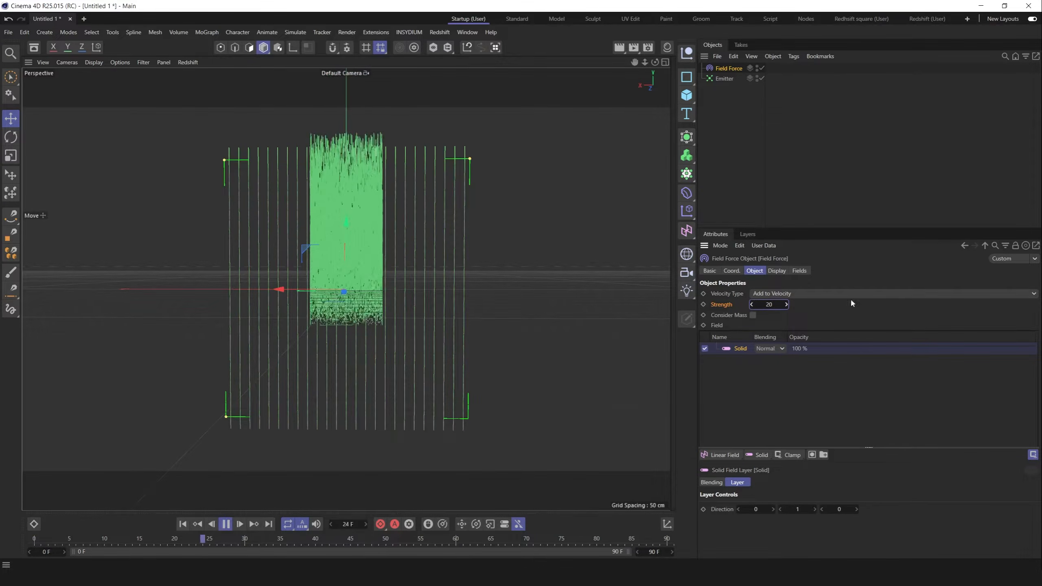
Set the Field Force strength to 50 during playback, and return the animation to the first frame
{"action": "left_click", "coordinate": [772, 307]}
{"action": "type", "text": "50"}
{"action": "key", "text": "Return"}
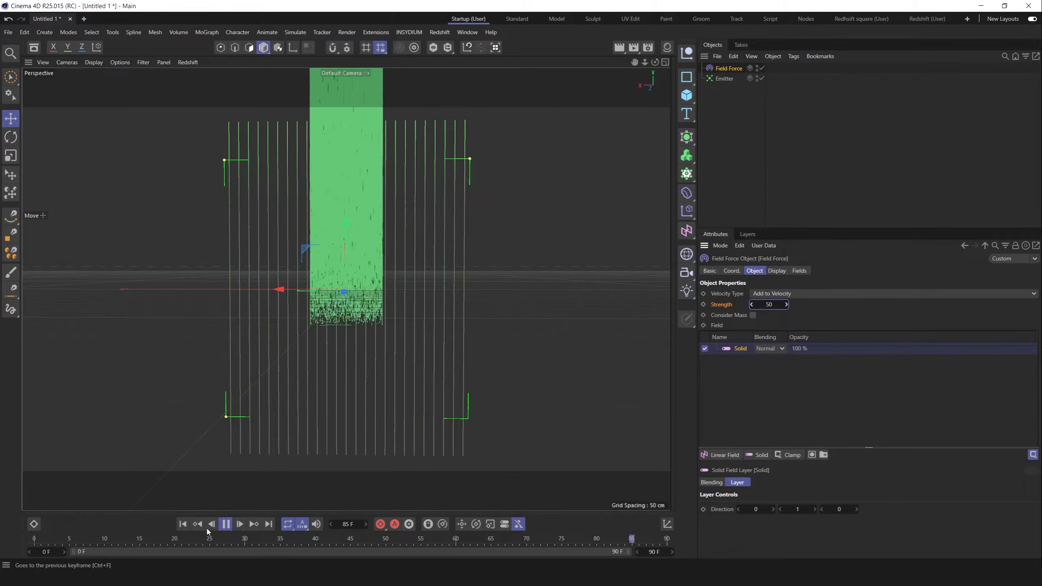
{"action": "left_click", "coordinate": [225, 524]}
{"action": "left_click", "coordinate": [183, 524]}
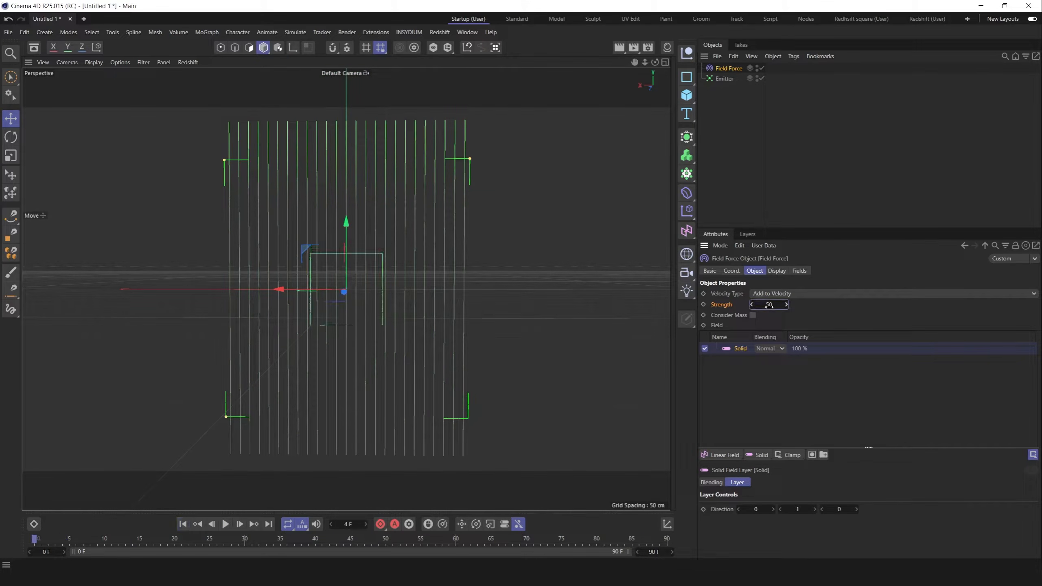
Set the Field Force strength to 10, preview the particle motion, and return to the first frame
{"action": "type", "text": "10"}
{"action": "key", "text": "Return"}
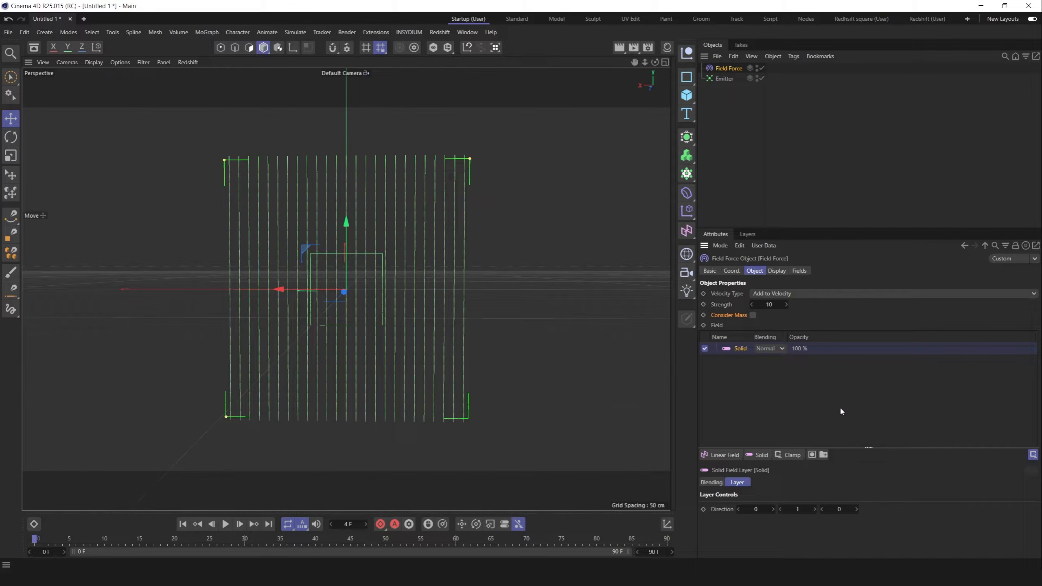
{"action": "left_click", "coordinate": [225, 524]}
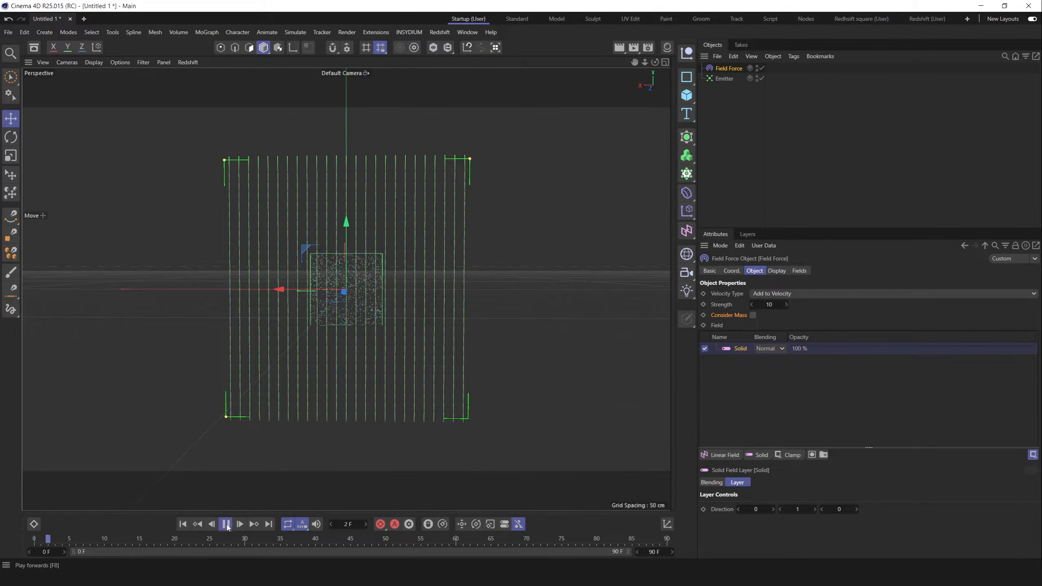
{"action": "left_click", "coordinate": [225, 524]}
{"action": "left_click", "coordinate": [182, 524]}
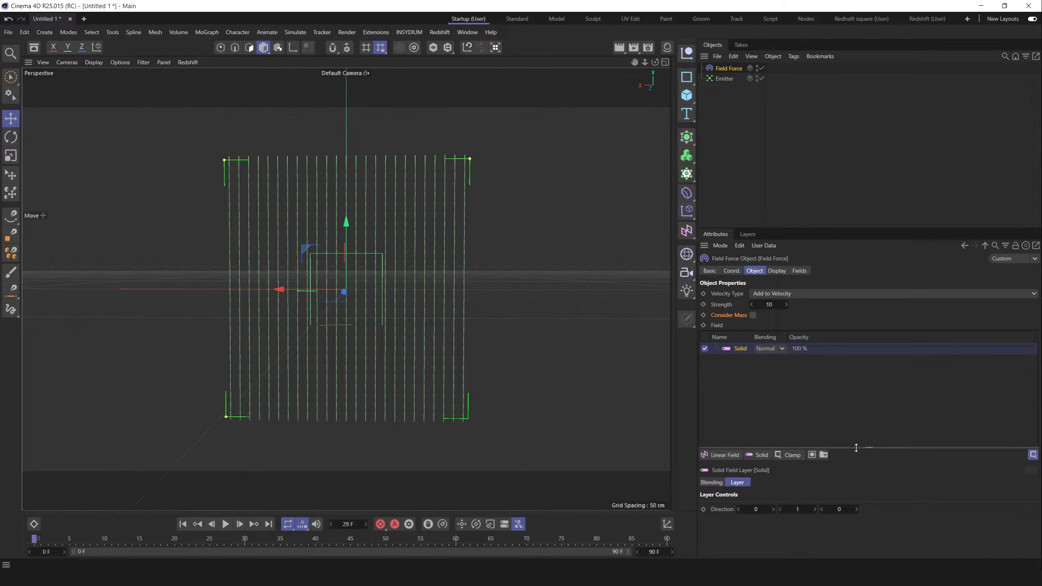
Set the Solid layer's direction to 1, 0.5, 0 and play the animation to check the particle path
{"action": "left_click_drag", "start_coordinate": [856, 447], "coordinate": [842, 383]}
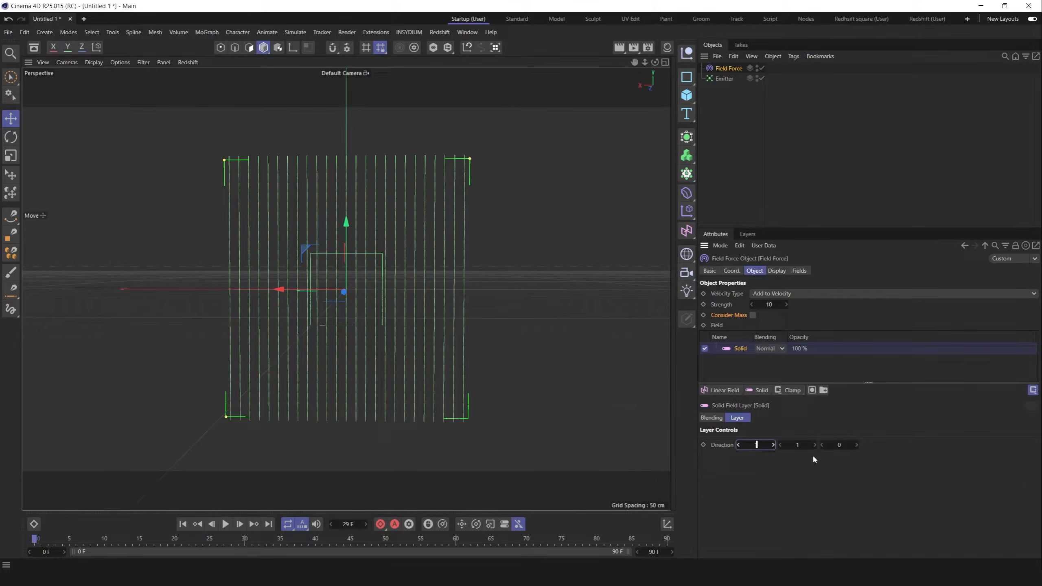
{"action": "key", "text": "Tab"}
{"action": "type", "text": "0"}
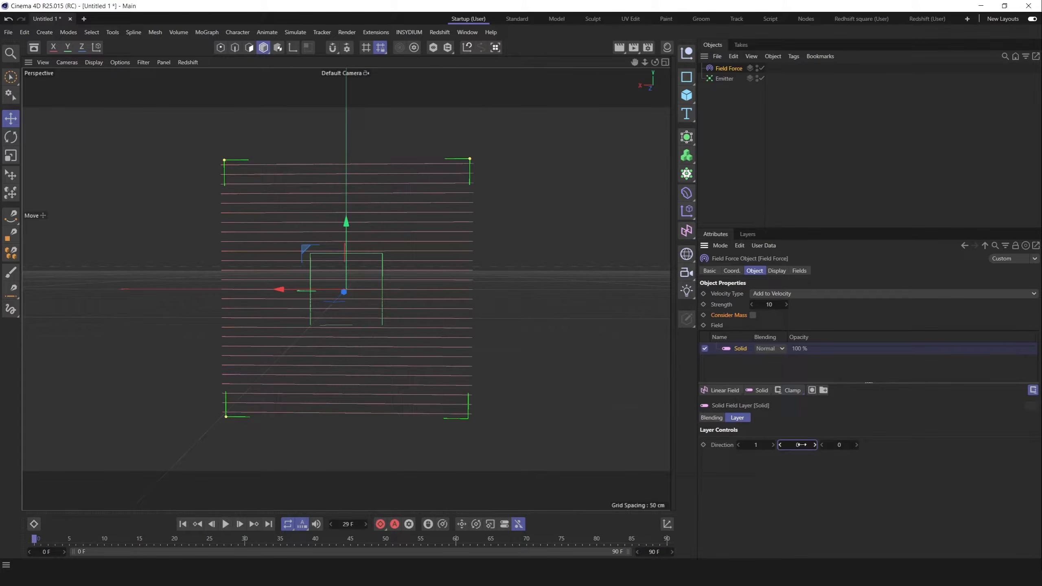
{"action": "type", "text": ".5"}
{"action": "key", "text": "Return"}
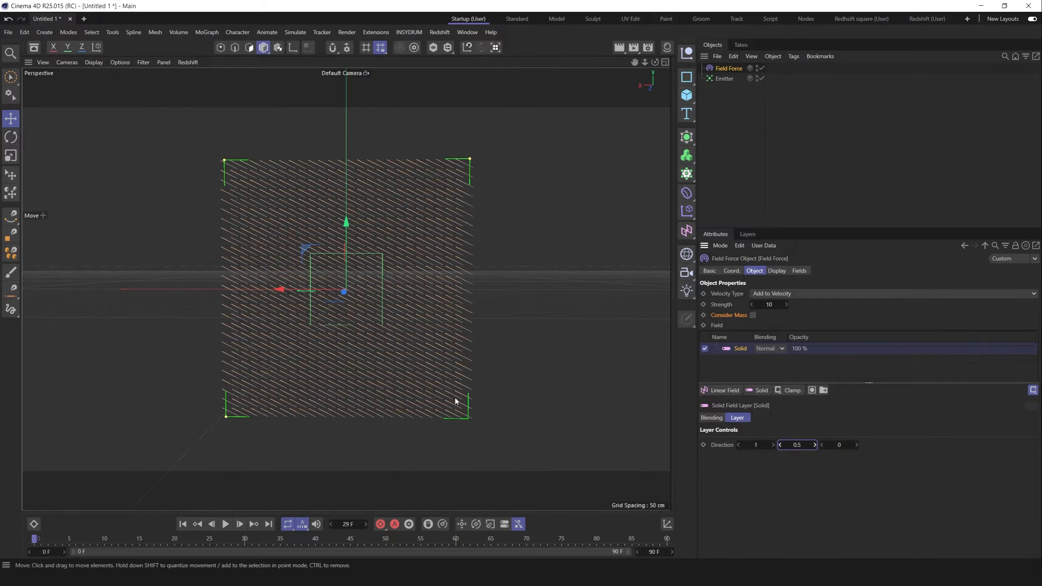
{"action": "left_click", "coordinate": [225, 525]}
{"action": "left_click", "coordinate": [182, 524]}
Add a Spherical Field to the Field Force's Fields list to limit where the force acts
{"action": "left_click", "coordinate": [803, 271]}
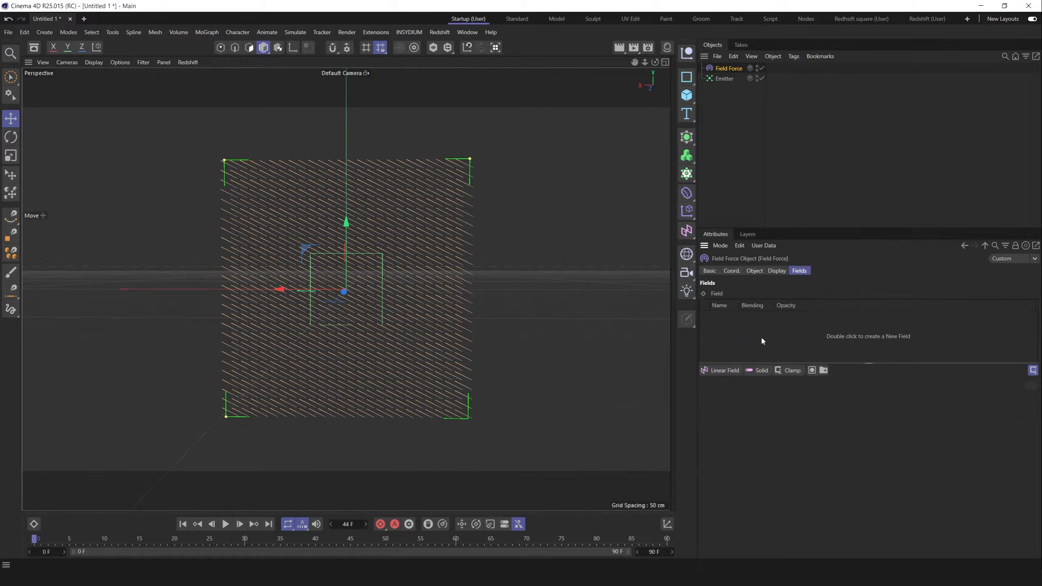
{"action": "left_click", "coordinate": [736, 372]}
{"action": "left_click", "coordinate": [729, 456]}
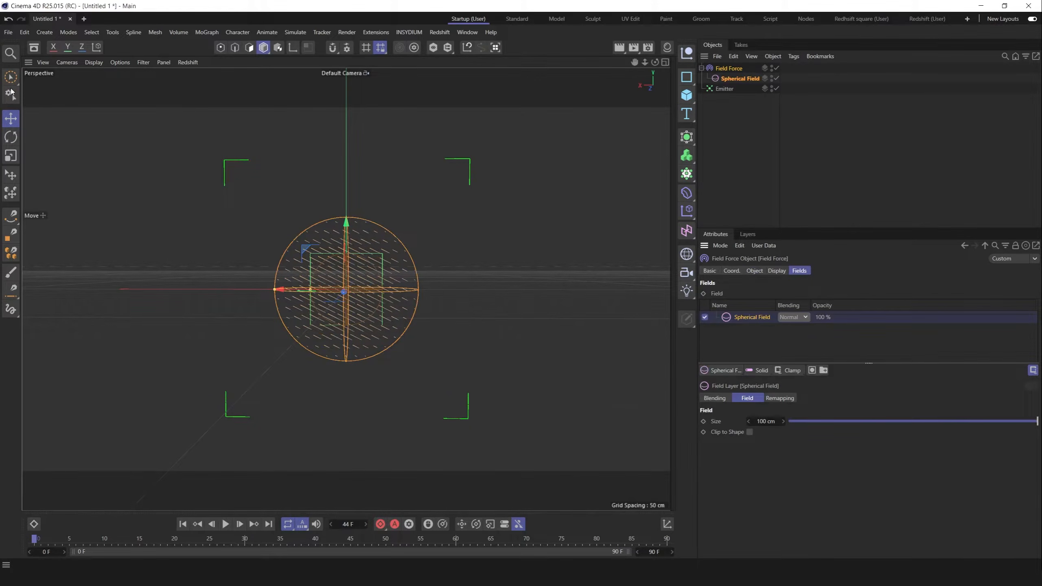
Take the Spherical Field out of the Field Force's hierarchy and shift it upward along positive X so it overlaps the emitter's corner
{"action": "left_click_drag", "start_coordinate": [387, 321], "coordinate": [446, 315]}
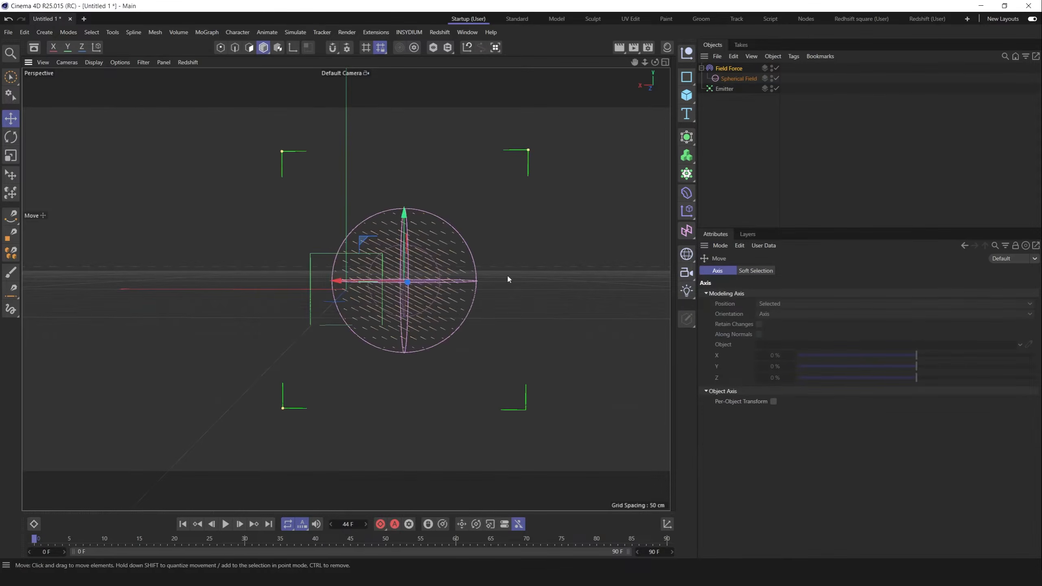
{"action": "key", "text": "ctrl+z"}
{"action": "left_click_drag", "start_coordinate": [746, 79], "coordinate": [758, 172]}
{"action": "left_click_drag", "start_coordinate": [319, 316], "coordinate": [263, 273]}
Play the animation to see how the Spherical Field limits the force, and return to the first frame
{"action": "left_click", "coordinate": [225, 522]}
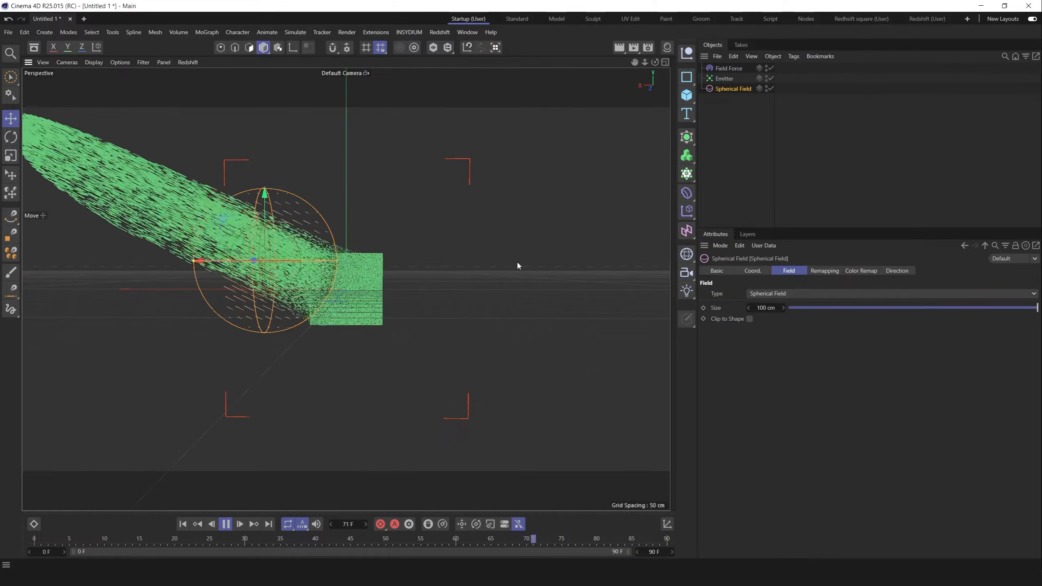
{"action": "left_click", "coordinate": [226, 524]}
{"action": "left_click", "coordinate": [191, 524]}
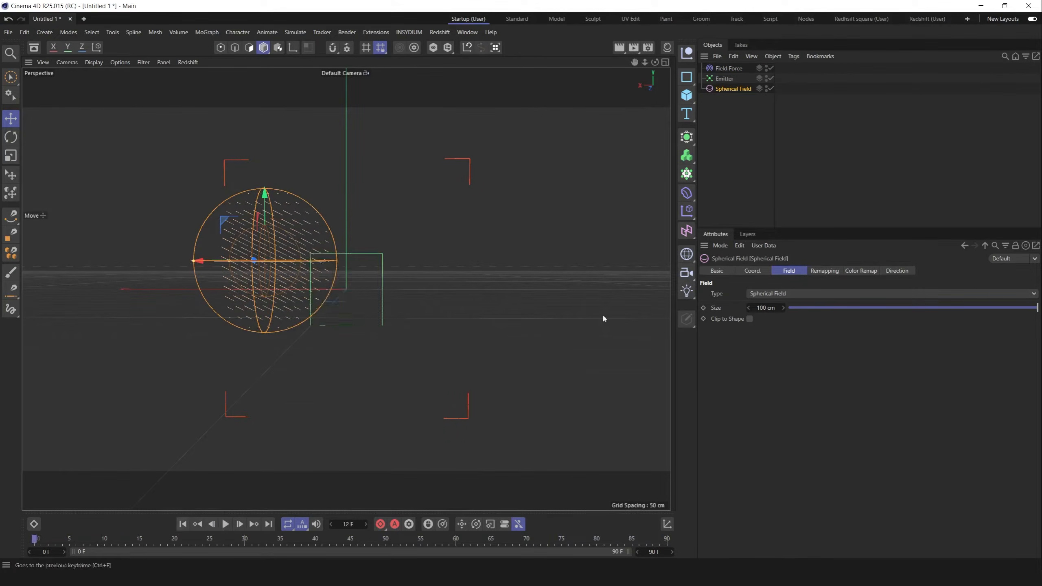
Delete the Spherical Field object and remove the Solid layer from the Field Force's object properties
{"action": "key", "text": "Delete"}
{"action": "left_click", "coordinate": [728, 68]}
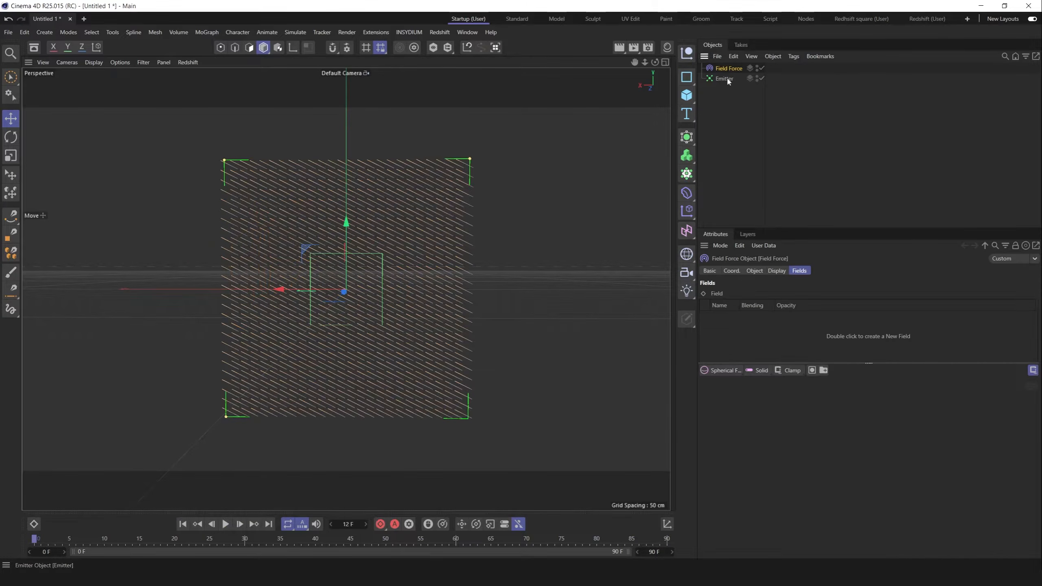
{"action": "left_click", "coordinate": [754, 271]}
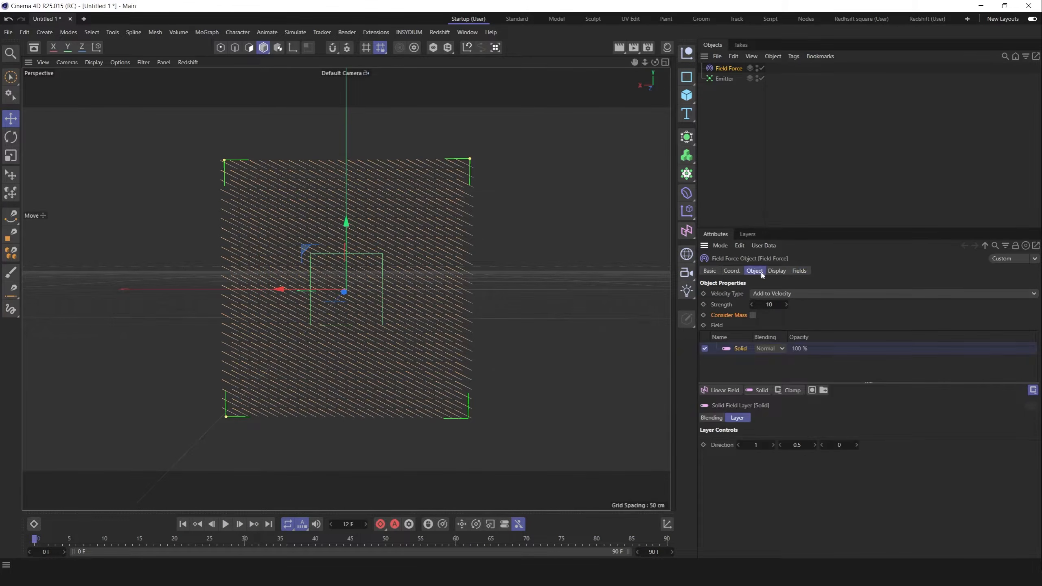
{"action": "left_click", "coordinate": [740, 348]}
{"action": "key", "text": "Delete"}
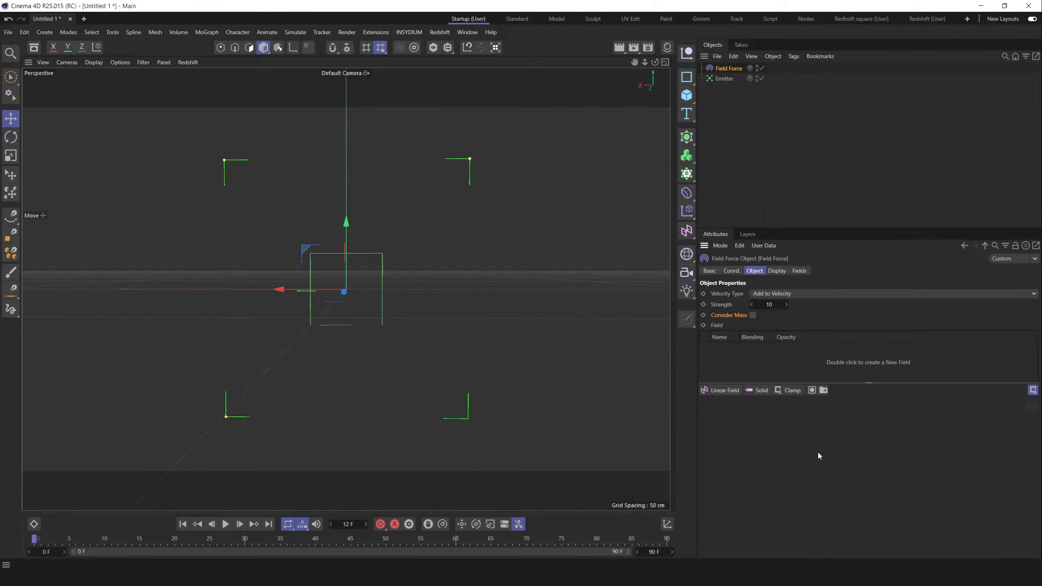
Add a Spherical Field as the Field Force's direction layer and start playing the animation
{"action": "left_click", "coordinate": [718, 391]}
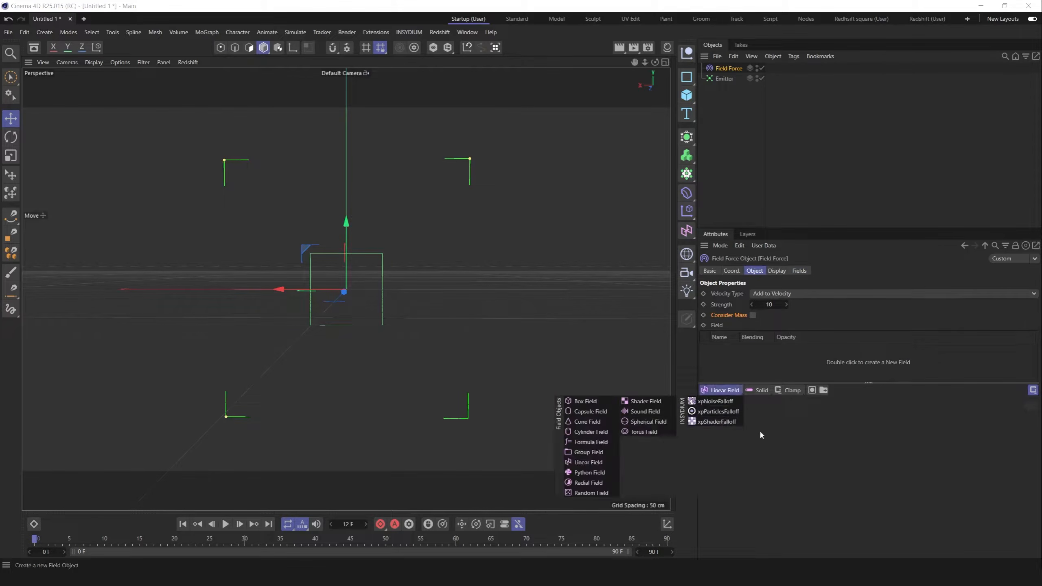
{"action": "left_click", "coordinate": [642, 422]}
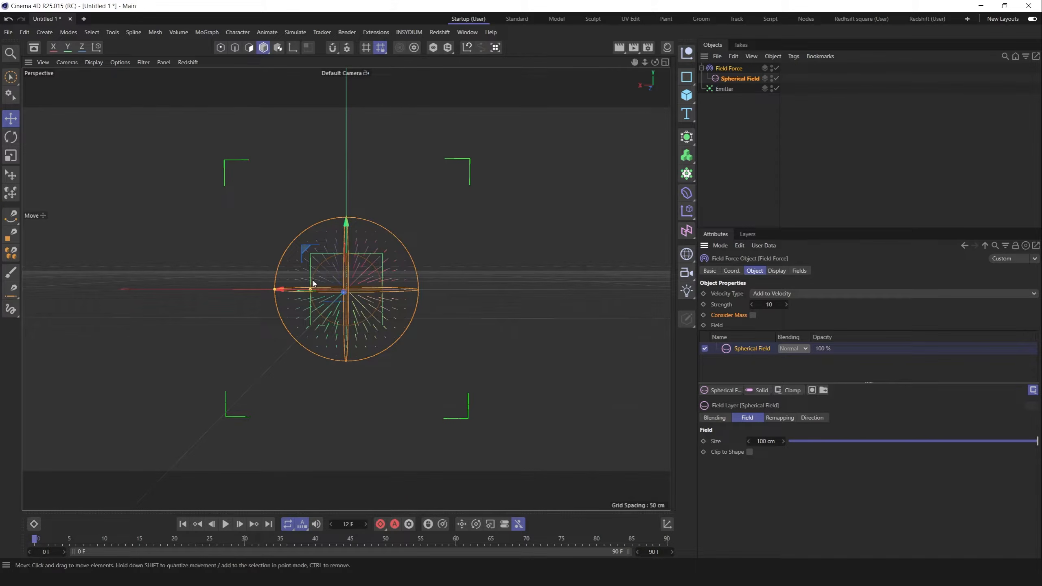
{"action": "left_click", "coordinate": [225, 525]}
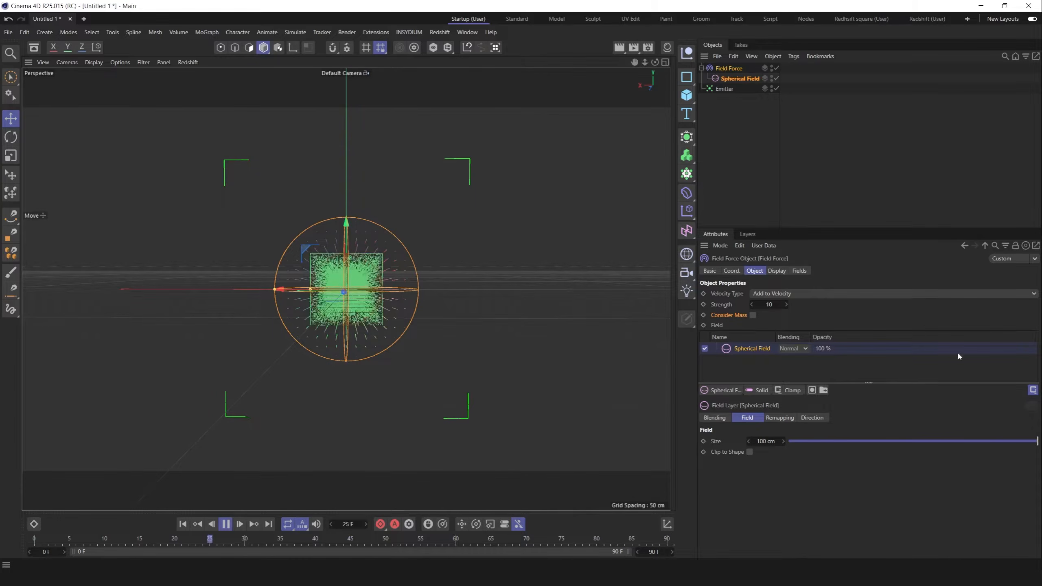
Turn off Invert Direction for the Spherical Field layer during playback, and return the animation to the first frame
{"action": "left_click", "coordinate": [812, 418]}
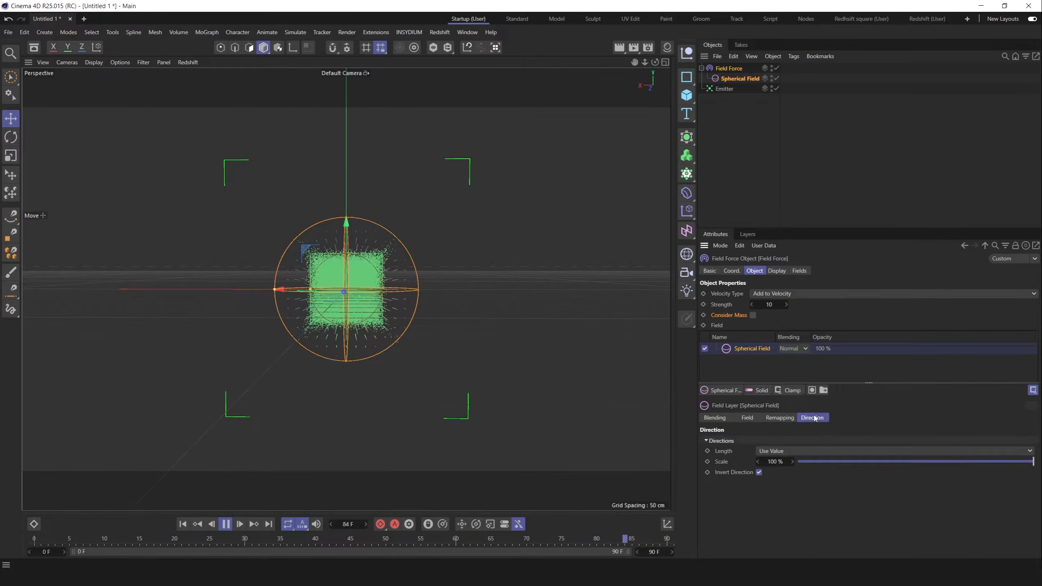
{"action": "left_click", "coordinate": [758, 472]}
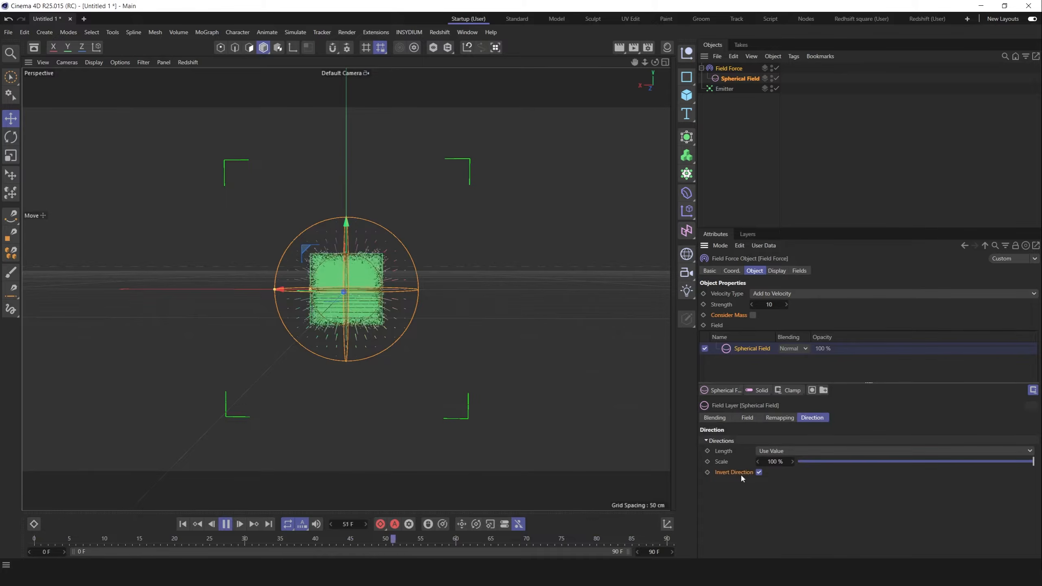
{"action": "left_click", "coordinate": [759, 472]}
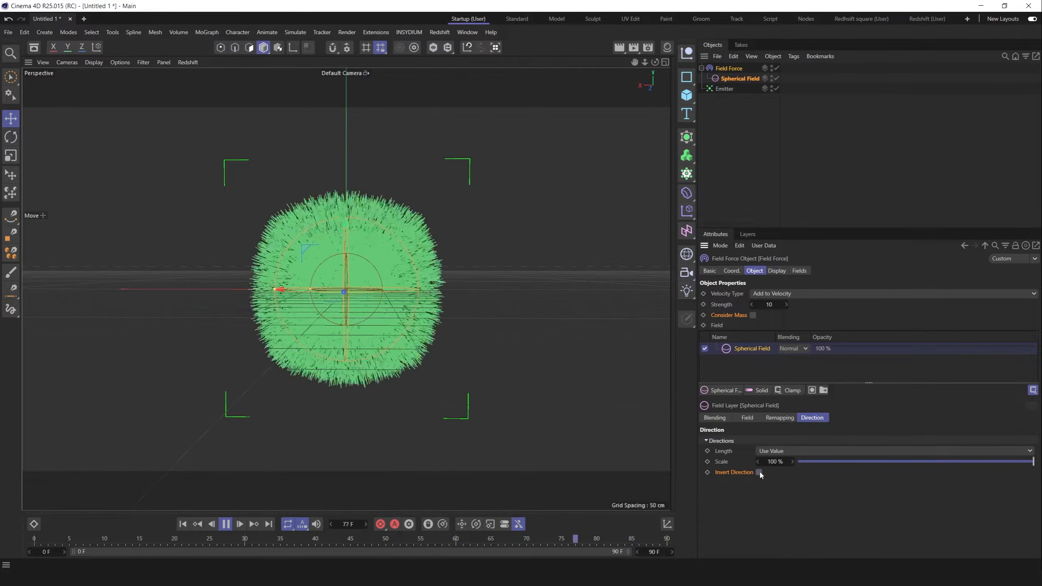
{"action": "left_click", "coordinate": [226, 524]}
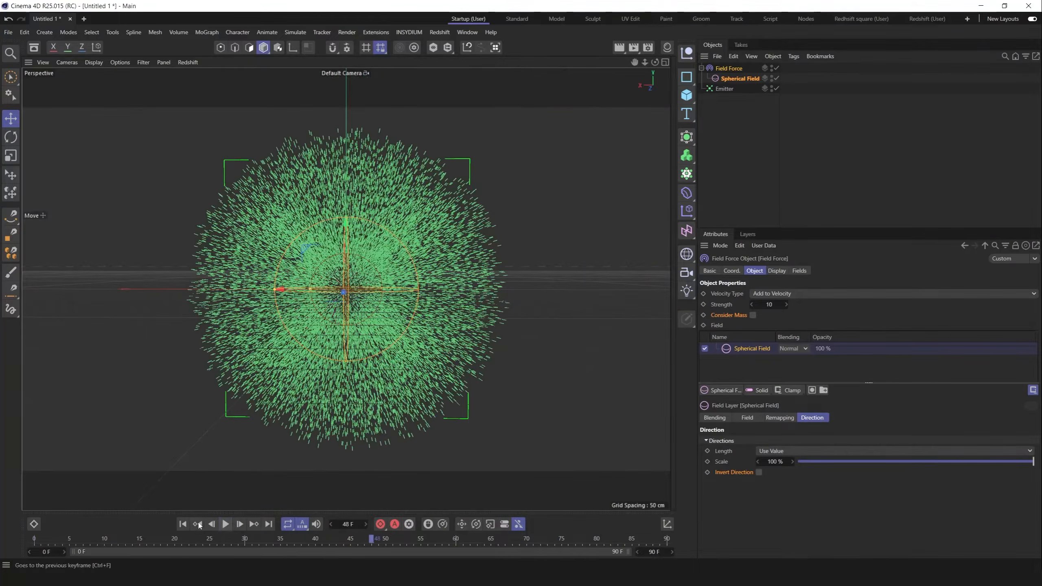
{"action": "left_click", "coordinate": [183, 524]}
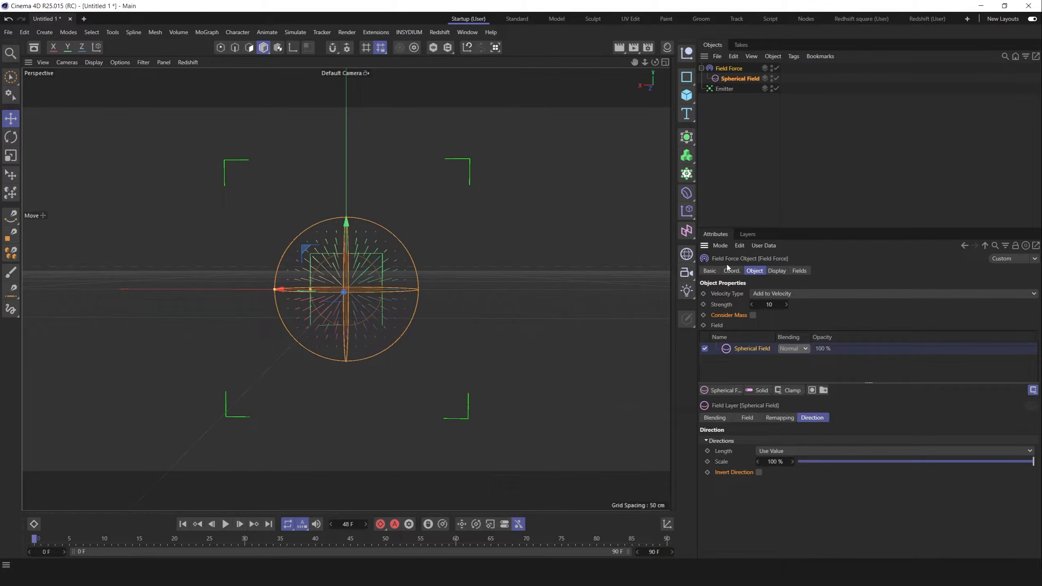
{"action": "left_click", "coordinate": [295, 32]}
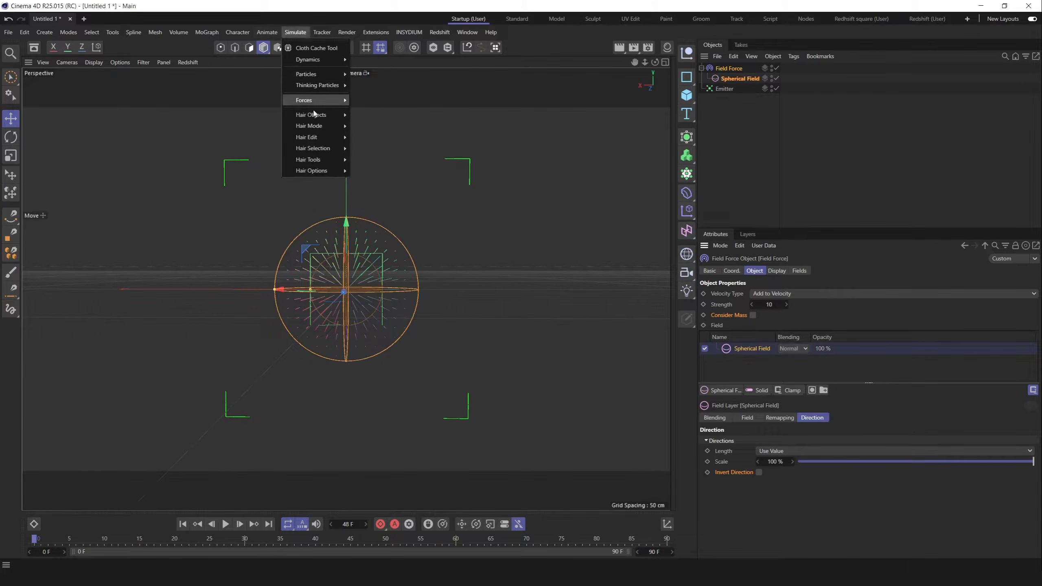
{"action": "mouse_move", "coordinate": [321, 104]}
{"action": "left_click", "coordinate": [815, 141]}
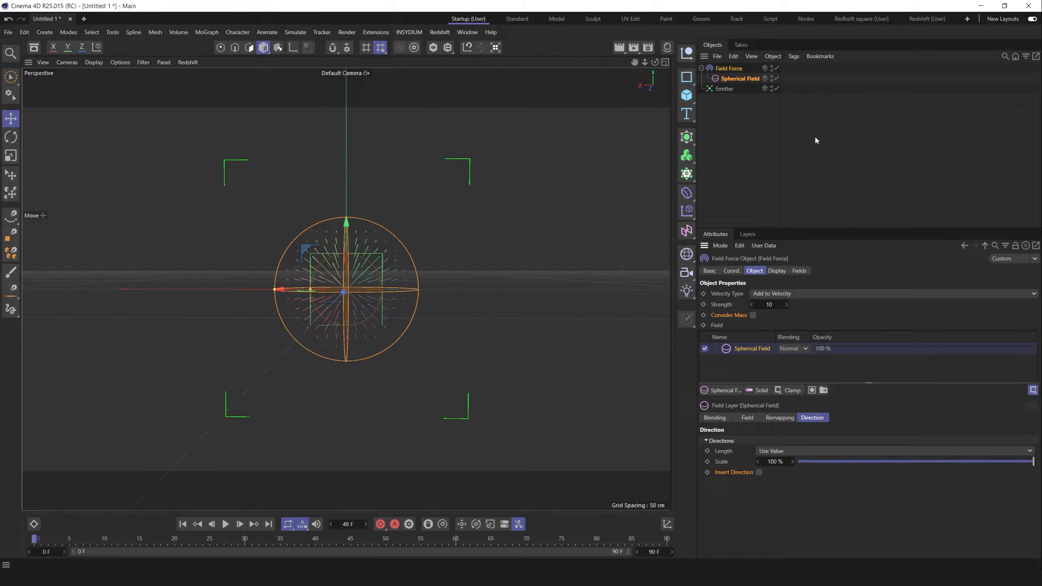
Add a Random Field layer above the Spherical Field in the Field Force and set its blending to Overlay
{"action": "left_click", "coordinate": [729, 69]}
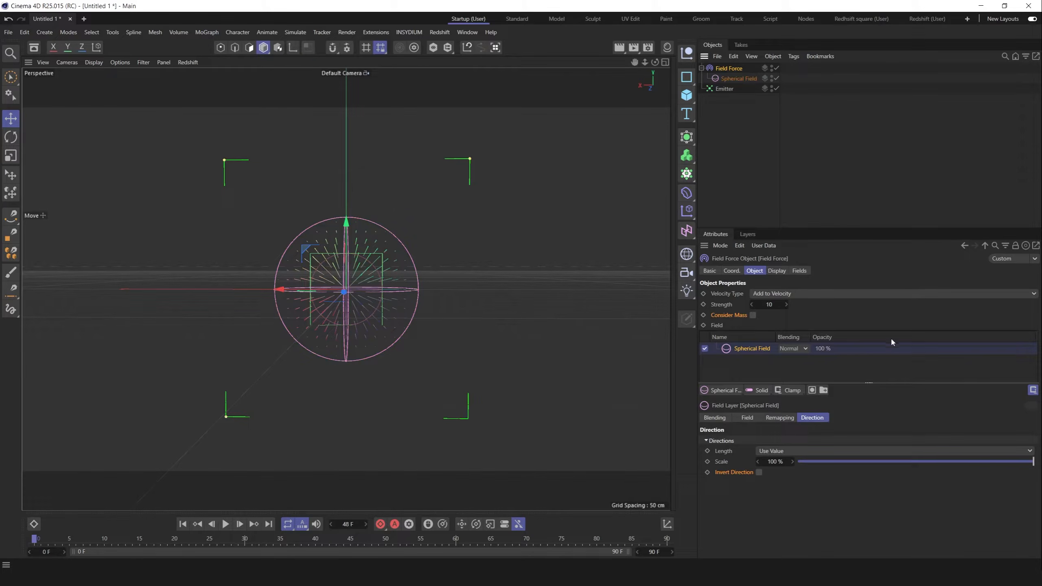
{"action": "left_click", "coordinate": [729, 390]}
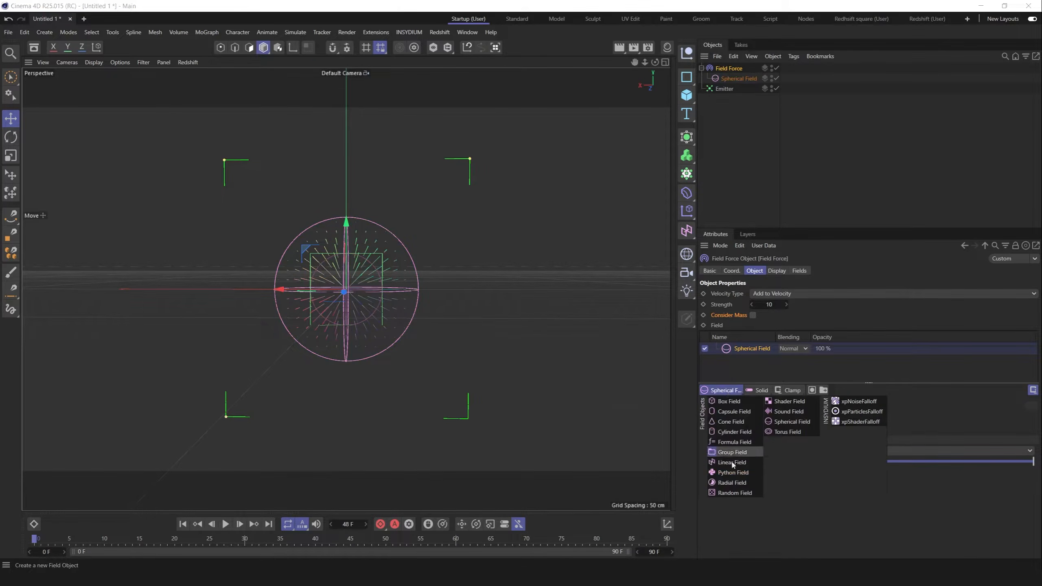
{"action": "left_click", "coordinate": [739, 492]}
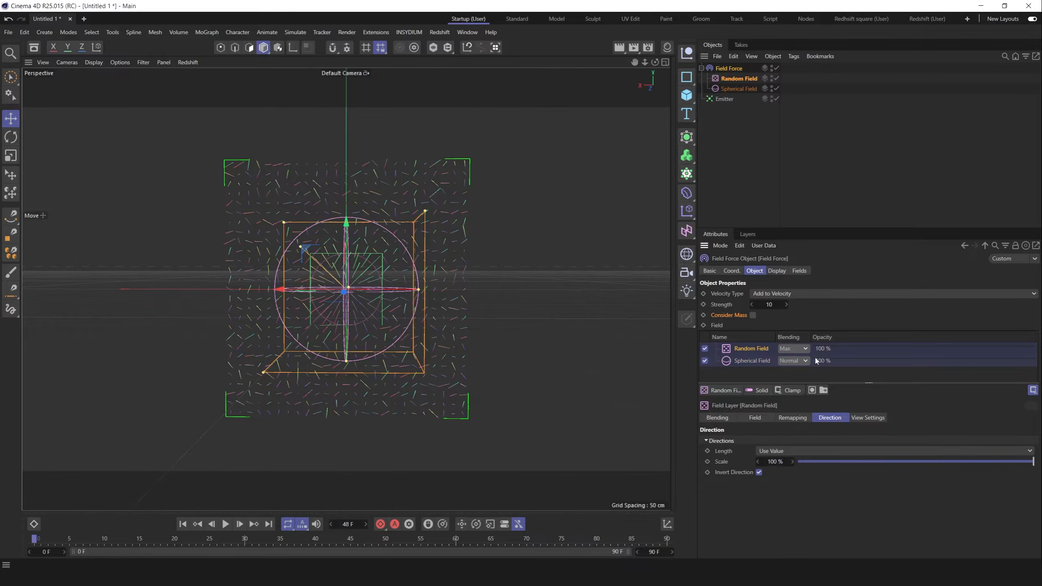
{"action": "left_click", "coordinate": [798, 350]}
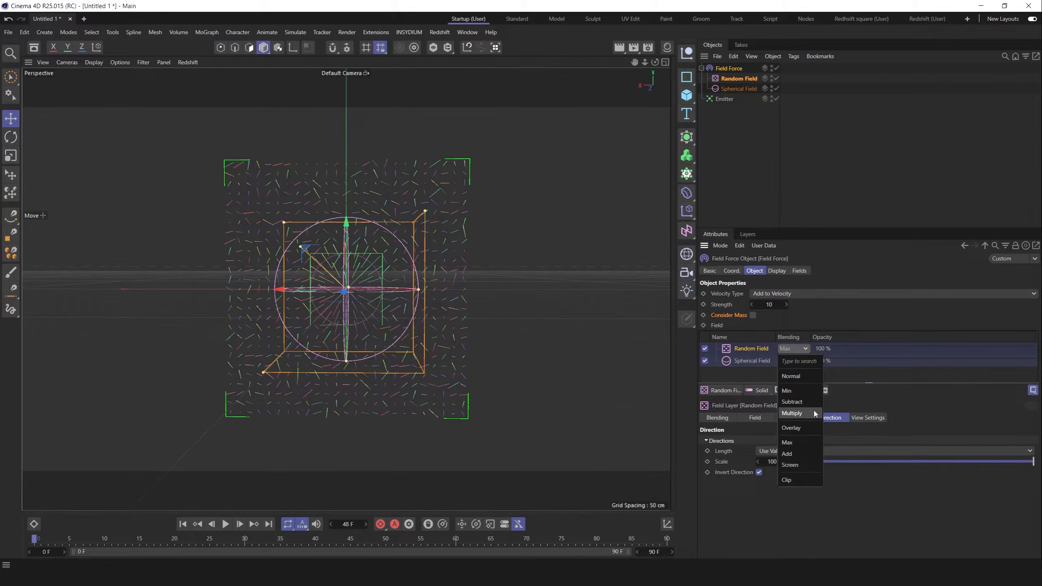
{"action": "left_click", "coordinate": [805, 427]}
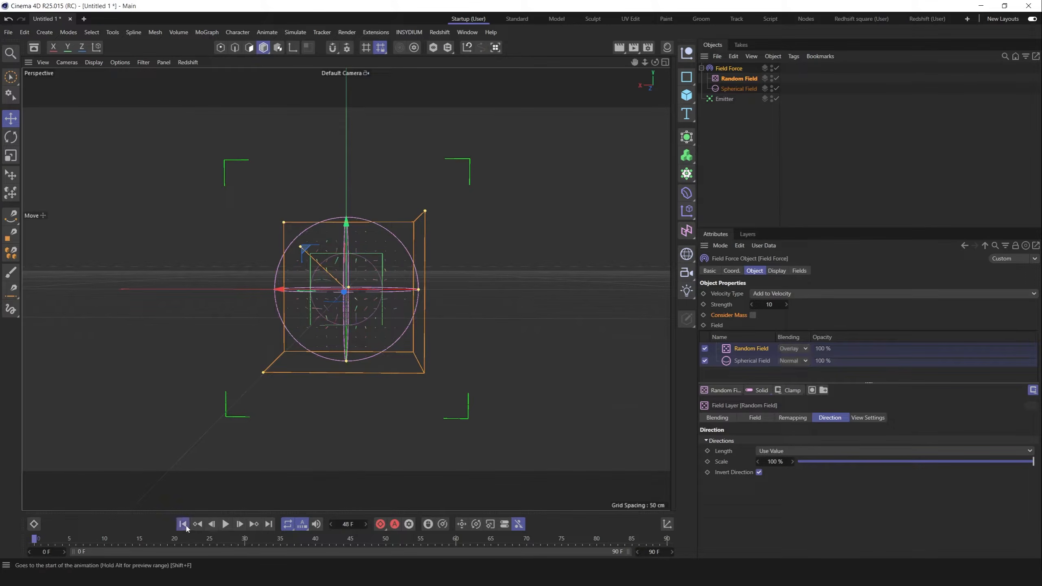
Play the animation to see the Random Field overlaid on the Spherical Field, and return to the first frame
{"action": "left_click", "coordinate": [226, 524]}
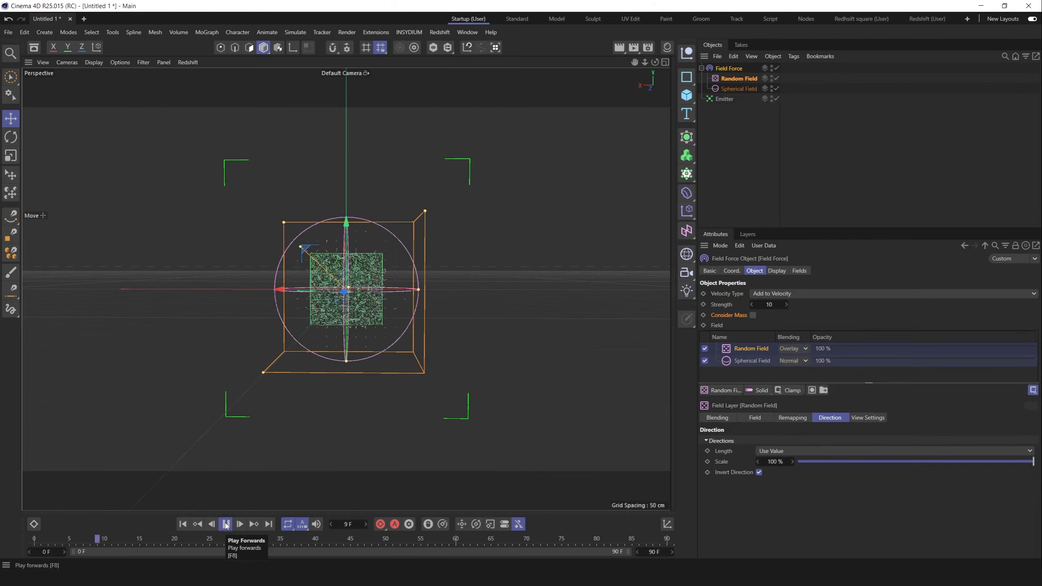
{"action": "left_click", "coordinate": [225, 524]}
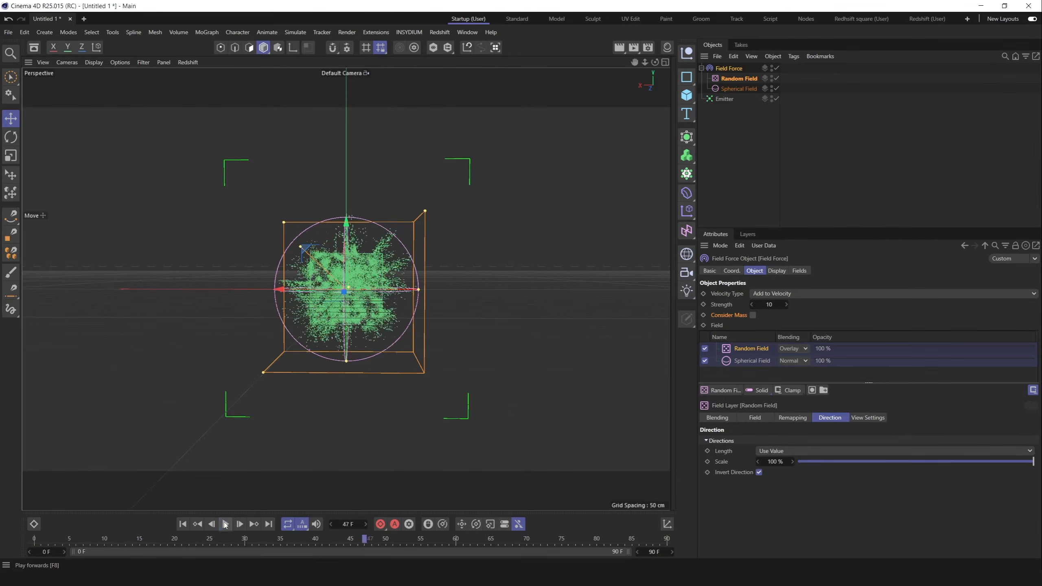
{"action": "left_click", "coordinate": [183, 524]}
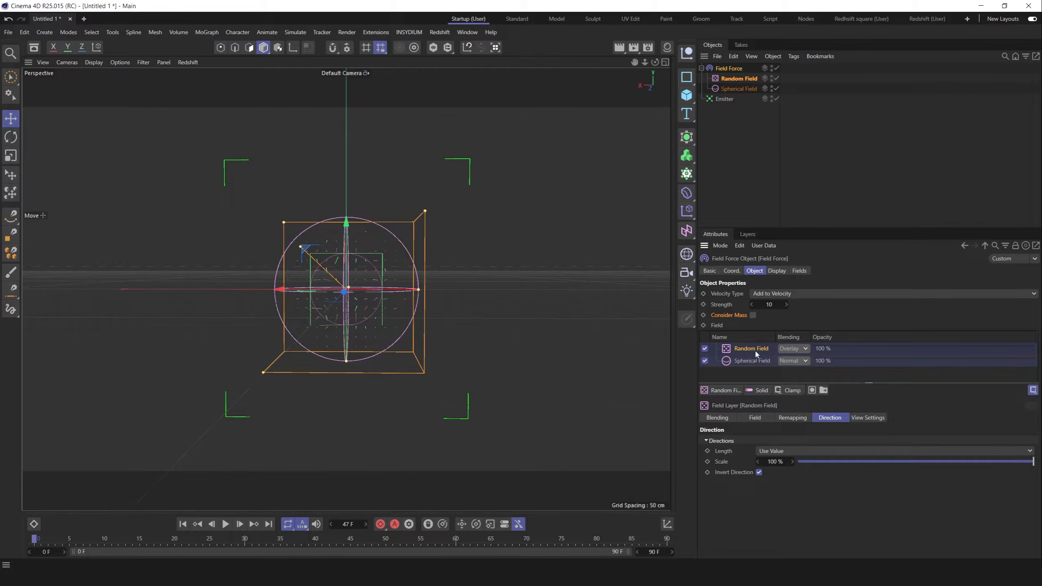
Set the Random Field's noise scale to 500% and its noise type to Wavy Turbulence
{"action": "left_click", "coordinate": [792, 418]}
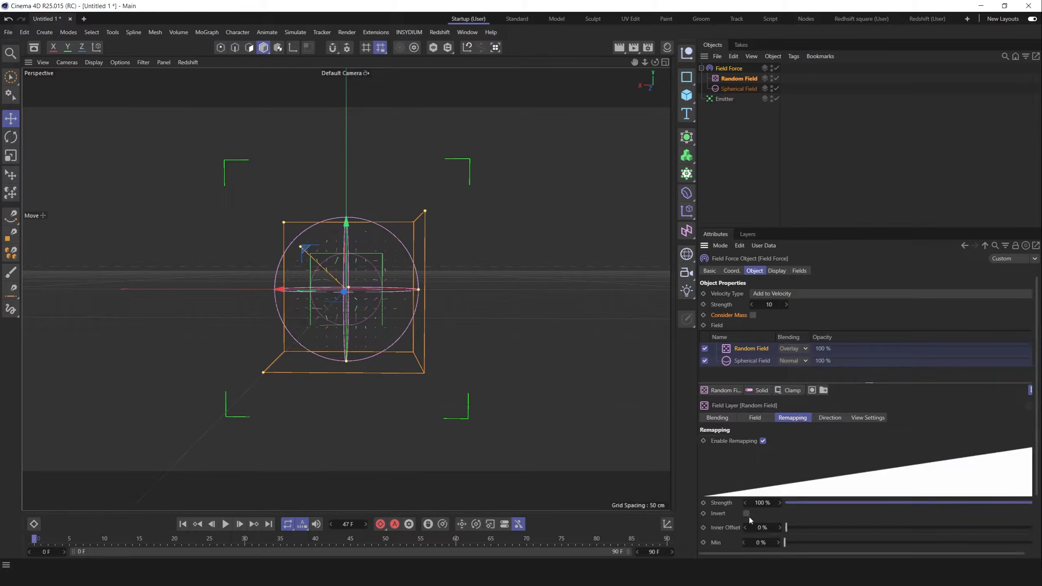
{"action": "left_click", "coordinate": [756, 420]}
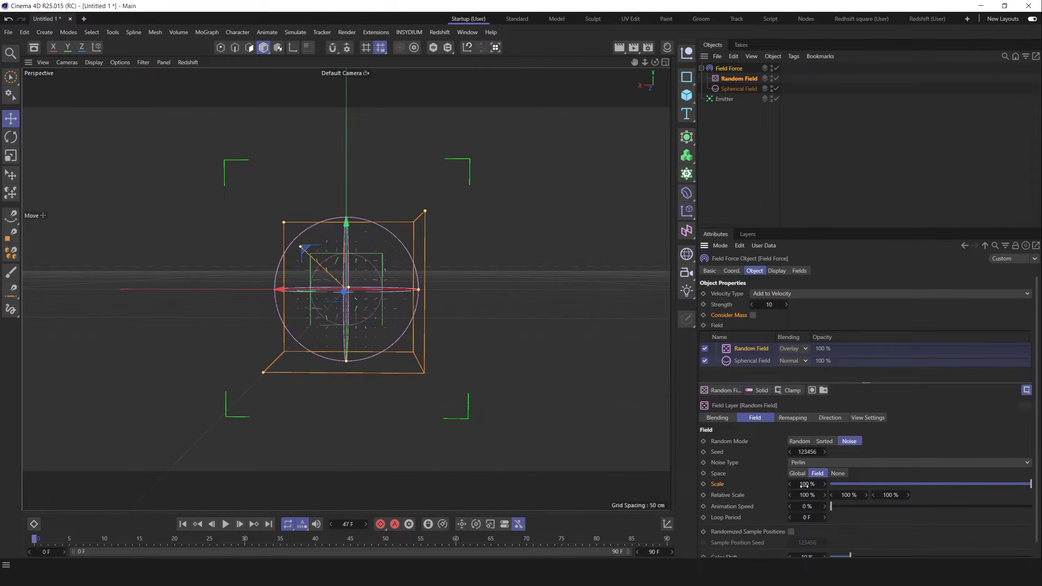
{"action": "type", "text": "500"}
{"action": "key", "text": "Return"}
{"action": "left_click", "coordinate": [801, 463]}
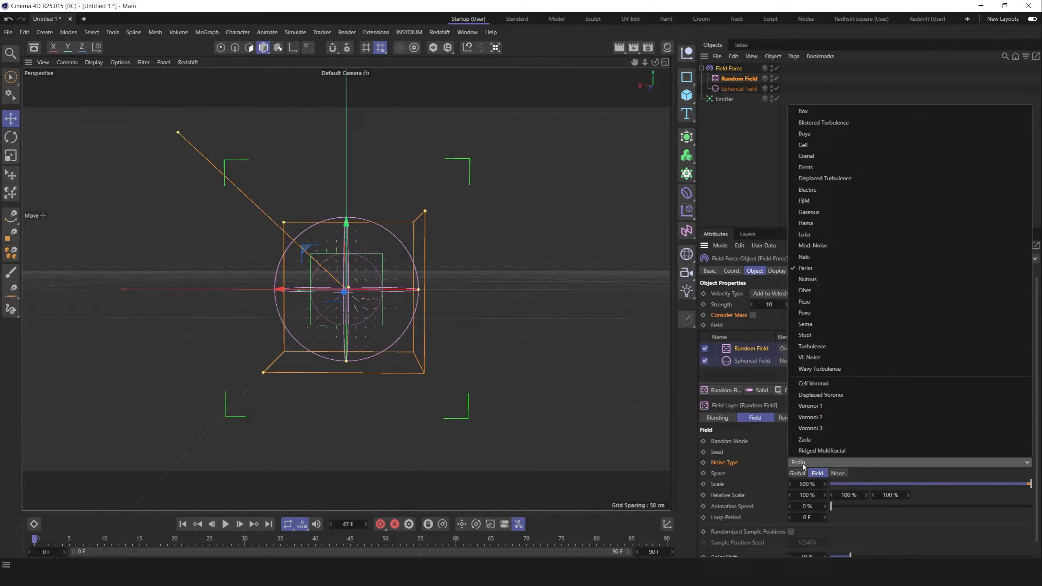
{"action": "left_click", "coordinate": [832, 370]}
During playback, set the Field Force strength to 20 and the Random Field layer's blending to Normal
{"action": "left_click", "coordinate": [225, 525]}
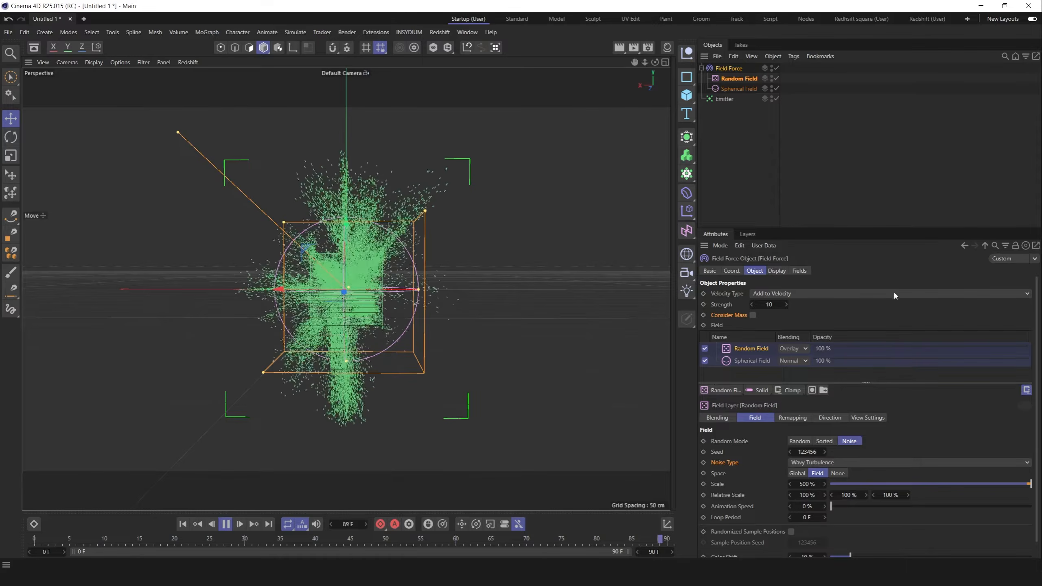
{"action": "left_click_drag", "start_coordinate": [771, 305], "coordinate": [807, 304]}
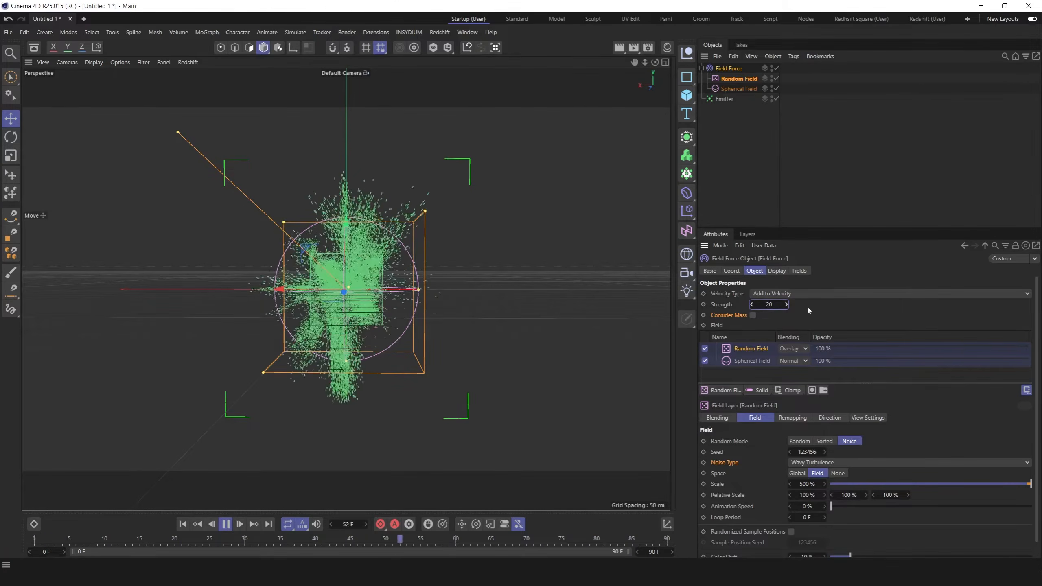
{"action": "left_click", "coordinate": [799, 348]}
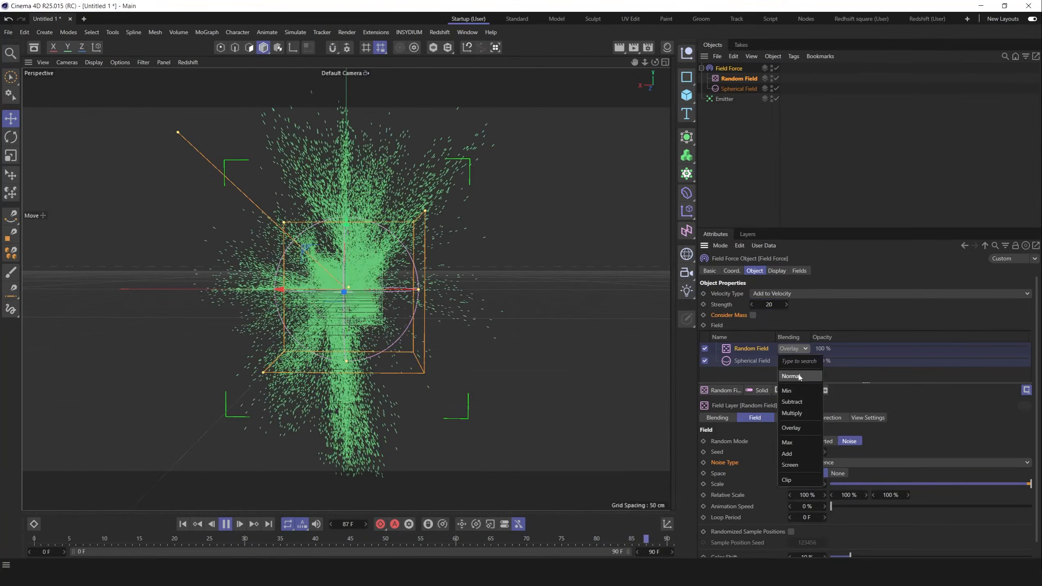
{"action": "left_click", "coordinate": [798, 376]}
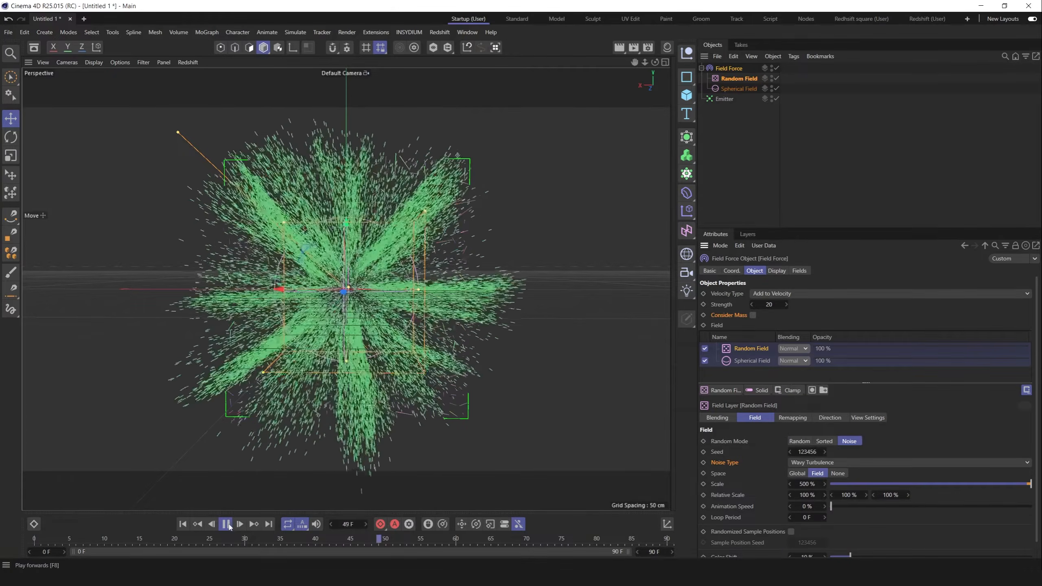
Replay the animation from the first frame to examine how the particles move with the Random Field blended as Normal
{"action": "left_click", "coordinate": [225, 524]}
{"action": "left_click", "coordinate": [183, 524]}
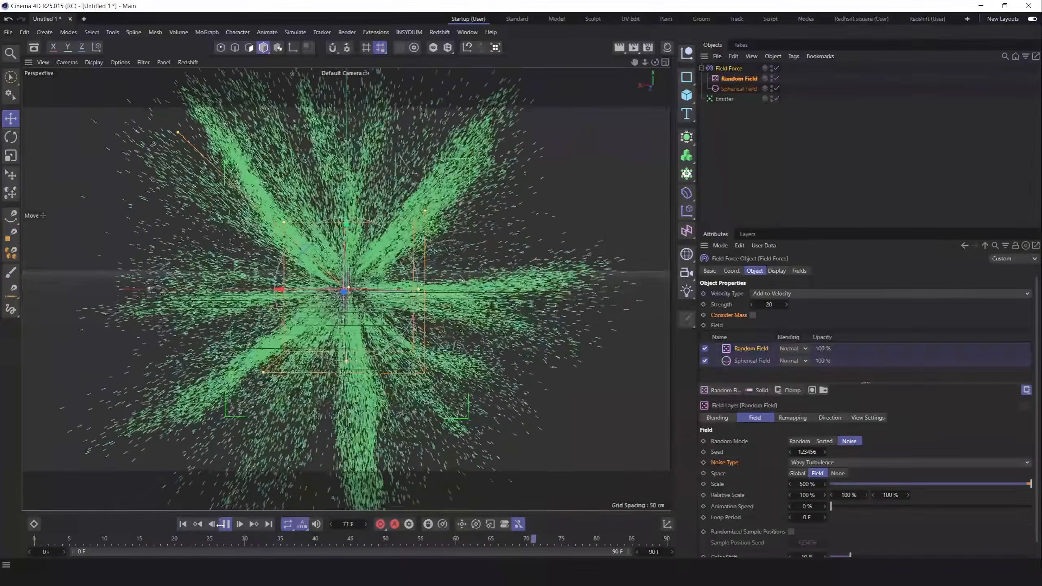
{"action": "left_click", "coordinate": [225, 525]}
{"action": "left_click", "coordinate": [224, 525]}
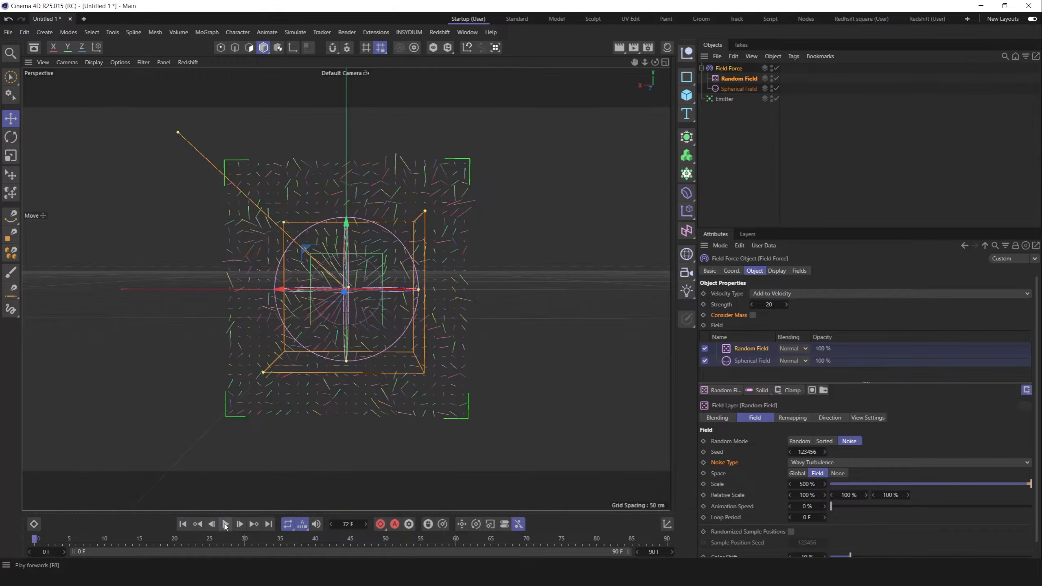
{"action": "left_click", "coordinate": [225, 526]}
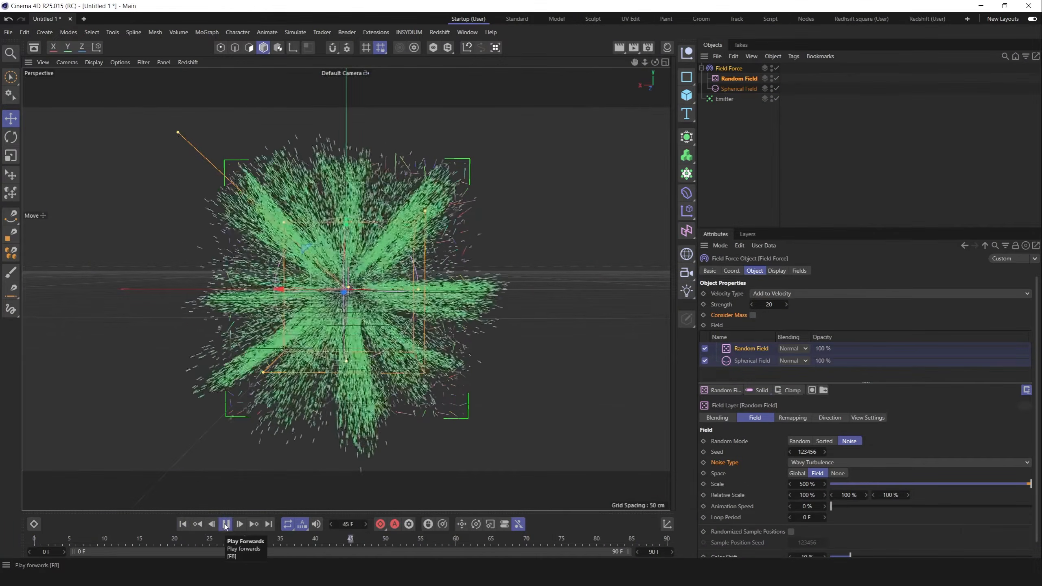
{"action": "left_click", "coordinate": [225, 525]}
{"action": "left_click", "coordinate": [183, 524]}
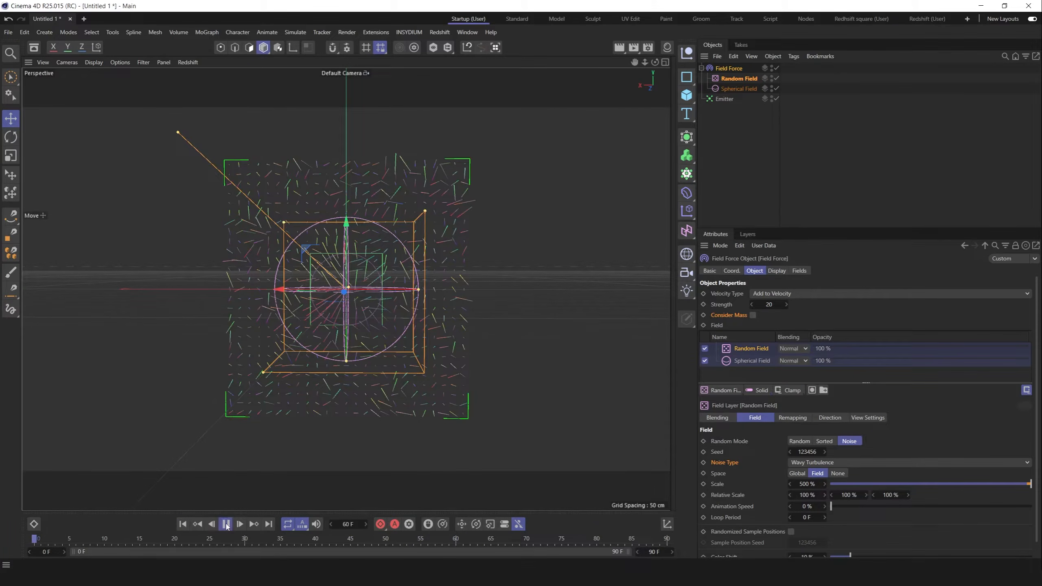
Enlarge the Spherical Field to about 229 cm and set its remapping Inner Offset to 79%, then stop playback at the first frame
{"action": "left_click", "coordinate": [738, 361]}
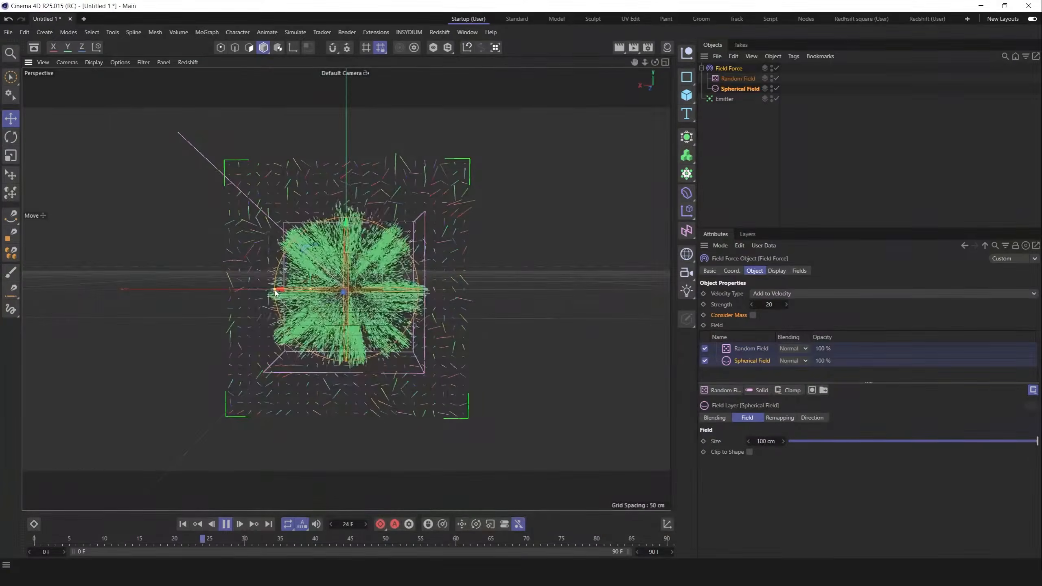
{"action": "left_click_drag", "start_coordinate": [275, 290], "coordinate": [183, 290]}
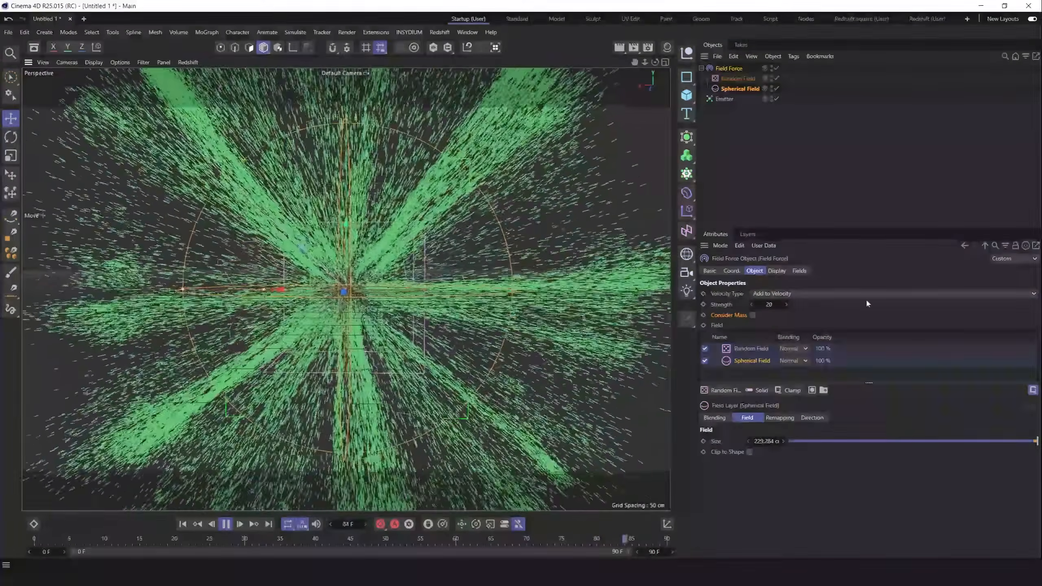
{"action": "left_click", "coordinate": [779, 418]}
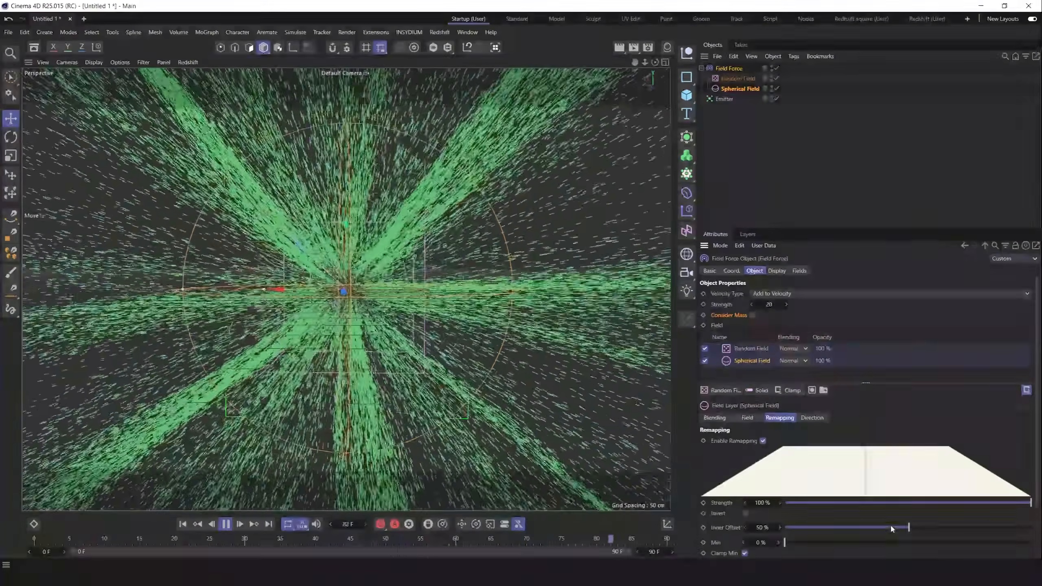
{"action": "left_click_drag", "start_coordinate": [908, 528], "coordinate": [981, 527]}
{"action": "left_click_drag", "start_coordinate": [954, 527], "coordinate": [980, 520]}
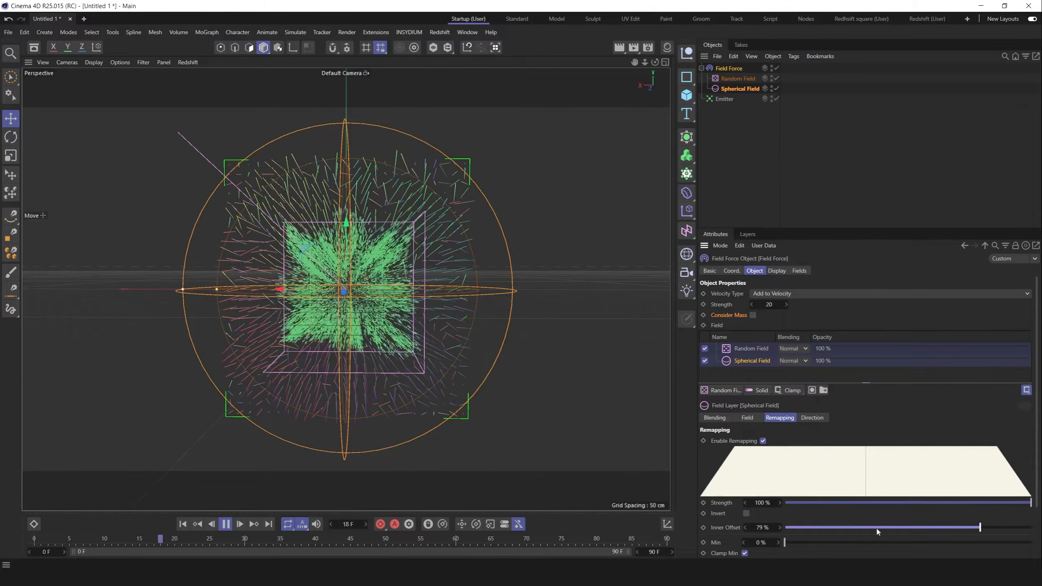
{"action": "left_click", "coordinate": [225, 524]}
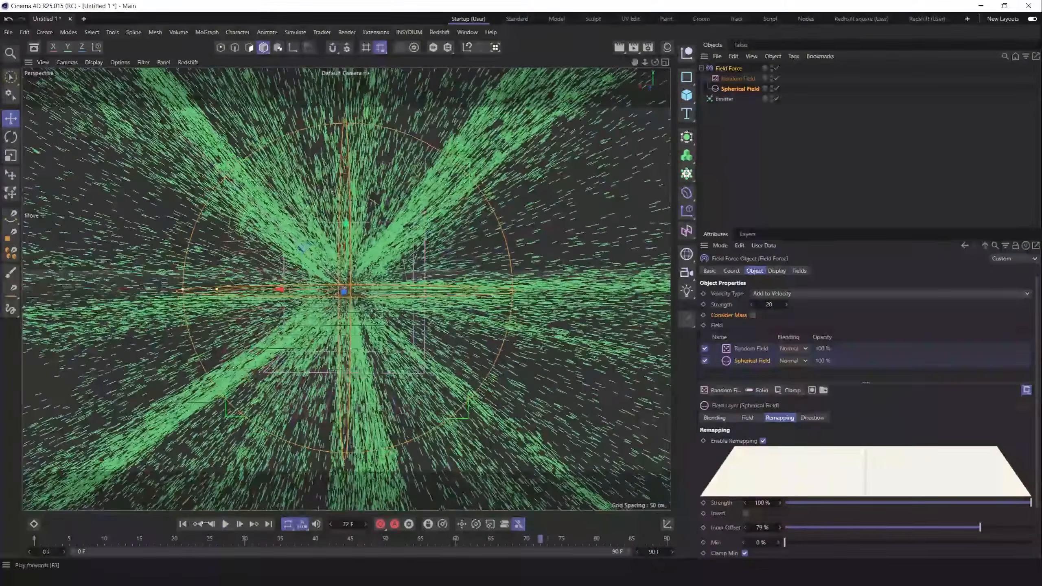
{"action": "left_click", "coordinate": [183, 524]}
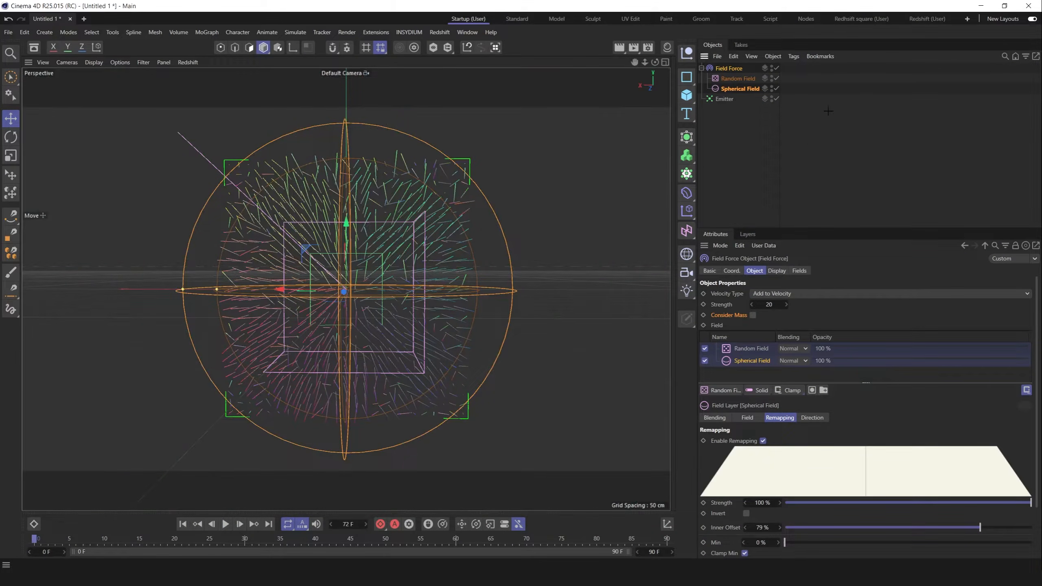
Set the Field Force's displayed vector length scale to 0.5 and return to its object properties
{"action": "left_click", "coordinate": [728, 107]}
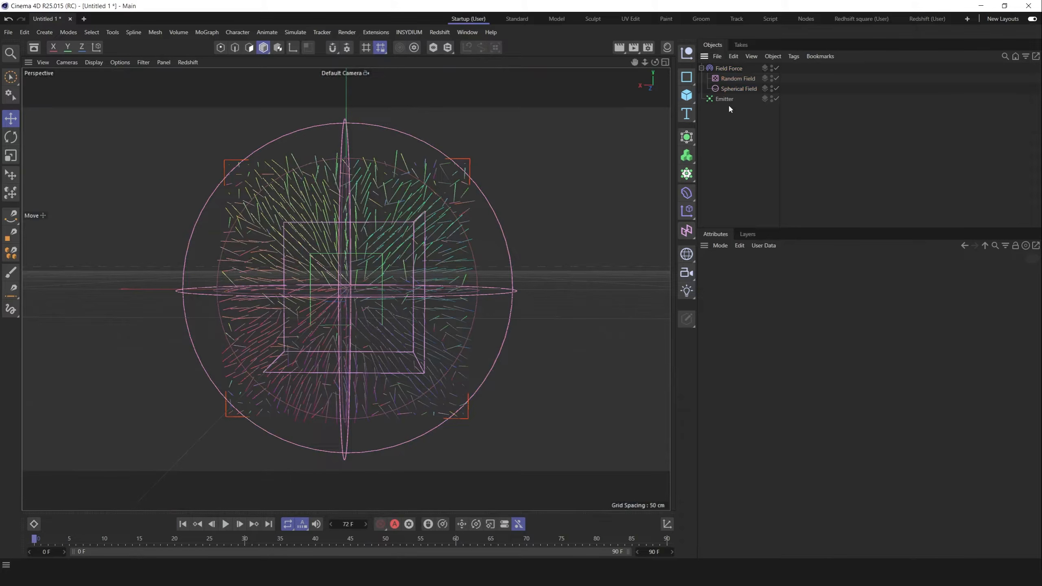
{"action": "left_click", "coordinate": [734, 69]}
{"action": "left_click", "coordinate": [776, 271]}
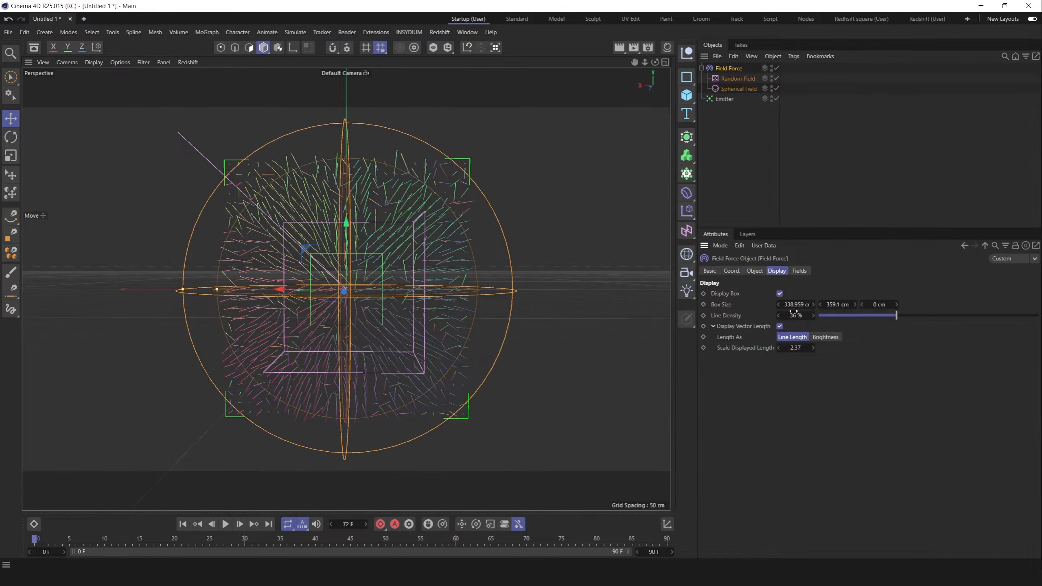
{"action": "double_click", "coordinate": [794, 347]}
{"action": "key", "text": "Return"}
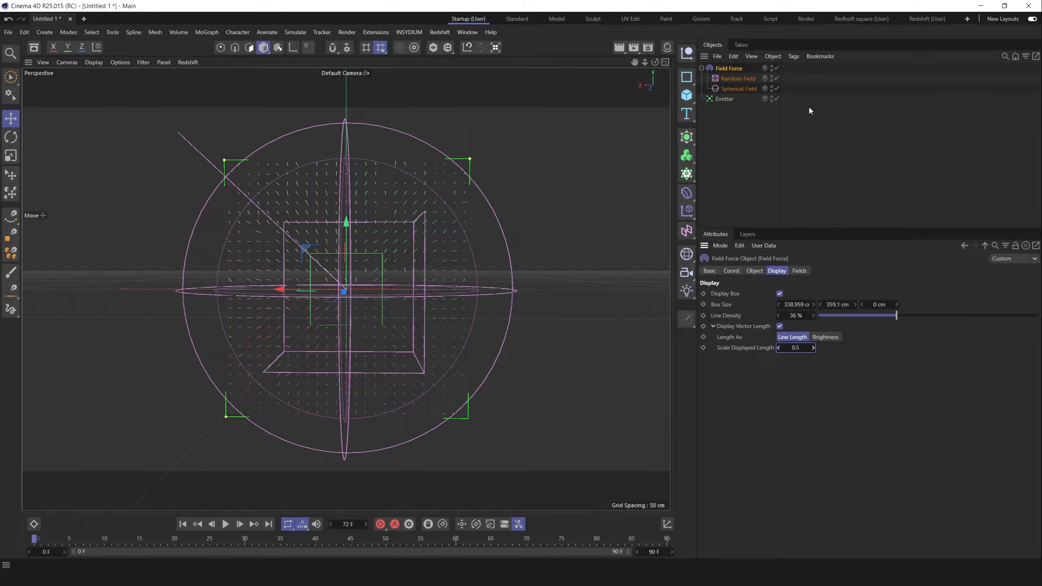
{"action": "left_click", "coordinate": [734, 68]}
{"action": "left_click", "coordinate": [755, 272]}
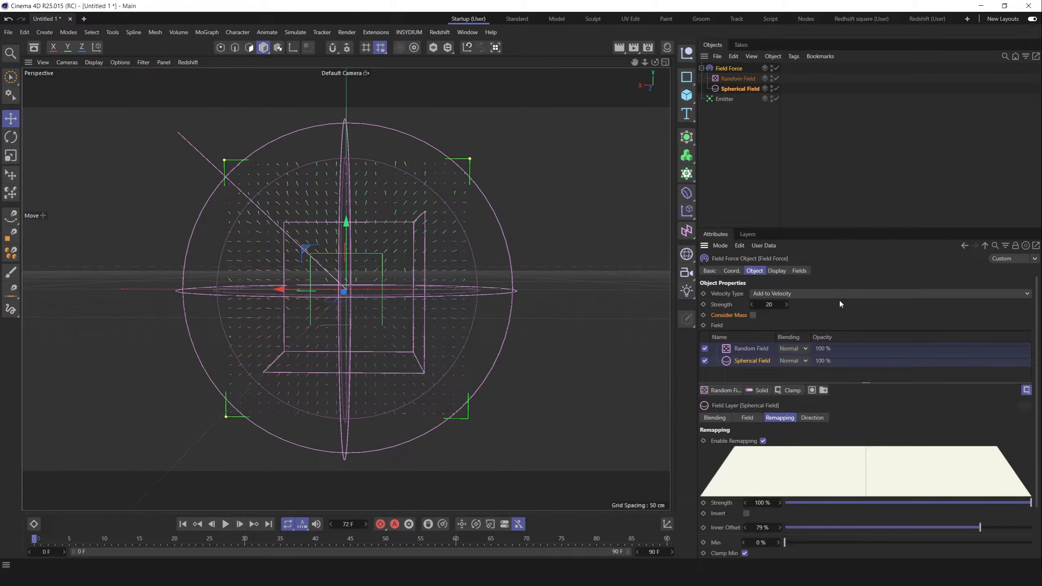
Shrink the particle emitter to an X-Size and Y-Size of 1 cm
{"action": "left_click", "coordinate": [724, 99]}
{"action": "left_click", "coordinate": [775, 271]}
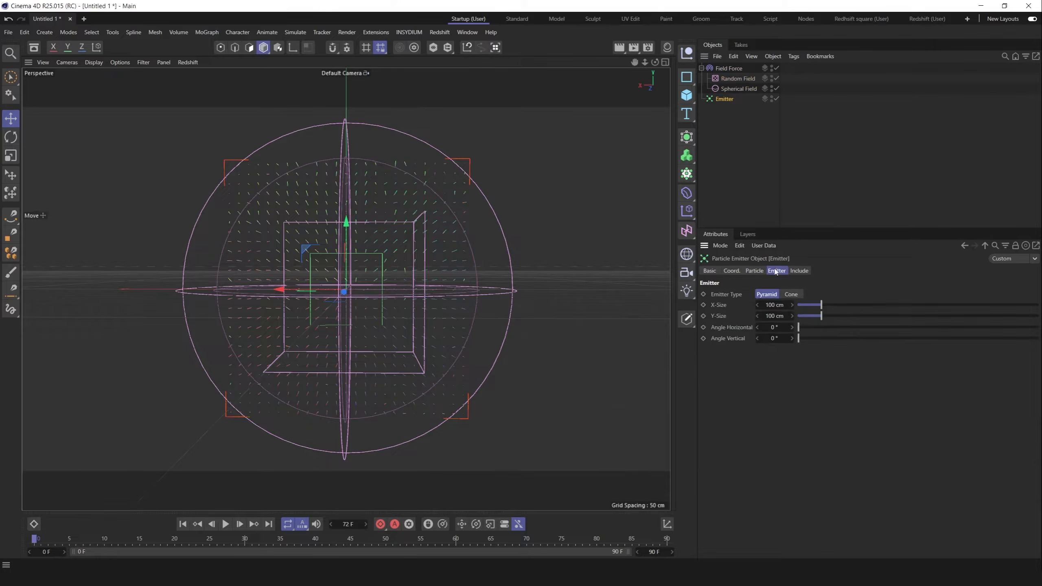
{"action": "left_click", "coordinate": [720, 315], "text": "shift"}
{"action": "type", "text": "1"}
{"action": "key", "text": "Return"}
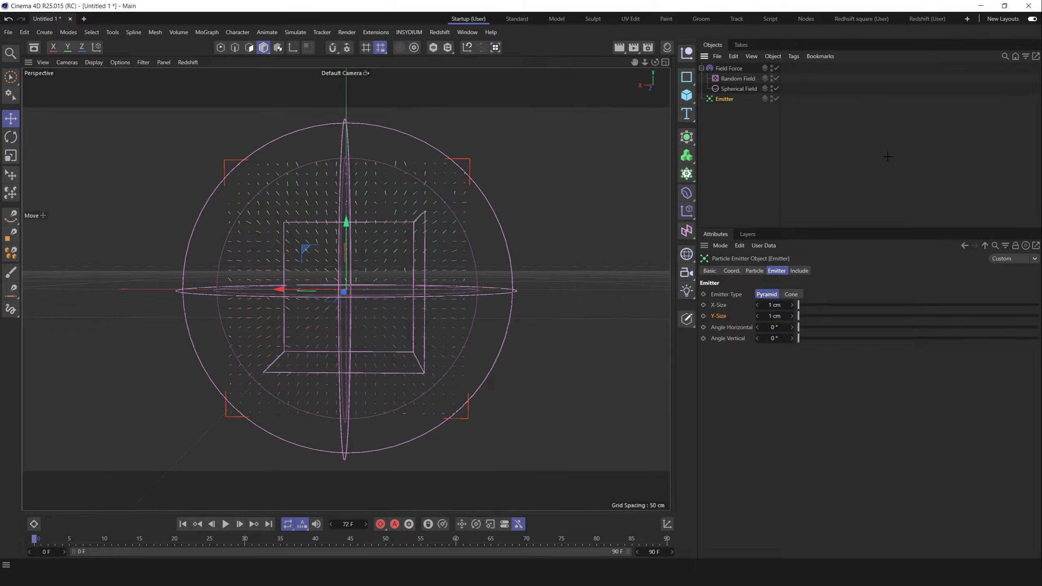
{"action": "left_click", "coordinate": [887, 155]}
Play the animation and set the Random Field layer's blending in the Field Force to Add
{"action": "left_click", "coordinate": [227, 524]}
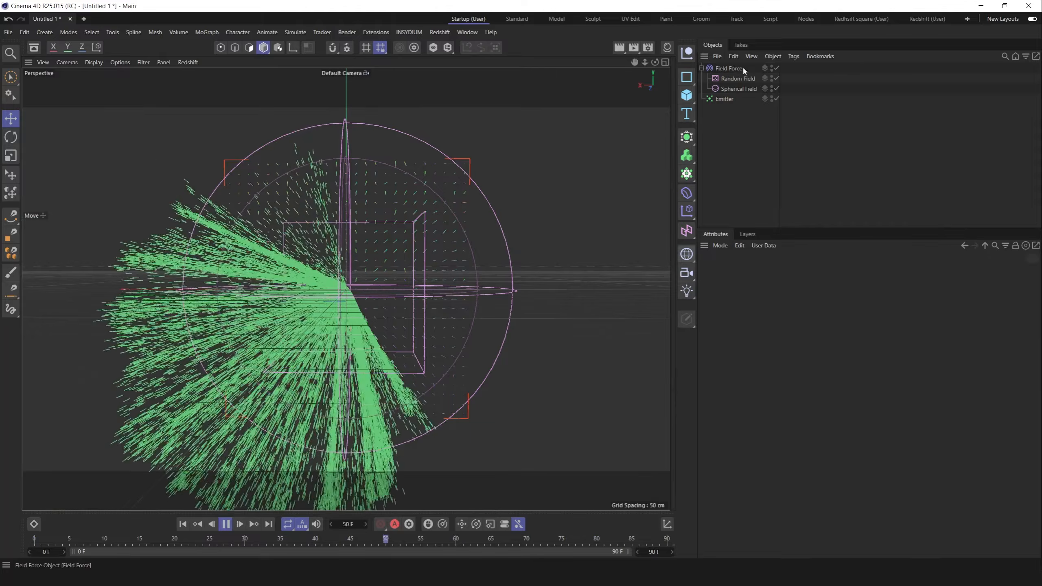
{"action": "left_click", "coordinate": [729, 68]}
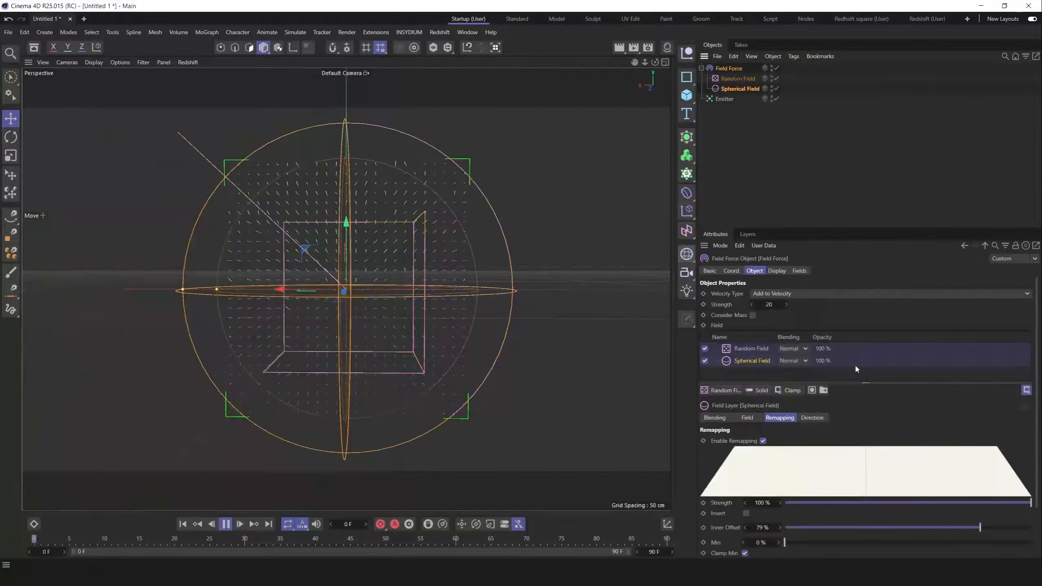
{"action": "left_click", "coordinate": [750, 347]}
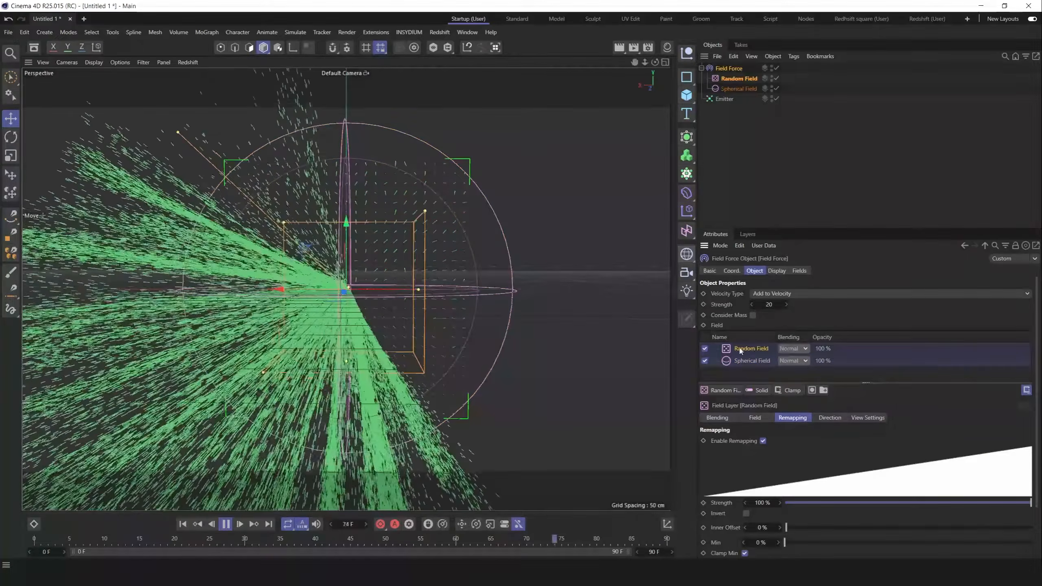
{"action": "left_click", "coordinate": [804, 348]}
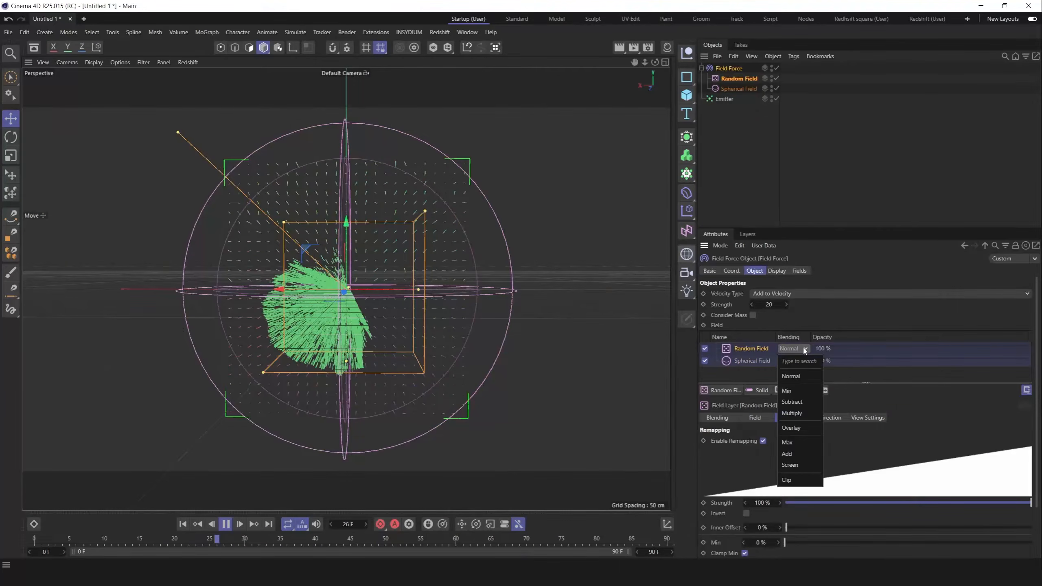
{"action": "left_click", "coordinate": [792, 453]}
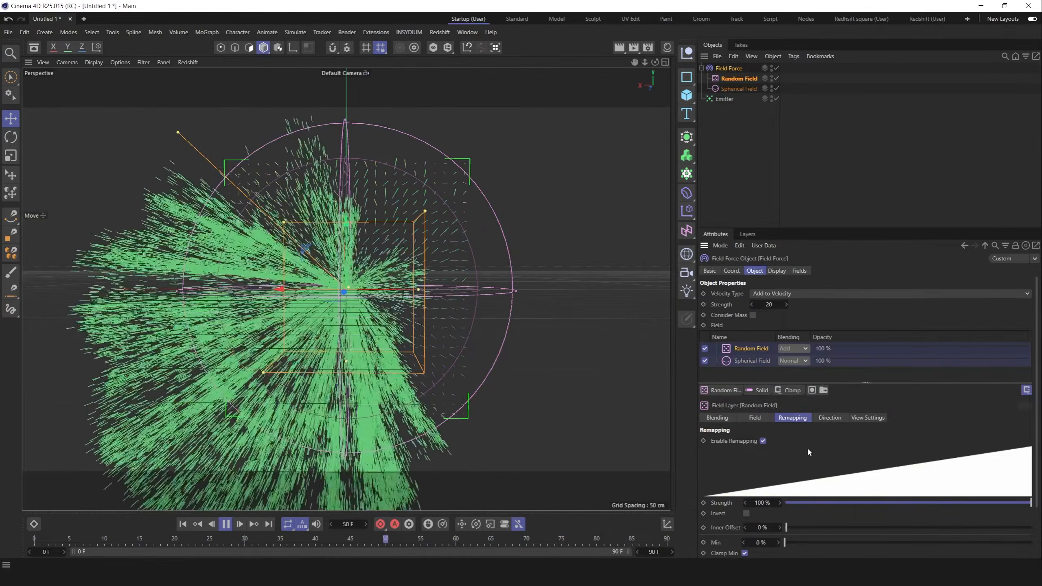
Set the Random Field layer's blending to Multiply during playback and return to the first frame
{"action": "left_click", "coordinate": [787, 349]}
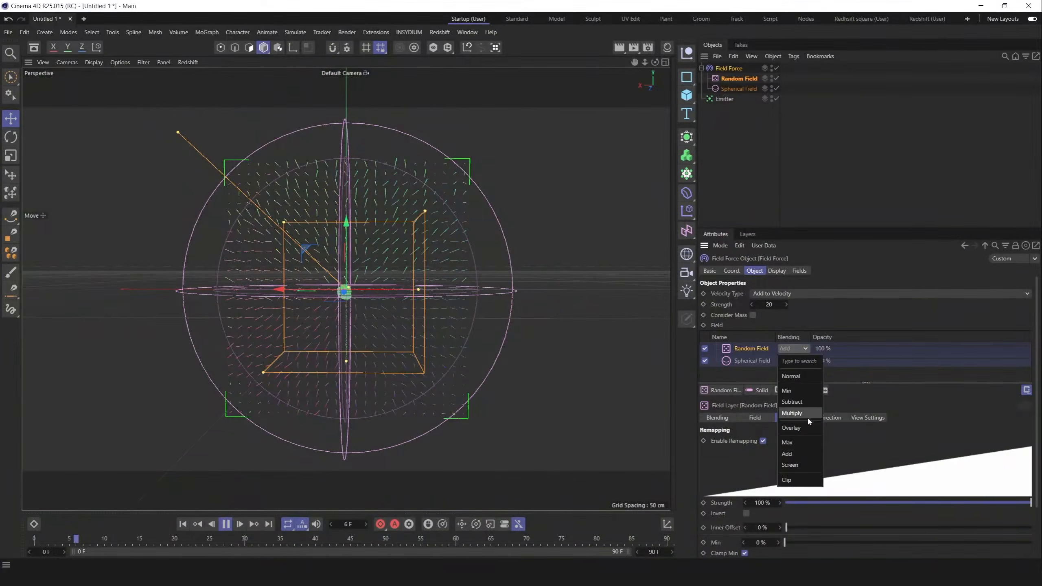
{"action": "left_click", "coordinate": [807, 414]}
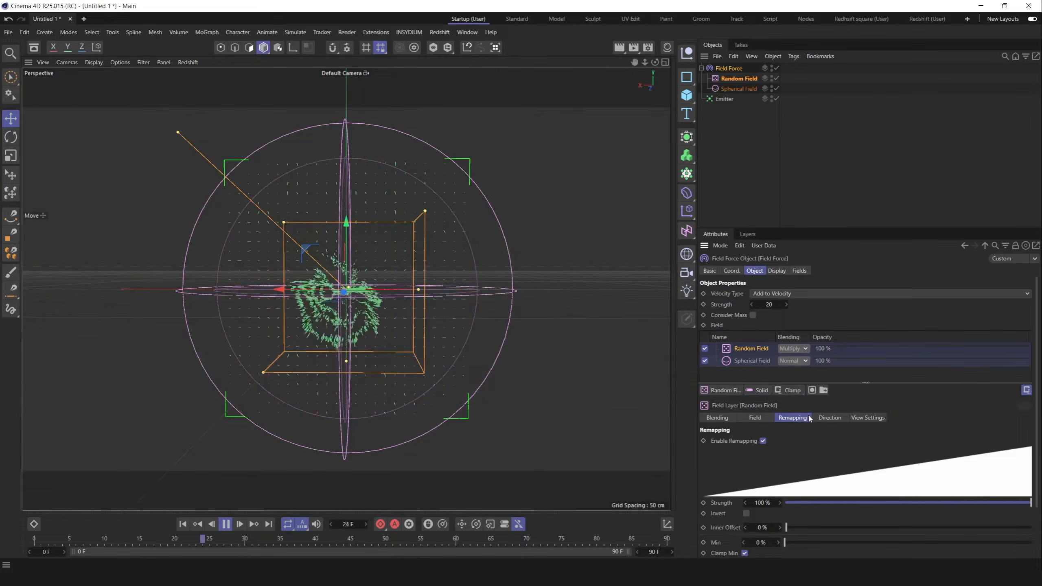
{"action": "left_click", "coordinate": [183, 524]}
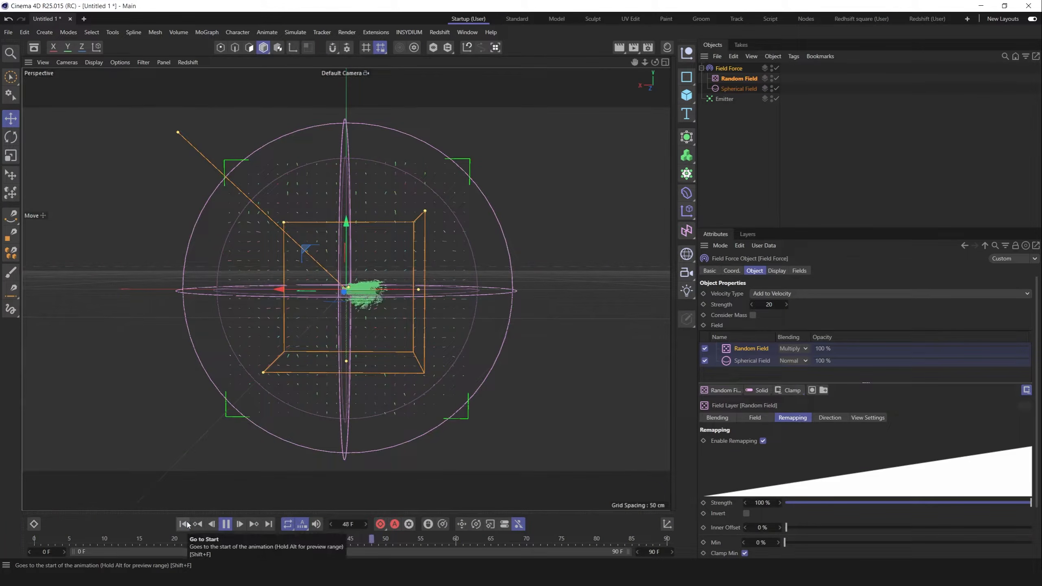
Set the Random Field layer's blending to Overlay and its opacity to 95.5%, checking playback and returning to the first frame
{"action": "left_click", "coordinate": [794, 348]}
{"action": "left_click", "coordinate": [801, 428]}
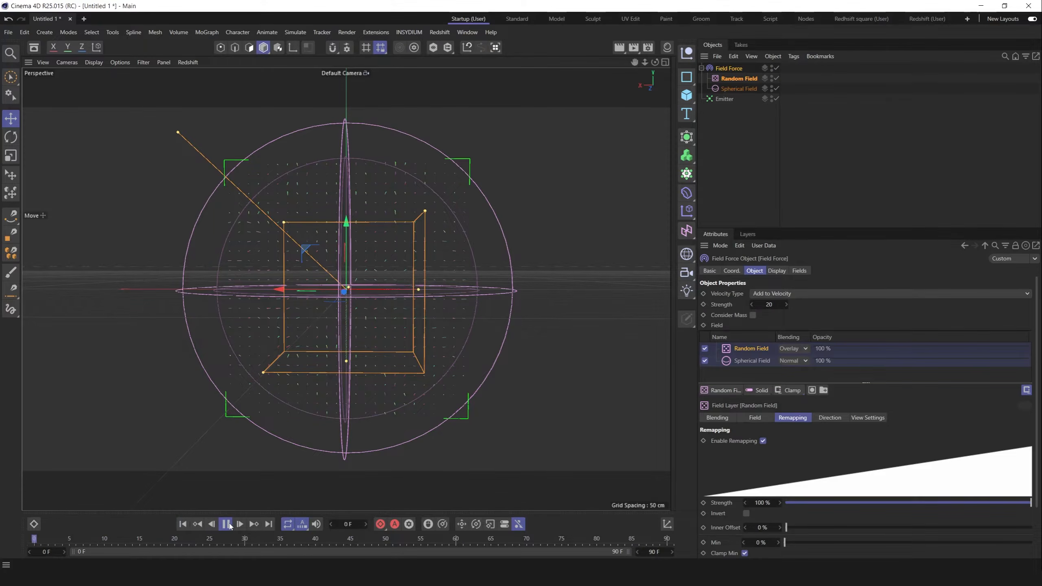
{"action": "left_click", "coordinate": [1009, 348]}
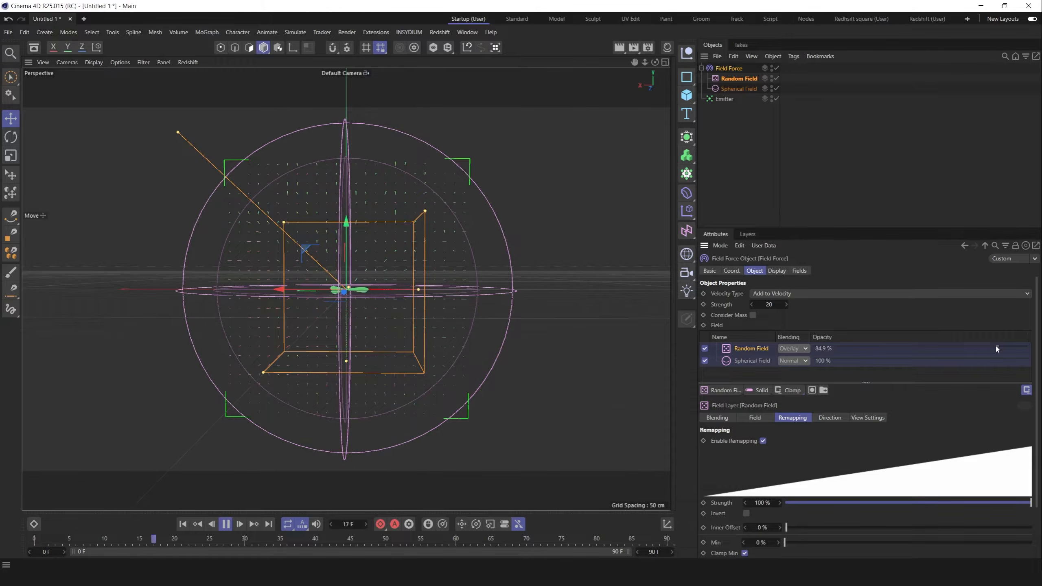
{"action": "left_click", "coordinate": [1017, 349]}
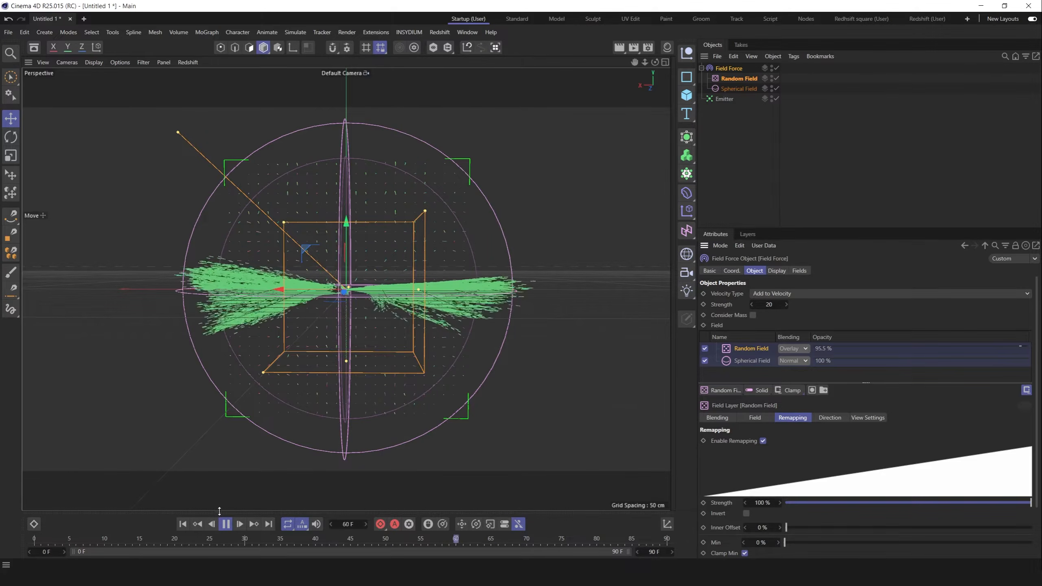
{"action": "left_click", "coordinate": [183, 524]}
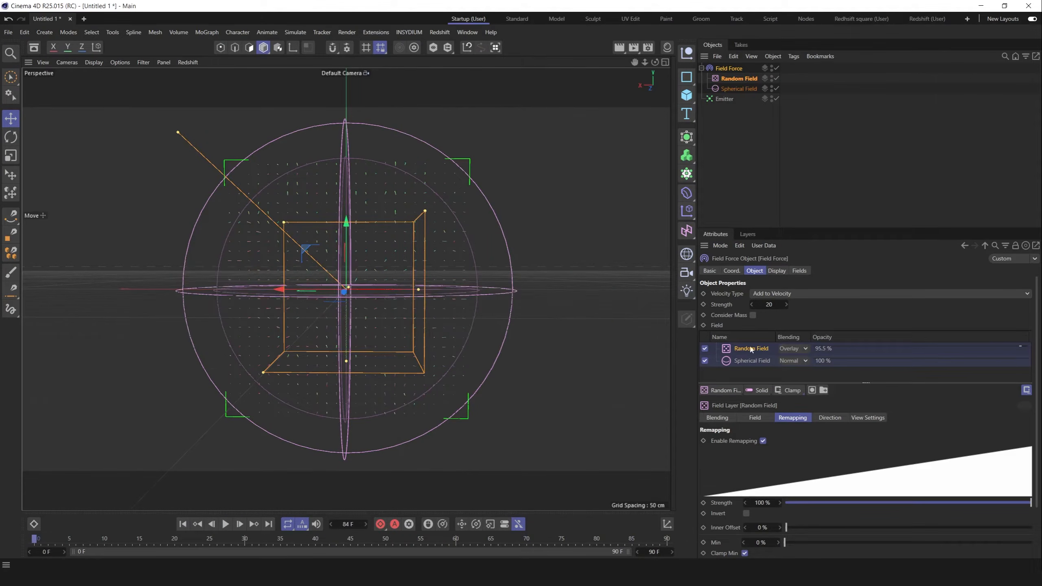
Set the Random Field layer's blending to Multiply and its animation speed to 50%, checking the playback
{"action": "left_click", "coordinate": [801, 348]}
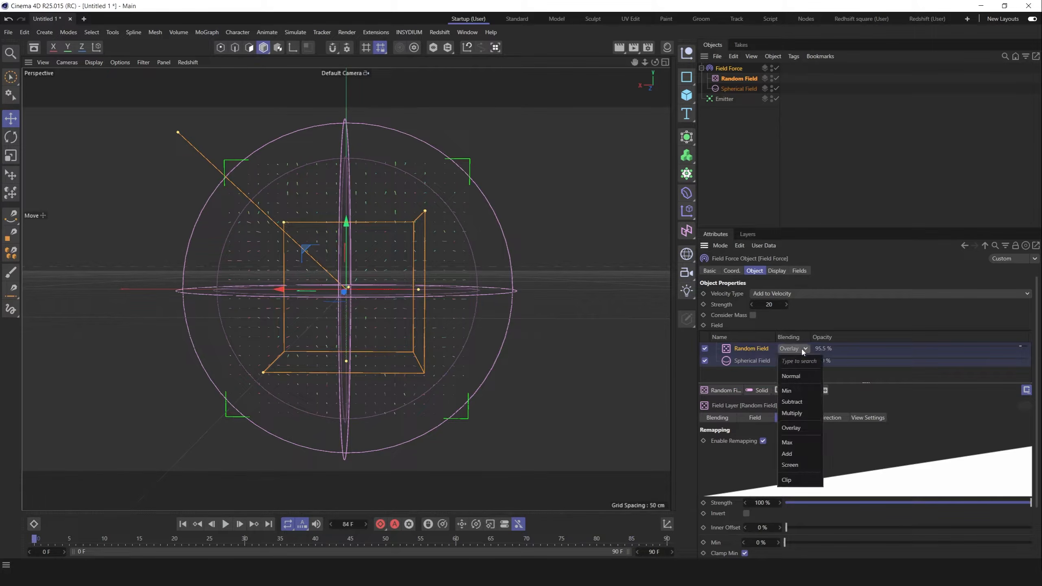
{"action": "left_click", "coordinate": [796, 413]}
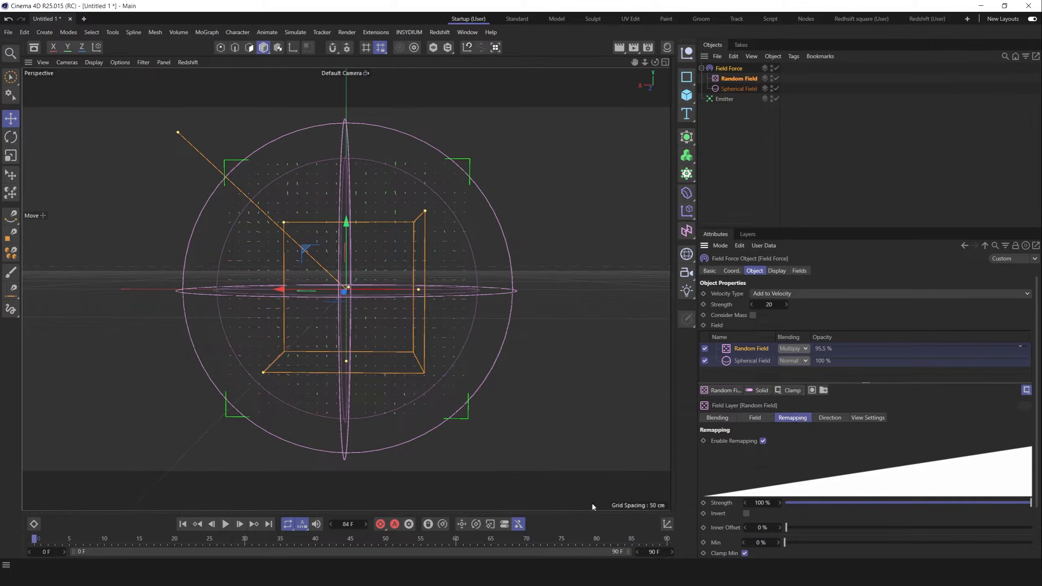
{"action": "left_click", "coordinate": [225, 524]}
{"action": "left_click", "coordinate": [762, 418]}
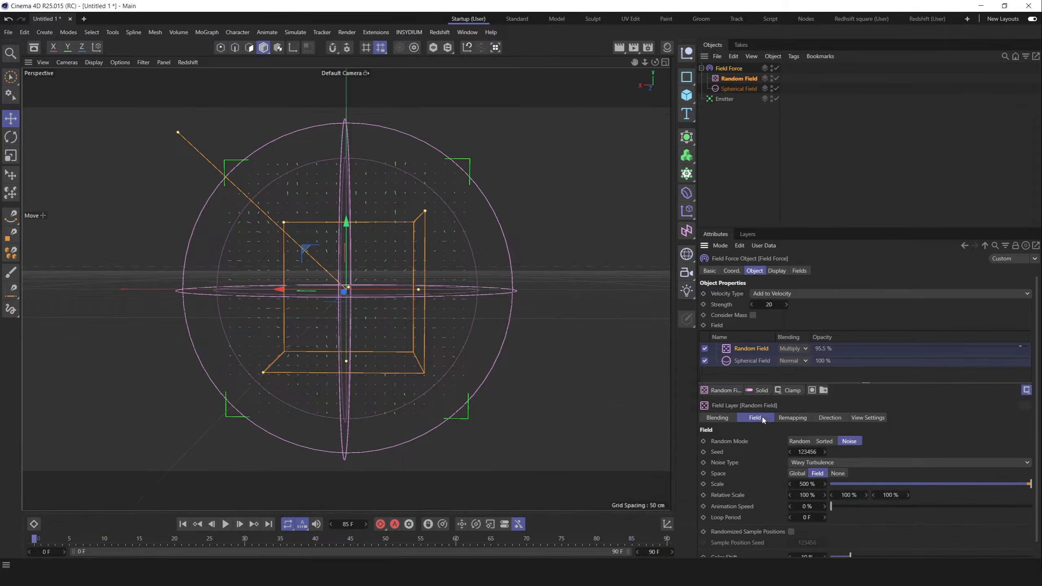
{"action": "left_click", "coordinate": [226, 524]}
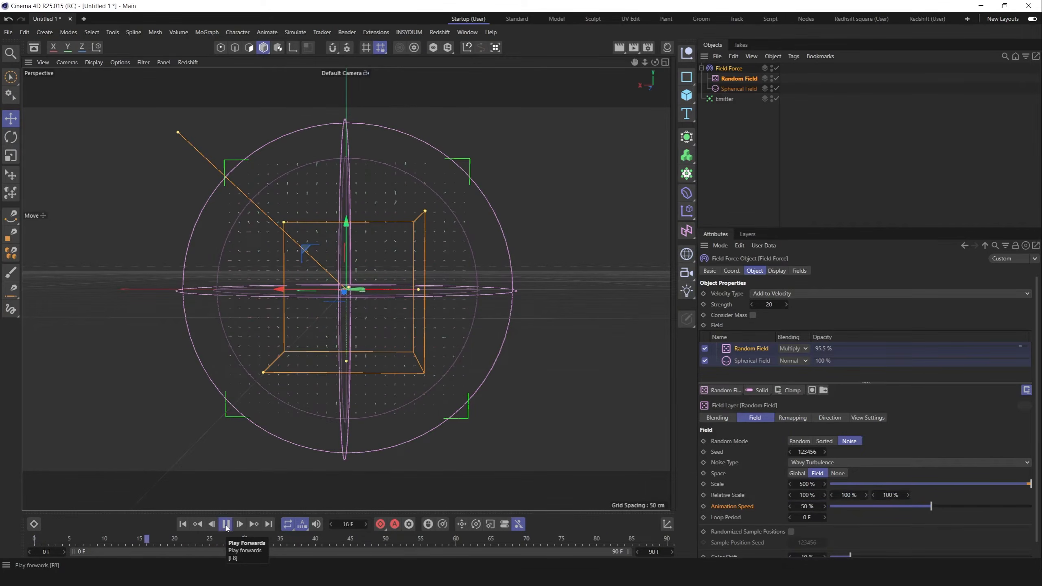
Try Normal blending on the Random Field layer, open the project settings and replay the animation from the first frame
{"action": "left_click", "coordinate": [794, 348]}
{"action": "left_click", "coordinate": [804, 376]}
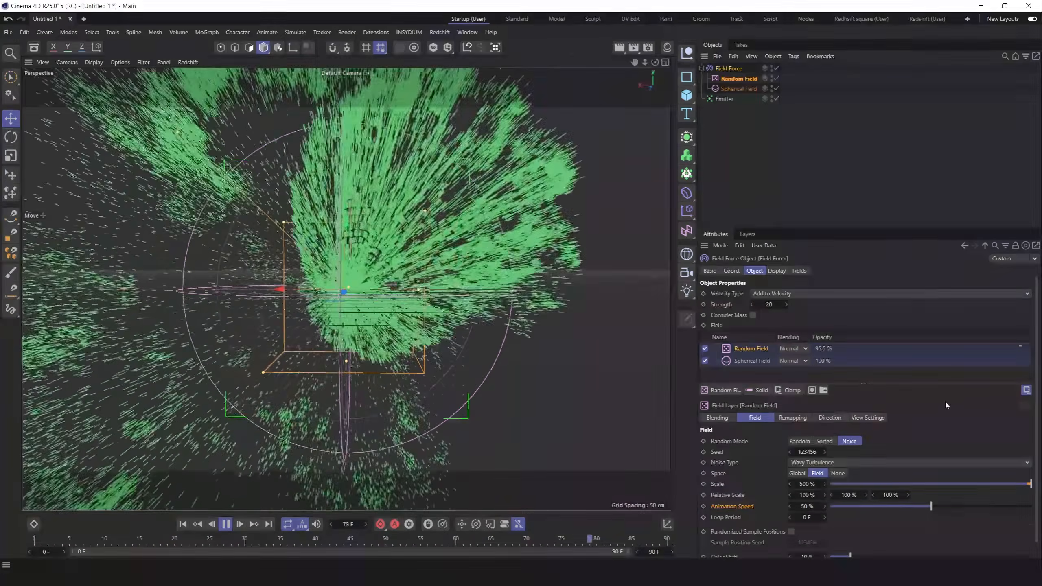
{"action": "key", "text": "shift+f"}
{"action": "key", "text": "ctrl+d"}
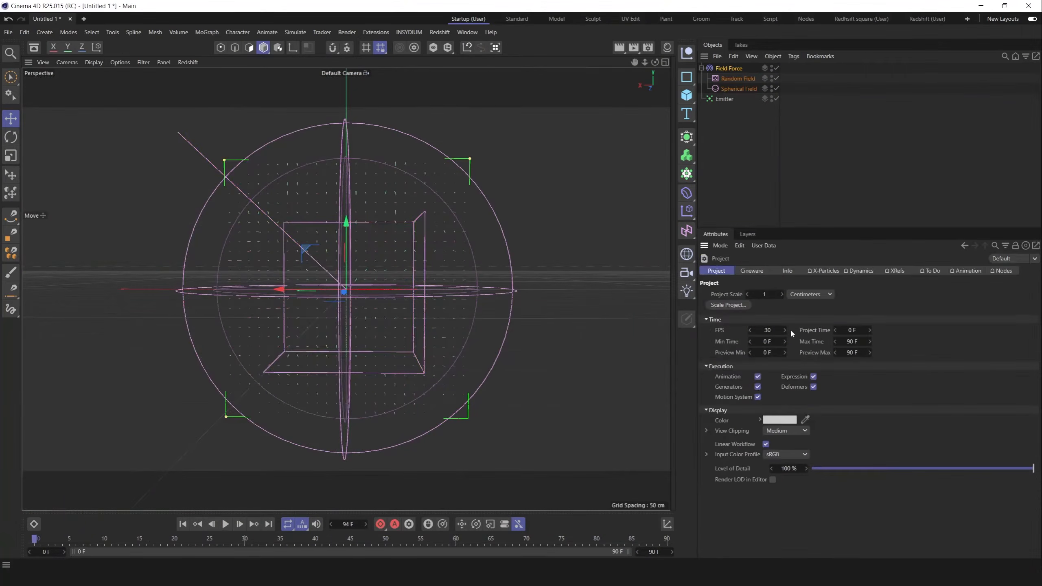
{"action": "left_click", "coordinate": [226, 524]}
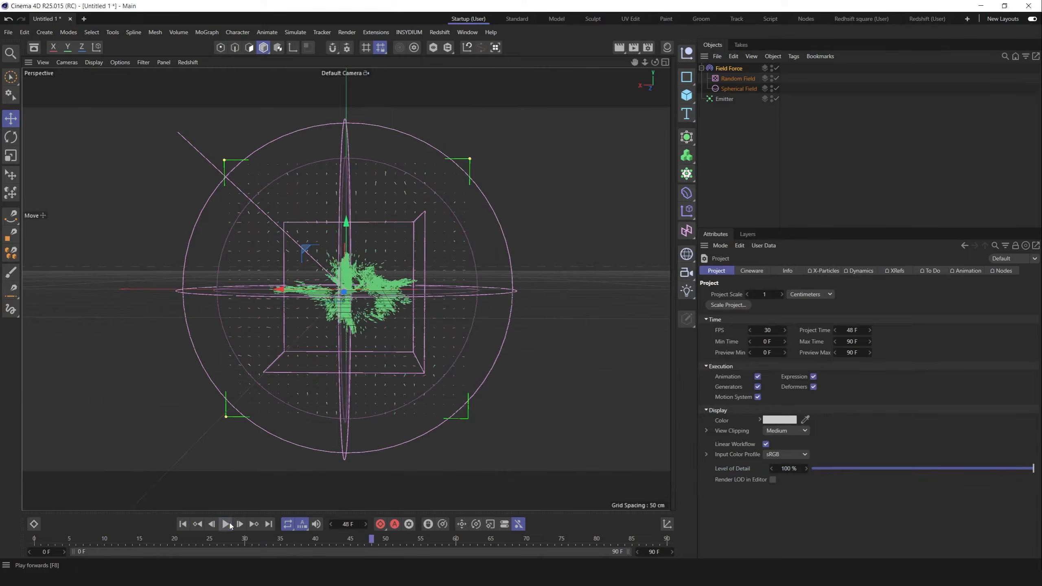
Set the Random Field layer's blending in the Field Force to Normal, deselect all objects and check playback from the first frame
{"action": "left_click", "coordinate": [729, 67]}
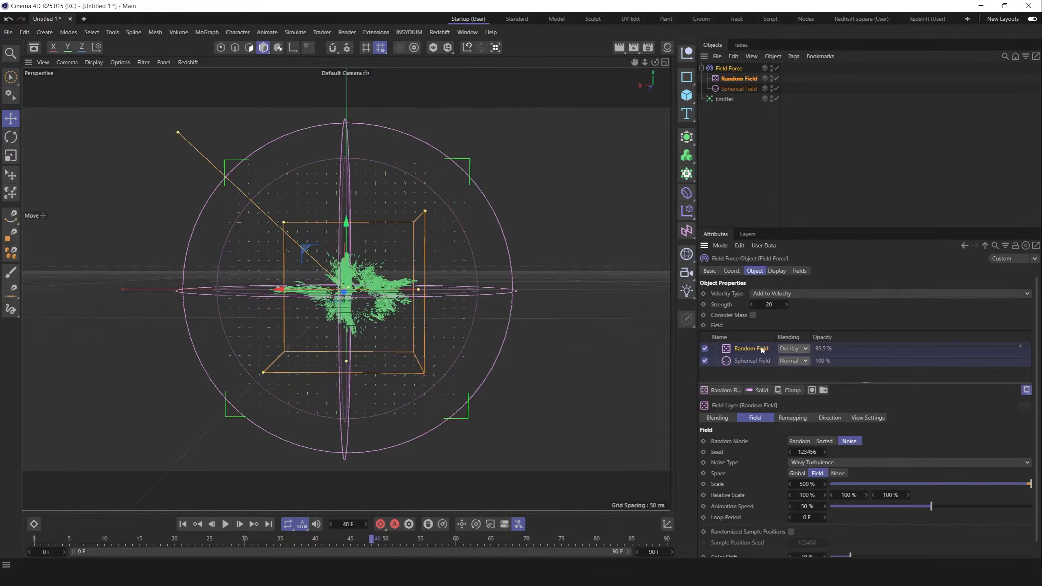
{"action": "left_click", "coordinate": [793, 348]}
{"action": "left_click", "coordinate": [791, 376]}
{"action": "left_click", "coordinate": [841, 187]}
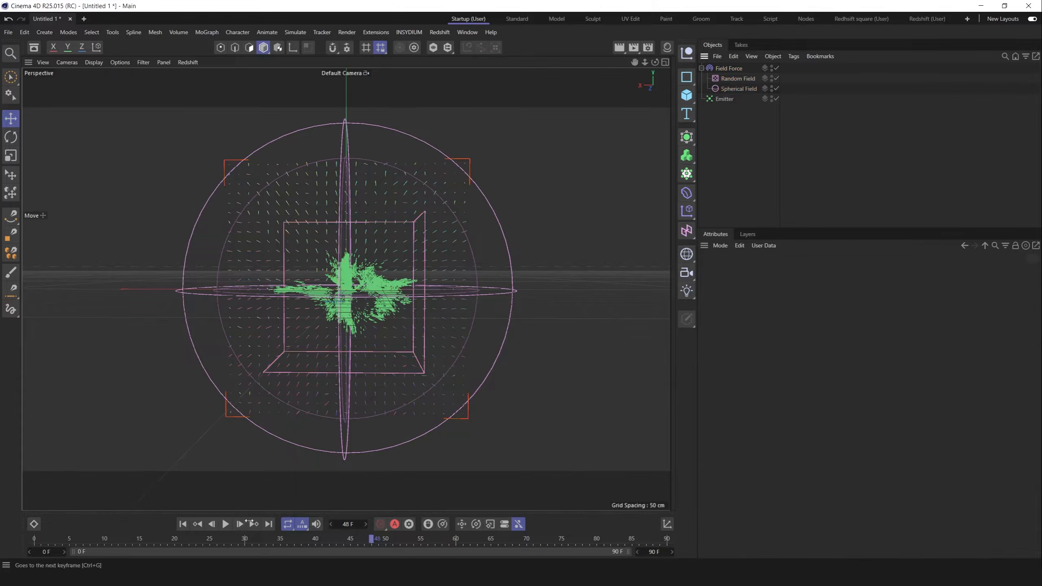
{"action": "key", "text": "shift+f"}
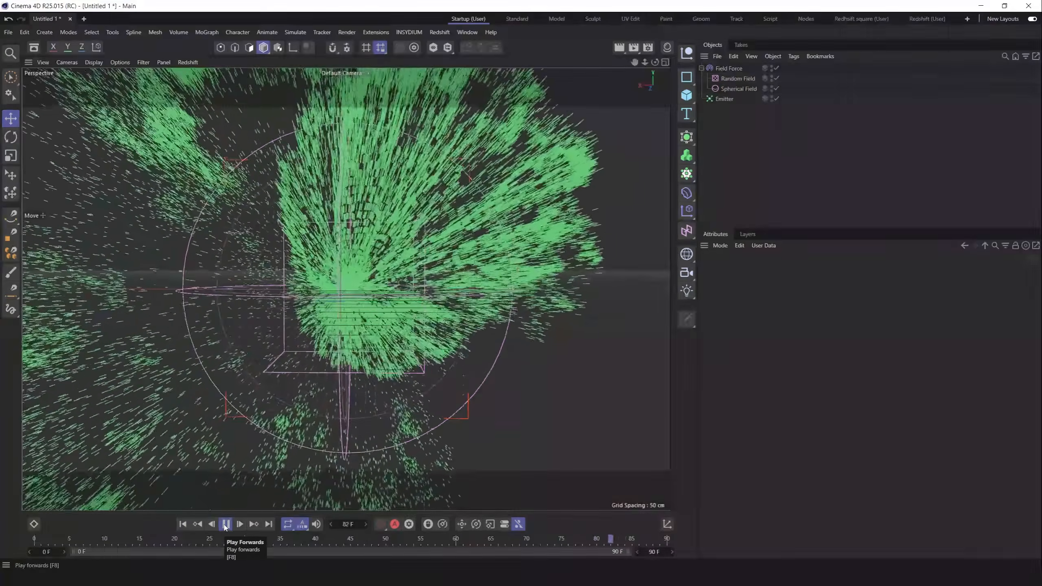
{"action": "left_click", "coordinate": [225, 524]}
{"action": "key", "text": "shift+f"}
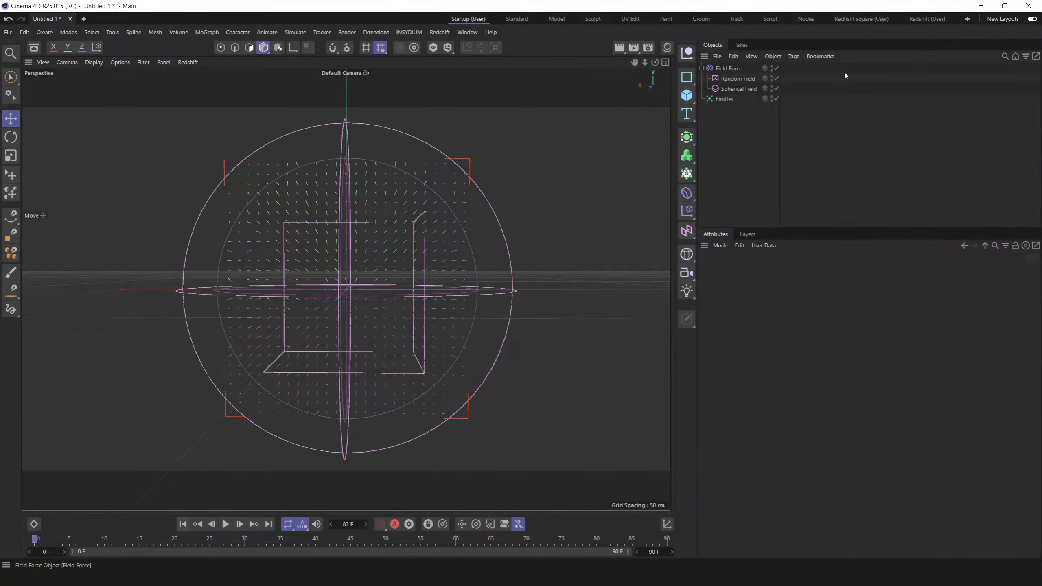
Set the emitter's editor and renderer birthrates to 50000, play the animation and return to the first frame
{"action": "left_click", "coordinate": [723, 99]}
{"action": "left_click", "coordinate": [753, 271]}
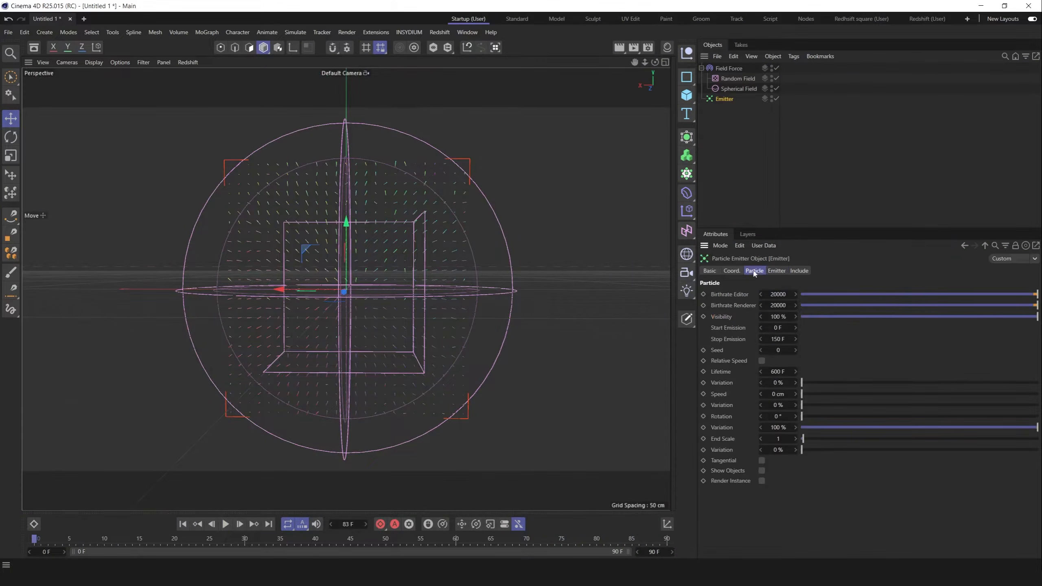
{"action": "double_click", "coordinate": [777, 294]}
{"action": "type", "text": "50000"}
{"action": "key", "text": "Tab"}
{"action": "type", "text": "50000"}
{"action": "key", "text": "Return"}
{"action": "left_click", "coordinate": [225, 524]}
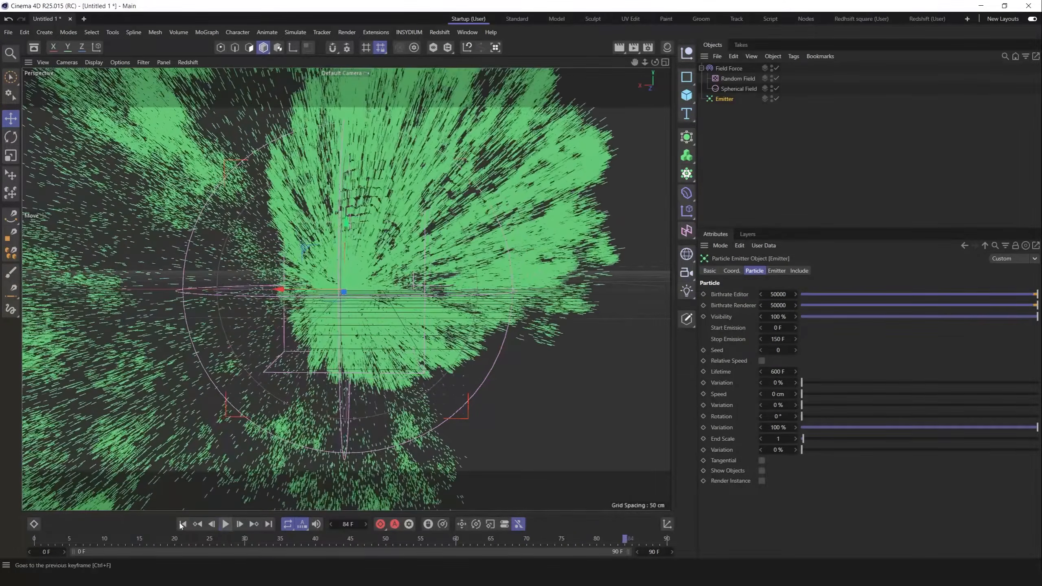
{"action": "left_click", "coordinate": [225, 524]}
{"action": "left_click", "coordinate": [183, 525]}
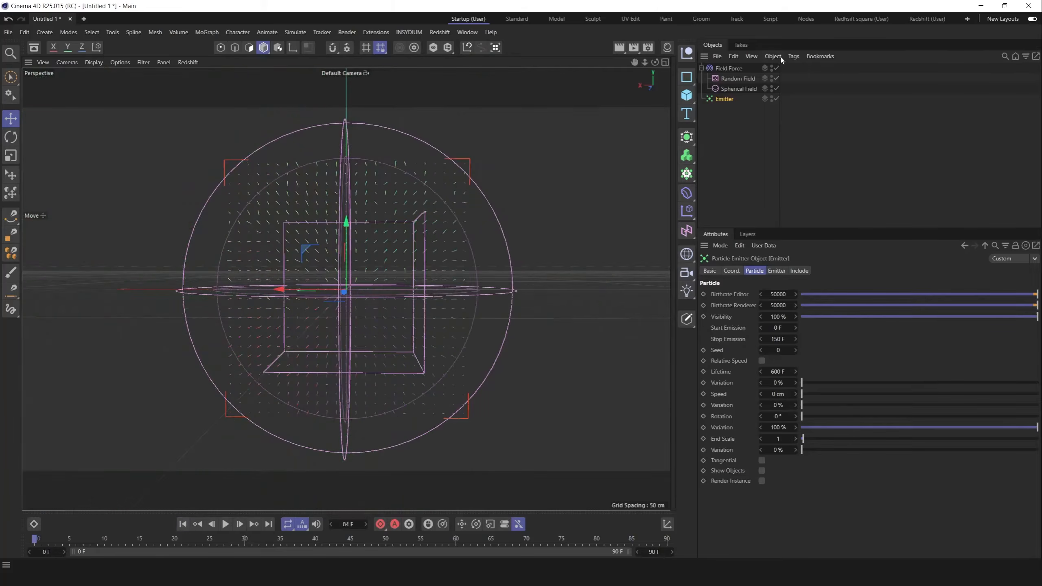
Set the Random Field's noise scale to 2000% and check the effect in playback
{"action": "left_click", "coordinate": [737, 79]}
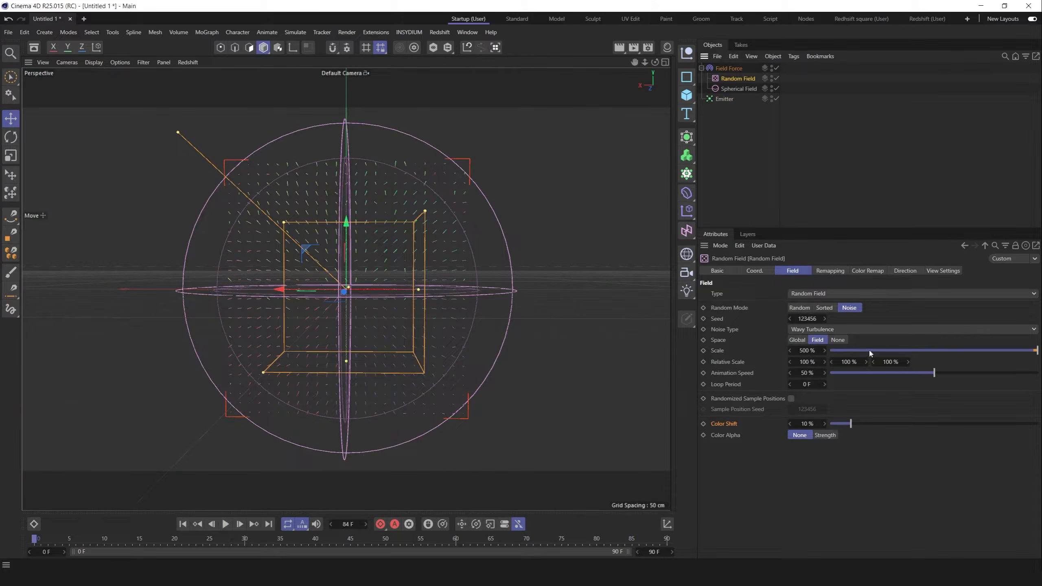
{"action": "left_click", "coordinate": [806, 350]}
{"action": "type", "text": "2000"}
{"action": "key", "text": "Return"}
{"action": "left_click", "coordinate": [226, 524]}
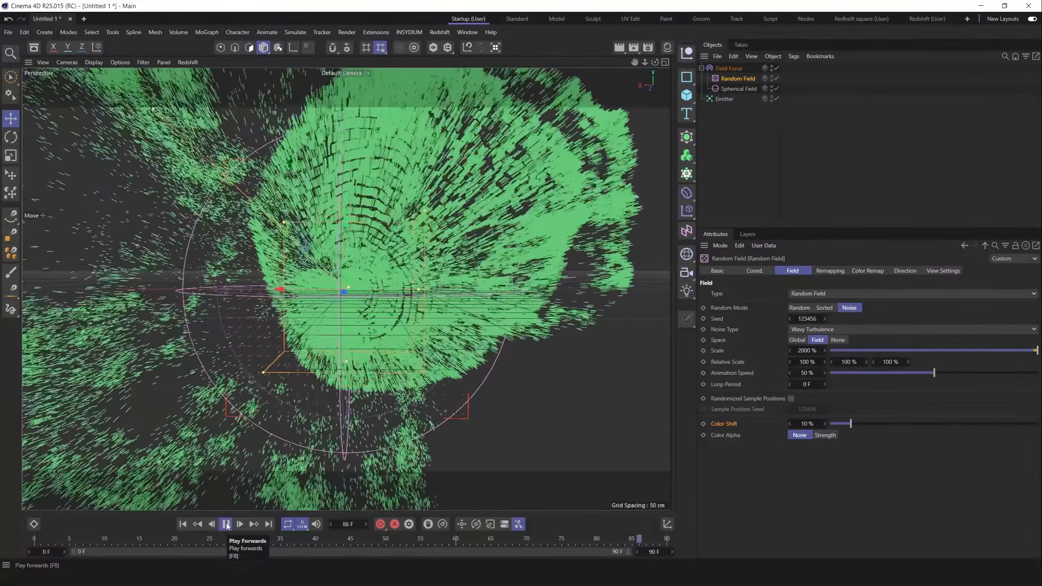
{"action": "left_click", "coordinate": [225, 524]}
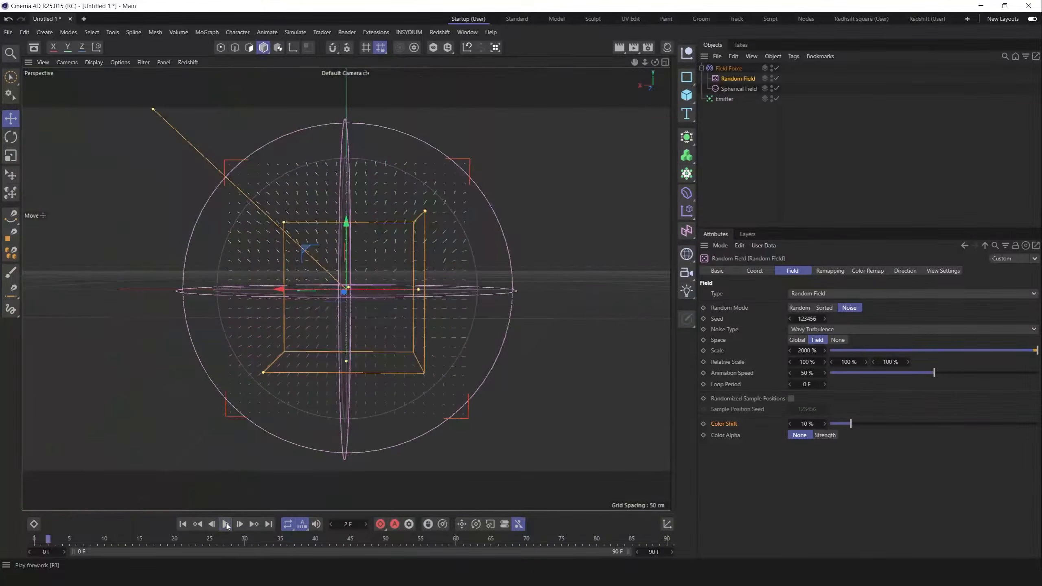
Test the Spherical Field at a size of about 333 cm, shrink it to about 106 cm during playback and return to the first frame
{"action": "left_click", "coordinate": [738, 89]}
{"action": "left_click_drag", "start_coordinate": [216, 290], "coordinate": [274, 289]}
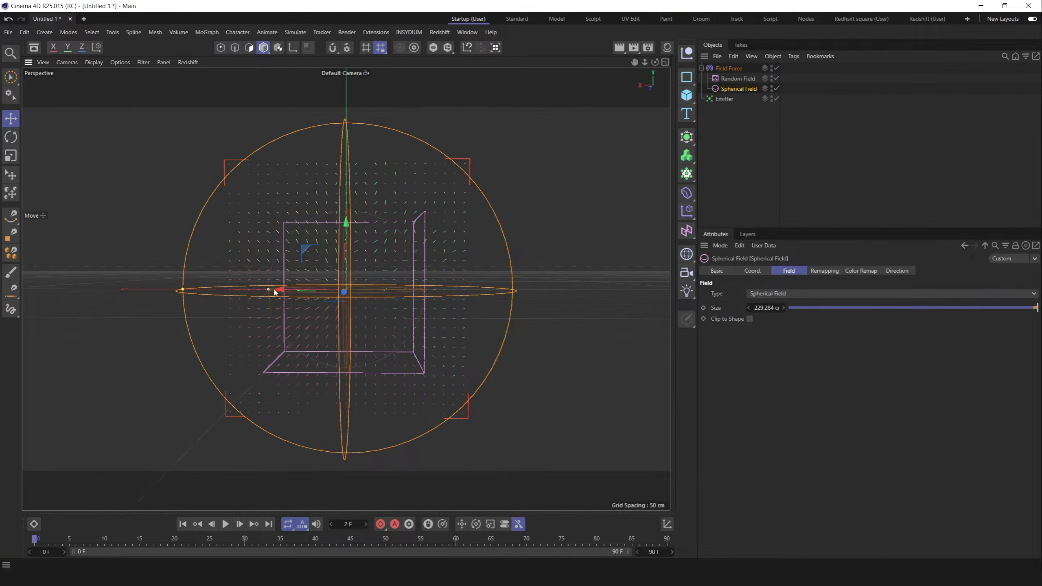
{"action": "left_click_drag", "start_coordinate": [183, 290], "coordinate": [109, 289]}
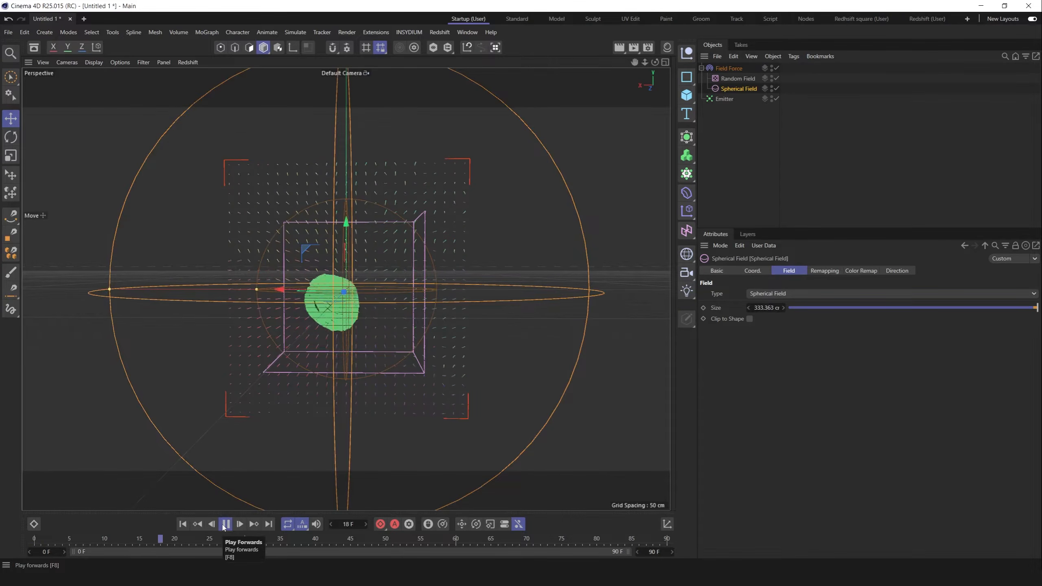
{"action": "left_click_drag", "start_coordinate": [107, 291], "coordinate": [270, 289]}
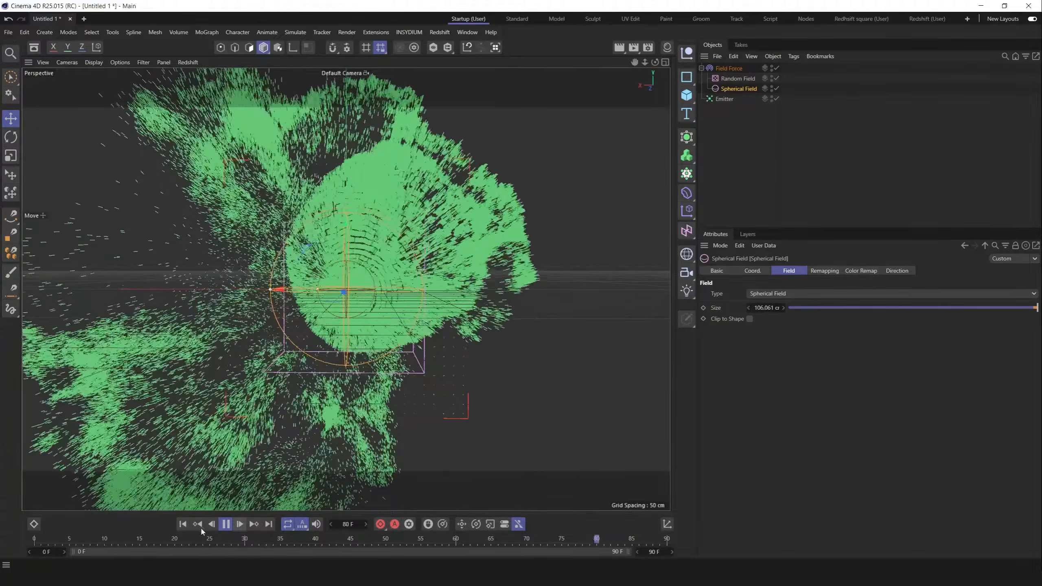
{"action": "left_click", "coordinate": [226, 524]}
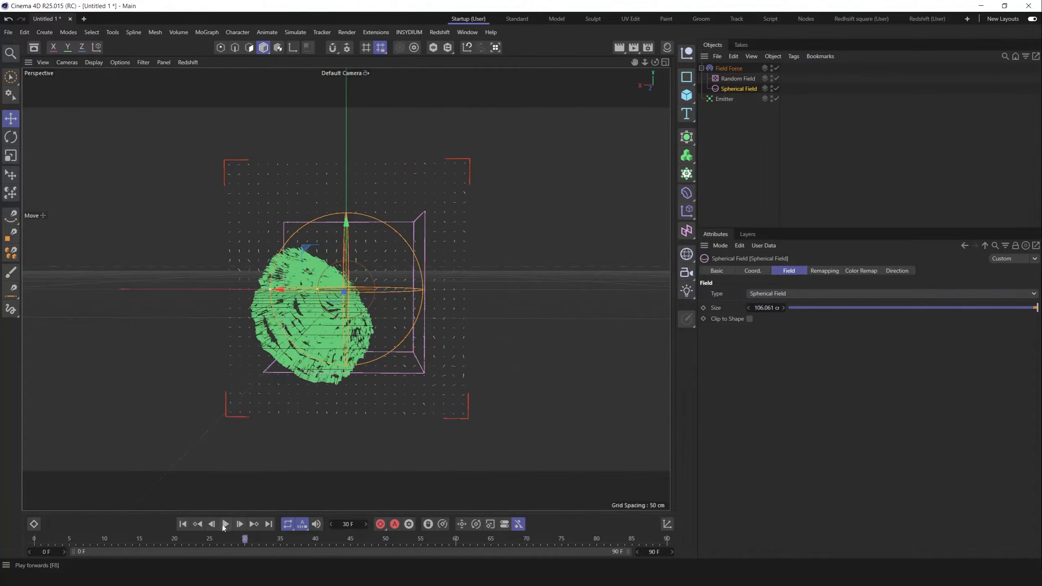
{"action": "left_click", "coordinate": [183, 524]}
Review the emitter's size and particle settings and extend the timeline to 300 frames
{"action": "left_click", "coordinate": [725, 98]}
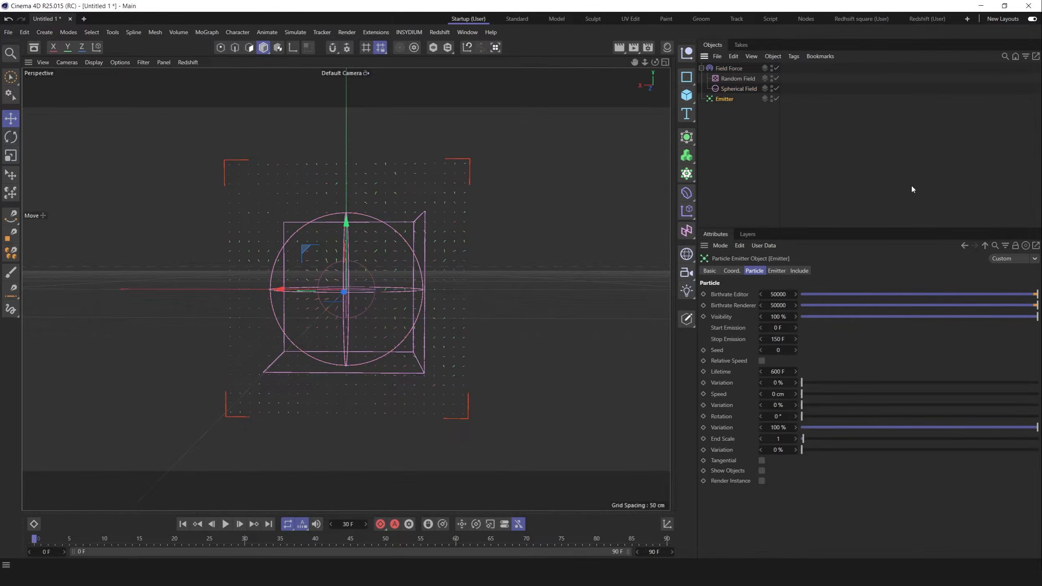
{"action": "left_click", "coordinate": [776, 270]}
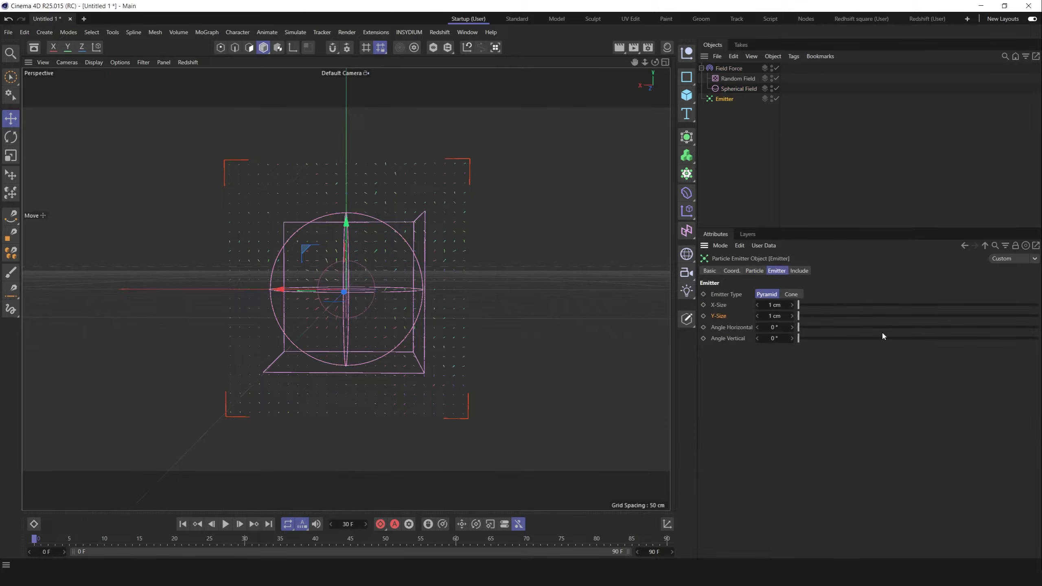
{"action": "left_click", "coordinate": [754, 271]}
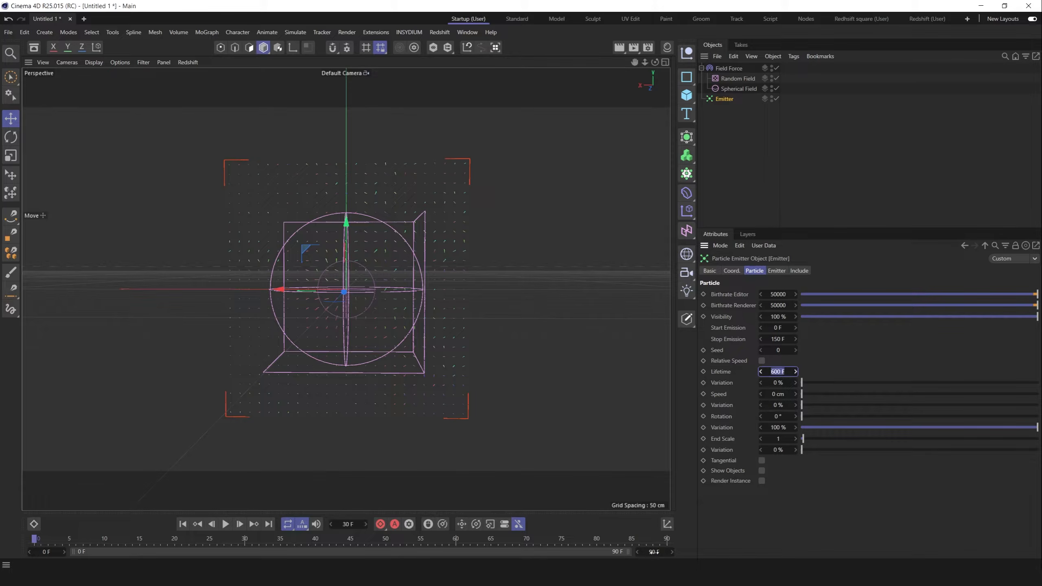
{"action": "left_click_drag", "start_coordinate": [655, 552], "coordinate": [736, 542]}
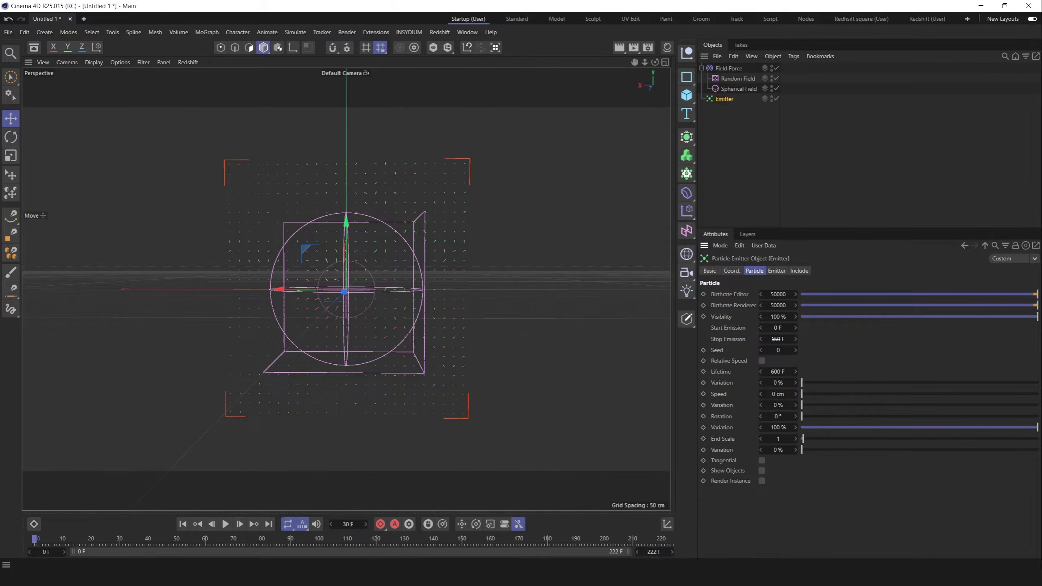
{"action": "left_click_drag", "start_coordinate": [656, 551], "coordinate": [771, 452]}
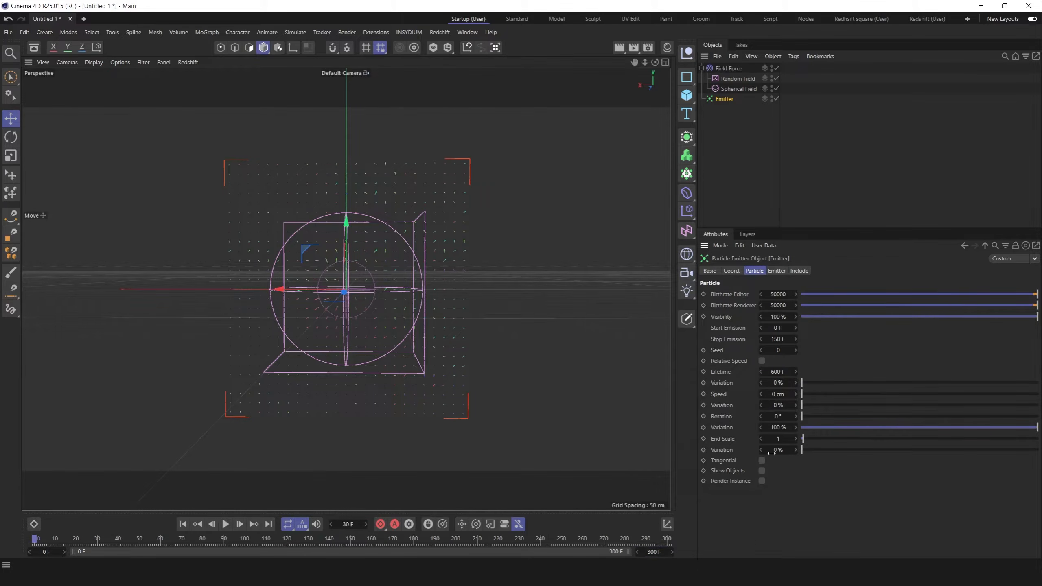
Set the emitter's particle lifetime to 250 F and its stop emission to 50 F, and play the animation
{"action": "left_click", "coordinate": [777, 371]}
{"action": "left_click", "coordinate": [779, 338]}
{"action": "type", "text": "50"}
{"action": "key", "text": "Return"}
{"action": "left_click", "coordinate": [225, 525]}
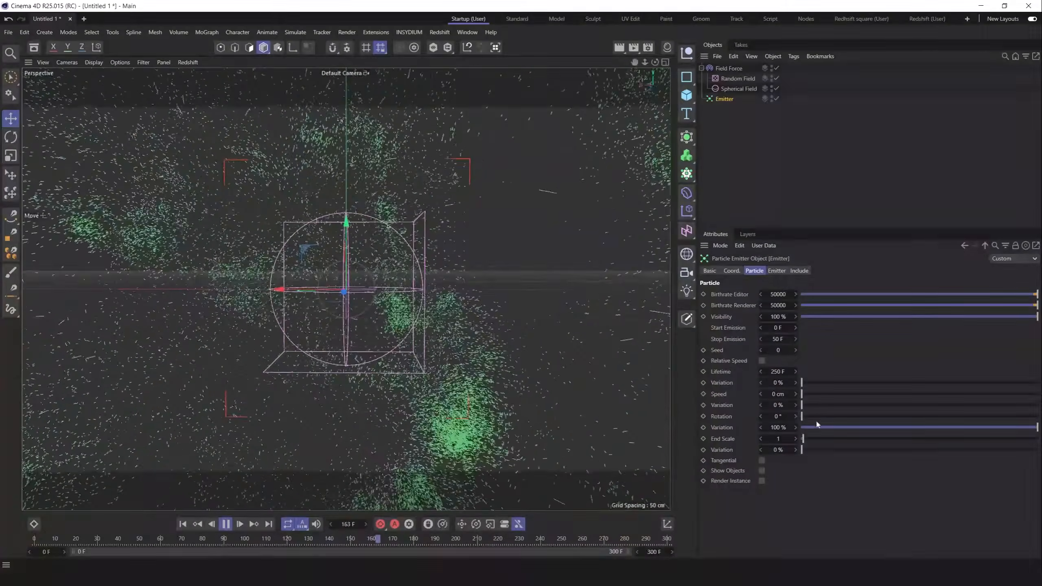
Set the emitter's lifetime variation to 50%, check the playback and return to the first frame
{"action": "left_click", "coordinate": [778, 382]}
{"action": "type", "text": "50"}
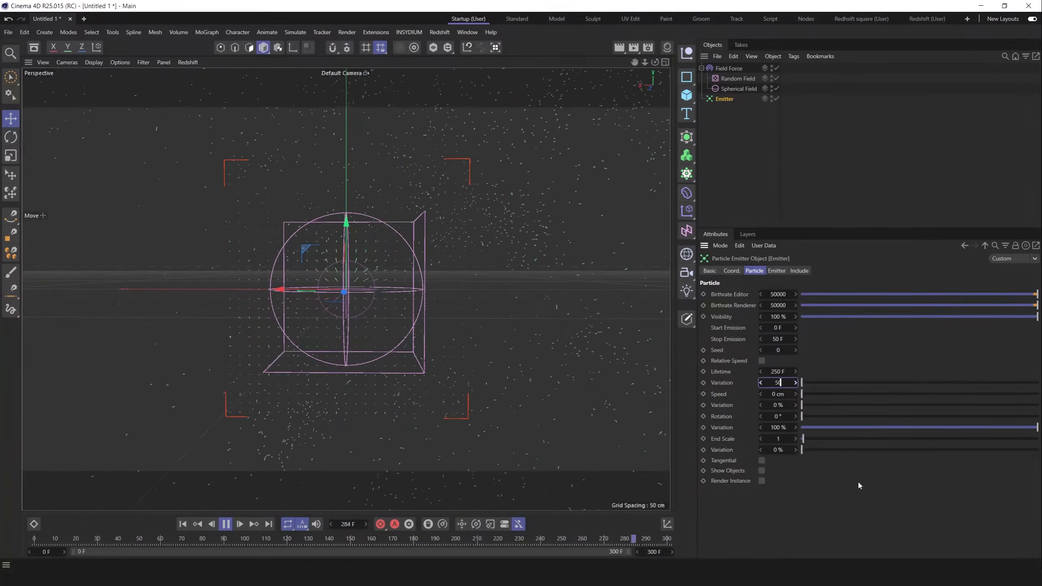
{"action": "key", "text": "Return"}
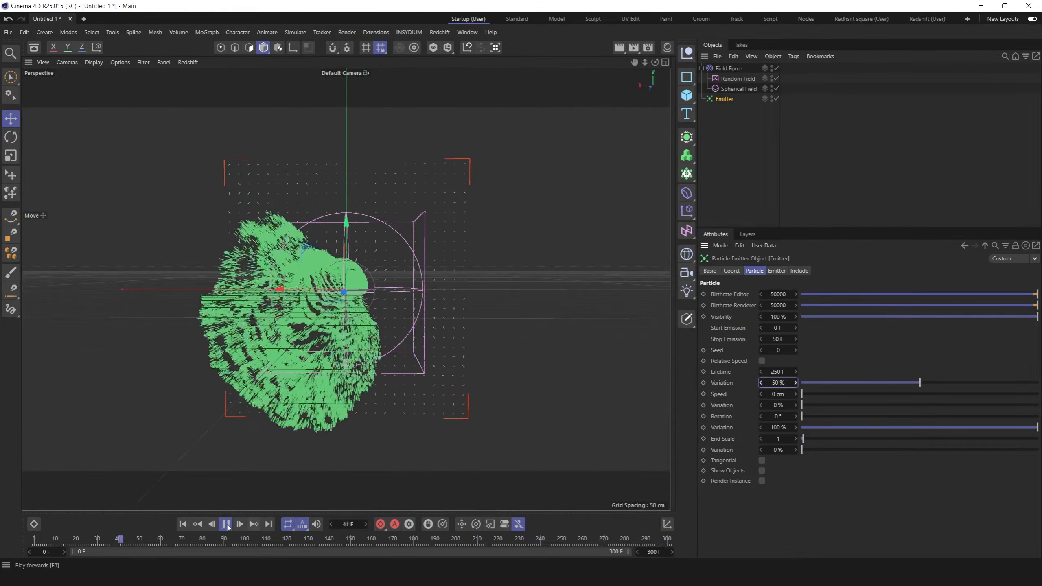
{"action": "left_click", "coordinate": [225, 525]}
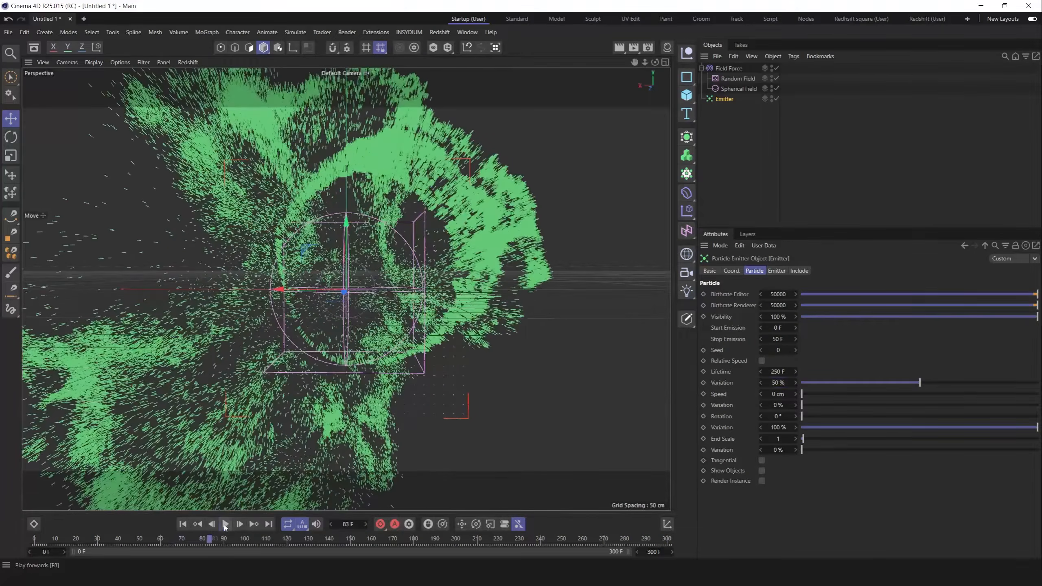
{"action": "left_click", "coordinate": [183, 524]}
Set the Field Force's strength to 10 and play the animation
{"action": "left_click", "coordinate": [734, 68]}
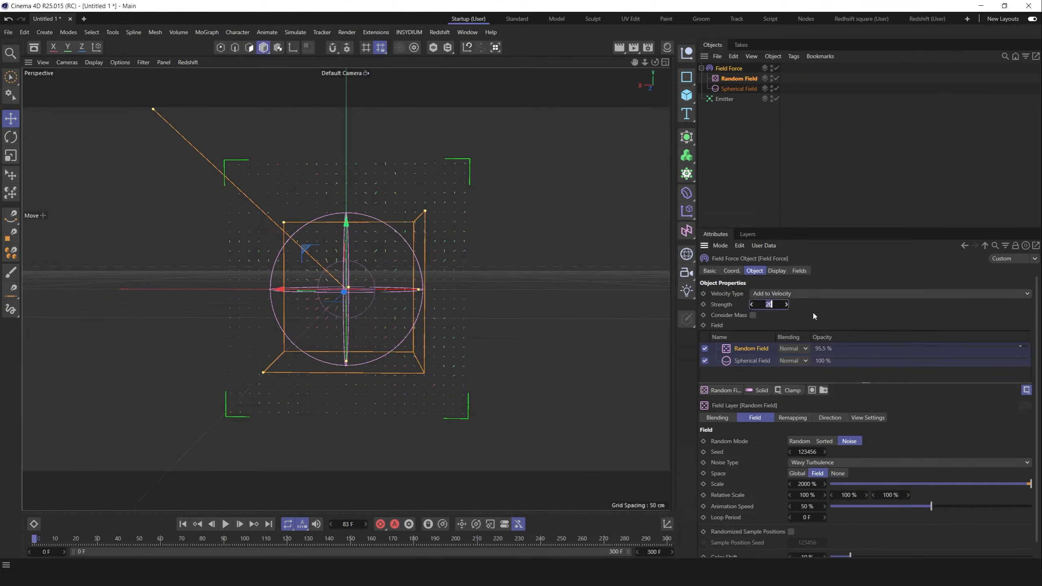
{"action": "type", "text": "10"}
{"action": "key", "text": "Return"}
{"action": "left_click", "coordinate": [227, 527]}
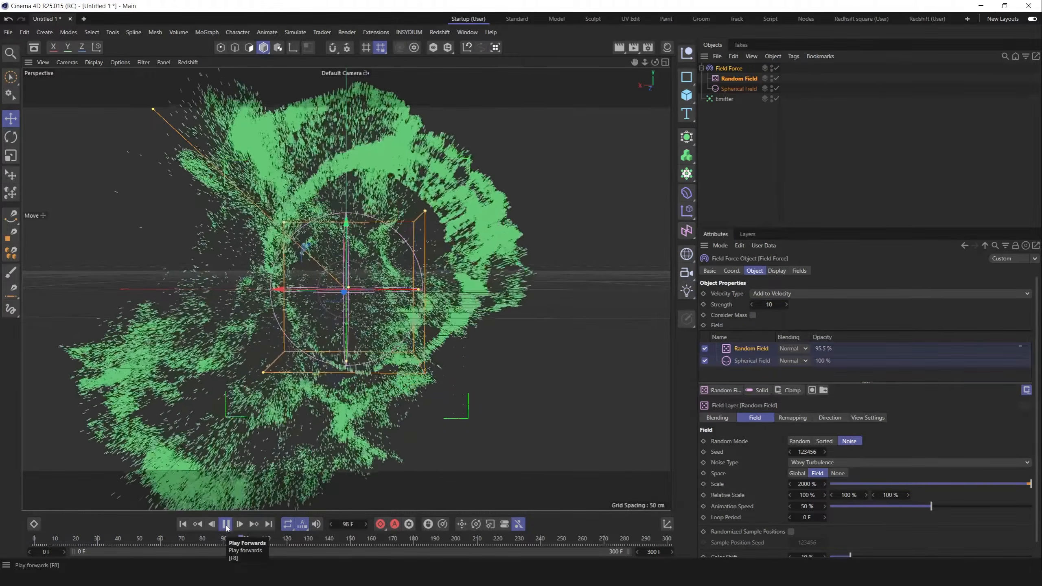
{"action": "left_click", "coordinate": [197, 526]}
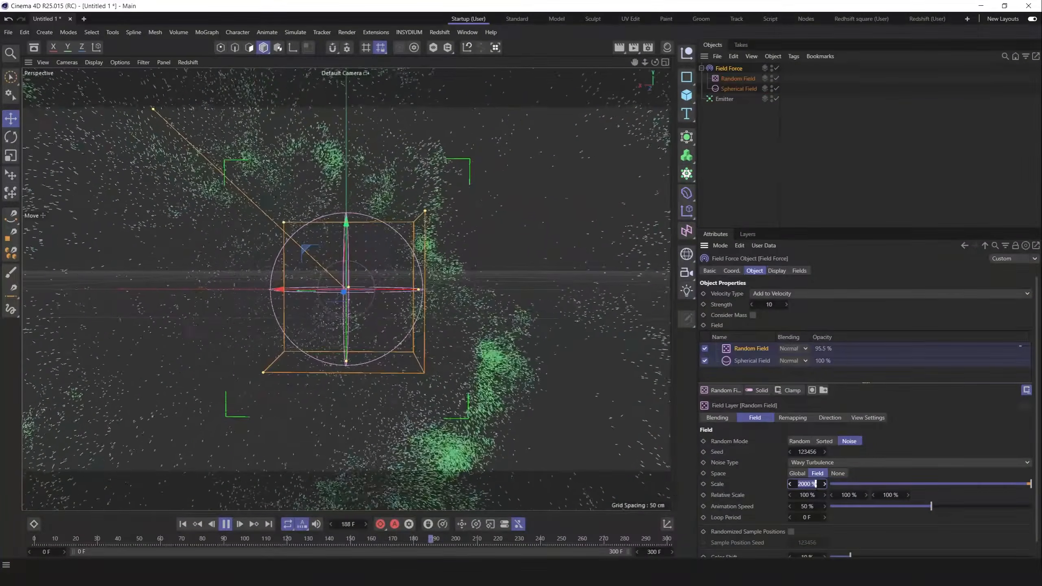
Set the Random Field layer's noise scale to 800% during playback
{"action": "double_click", "coordinate": [814, 484]}
{"action": "type", "text": "800"}
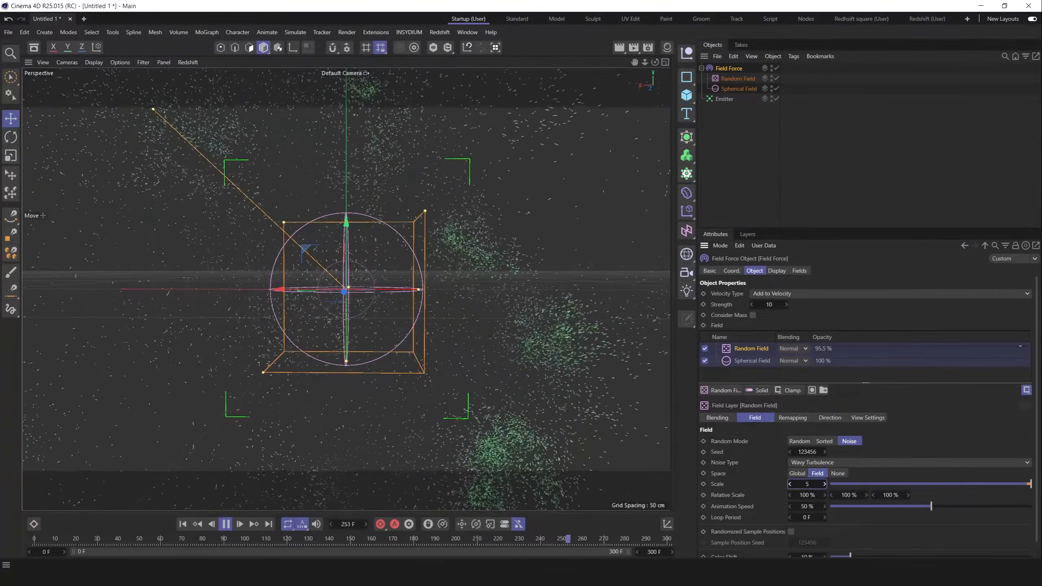
{"action": "key", "text": "Return"}
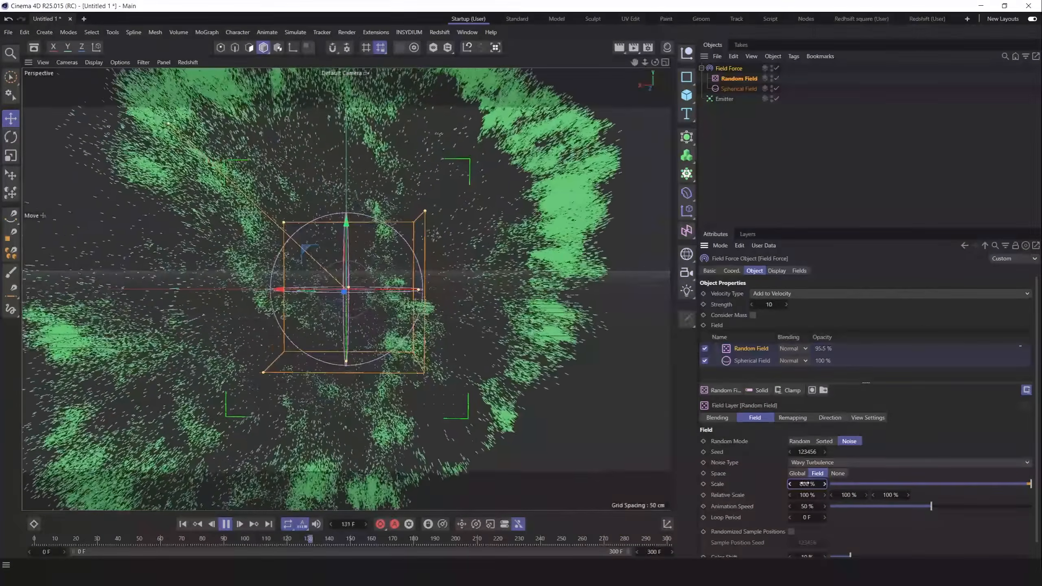
Set the Random Field layer's noise scale to 2000% while the animation plays
{"action": "left_click_drag", "start_coordinate": [795, 483], "coordinate": [823, 496]}
{"action": "type", "text": "2000"}
{"action": "key", "text": "Return"}
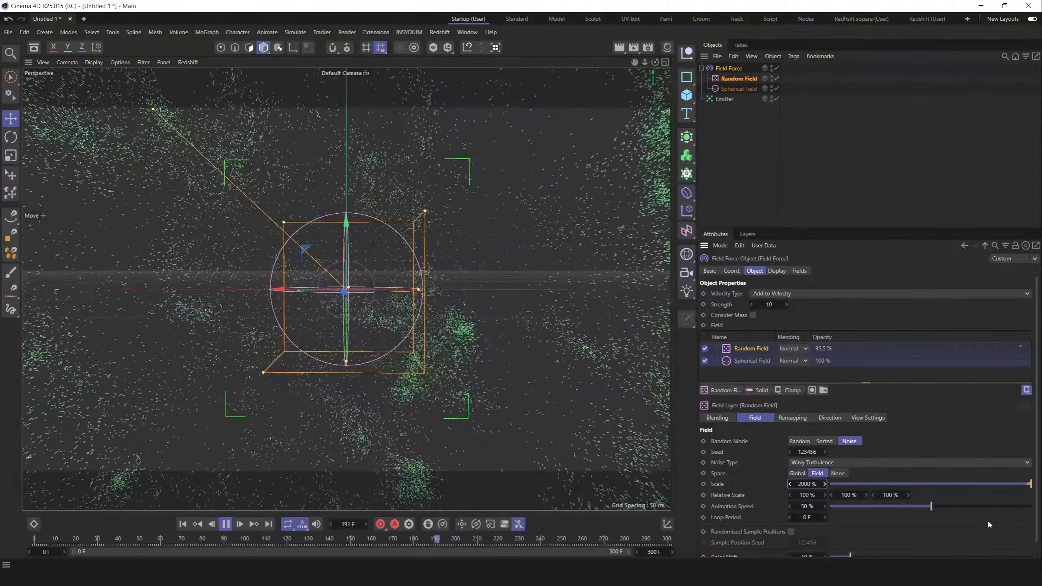
Lower the Random Field layer's animation speed to 28% and restart the playback from the first frame
{"action": "scroll", "coordinate": [747, 507], "scroll_direction": "down", "scroll_amount": 1}
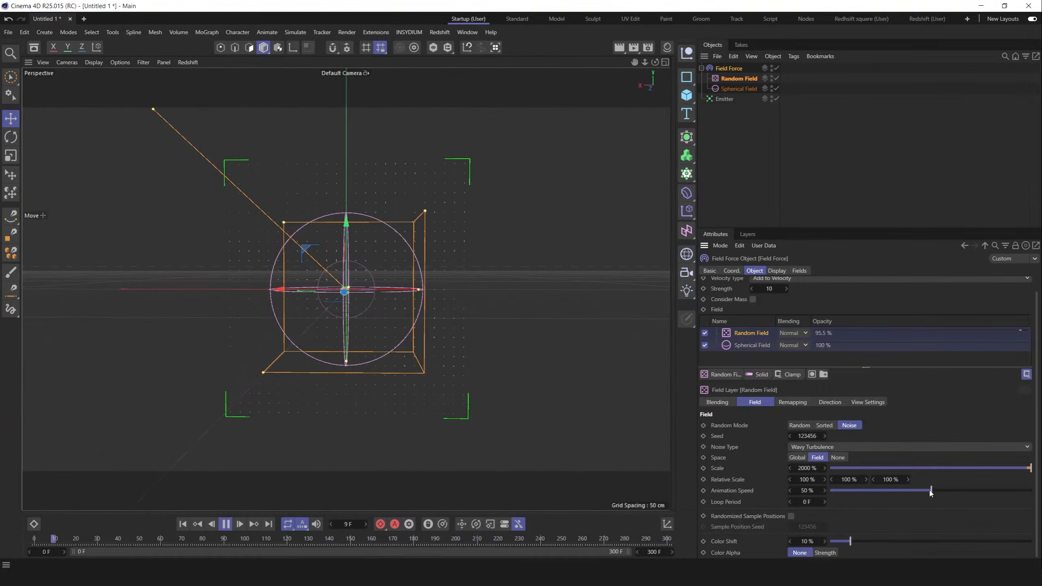
{"action": "left_click_drag", "start_coordinate": [930, 491], "coordinate": [896, 492]}
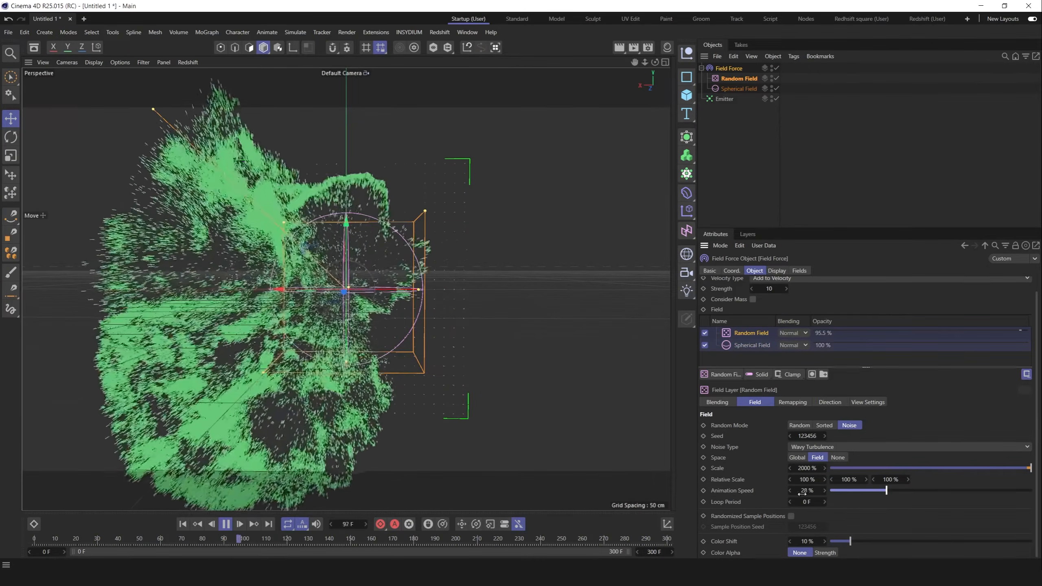
{"action": "left_click", "coordinate": [183, 525]}
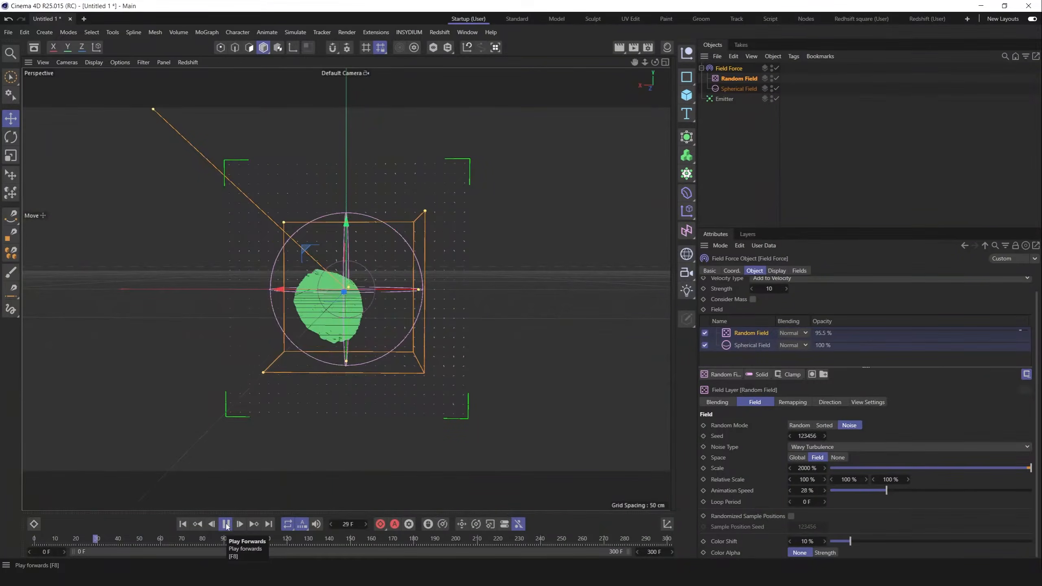
Set the Random Field layer's animation speed to 100% and replay the animation from the first frame
{"action": "left_click", "coordinate": [226, 525]}
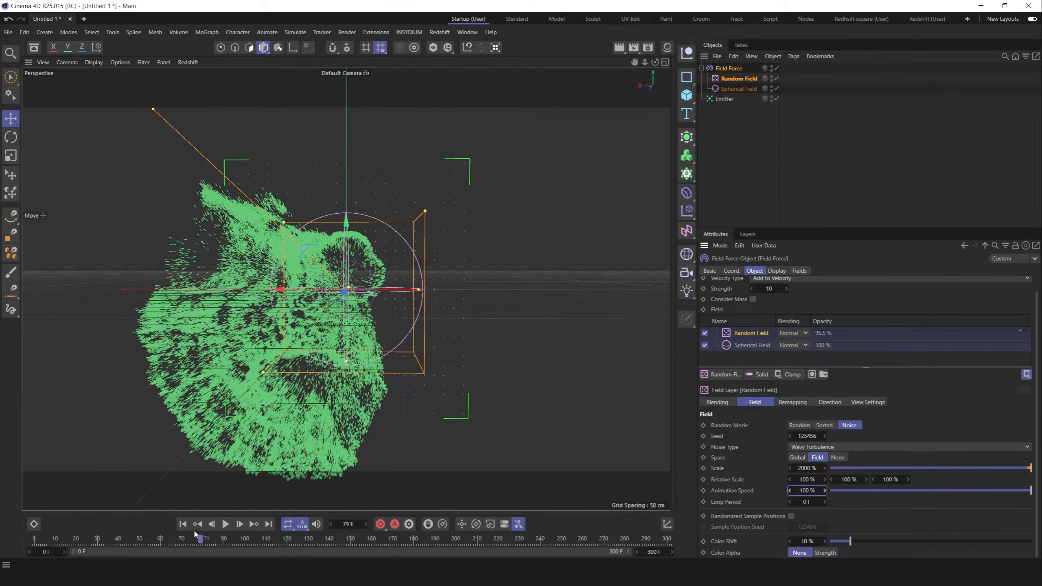
{"action": "left_click", "coordinate": [183, 524]}
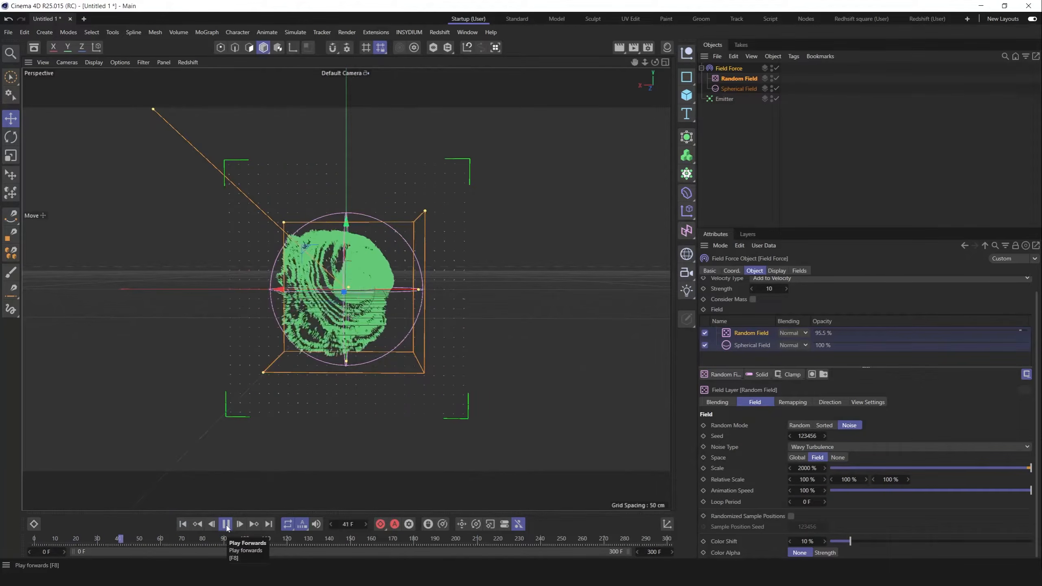
{"action": "left_click", "coordinate": [227, 527]}
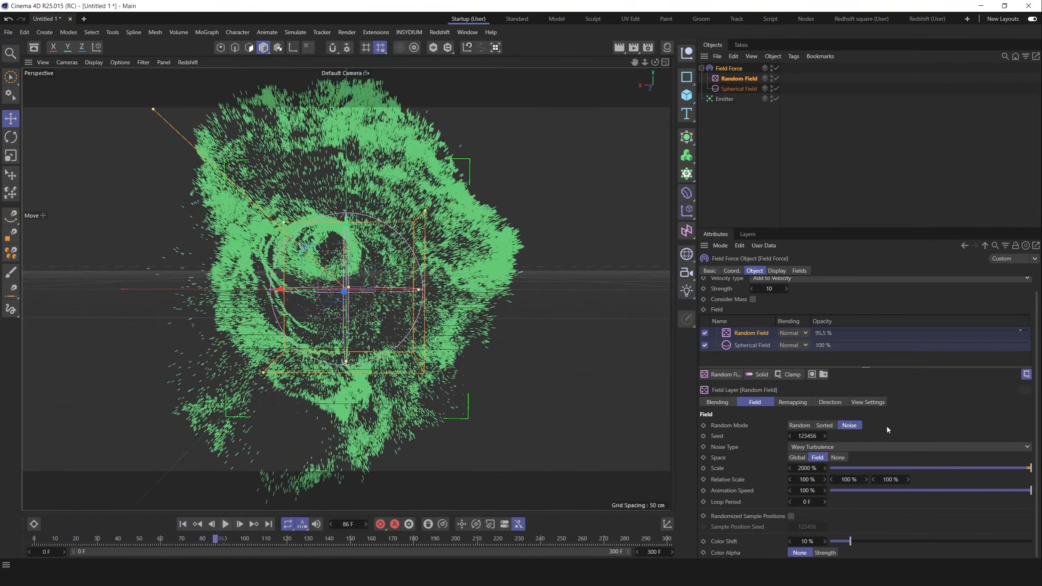
Set the Random Field layer's animation speed to 20% and replay the animation from the first frame
{"action": "key", "text": "Return"}
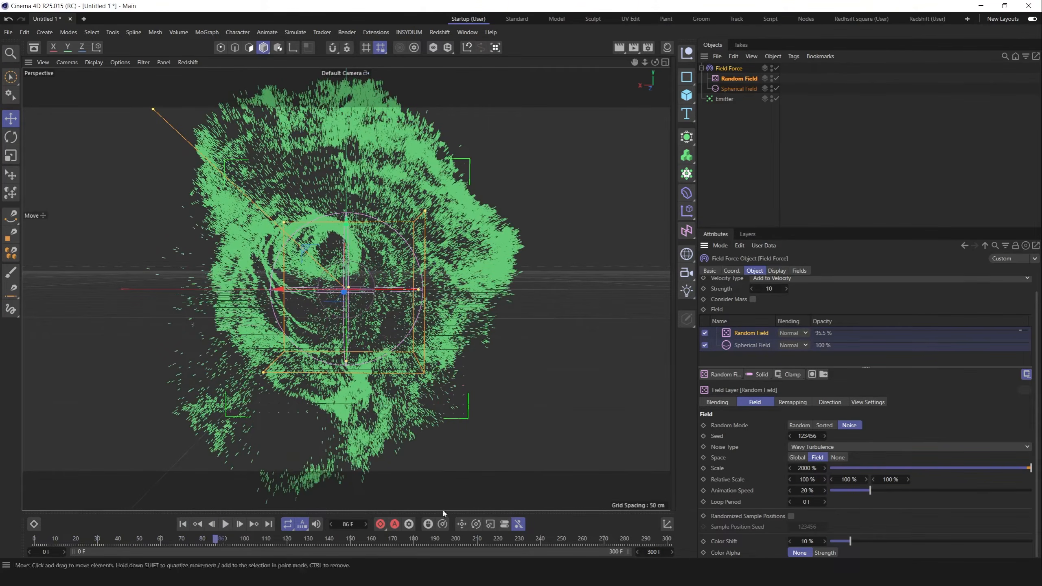
{"action": "left_click", "coordinate": [195, 525]}
{"action": "left_click", "coordinate": [225, 524]}
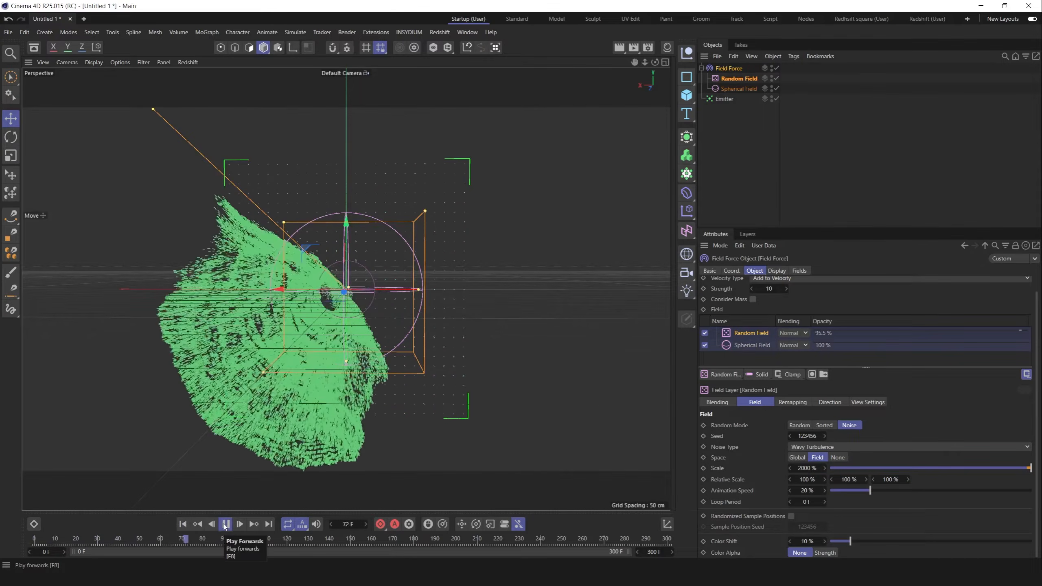
{"action": "left_click", "coordinate": [225, 525]}
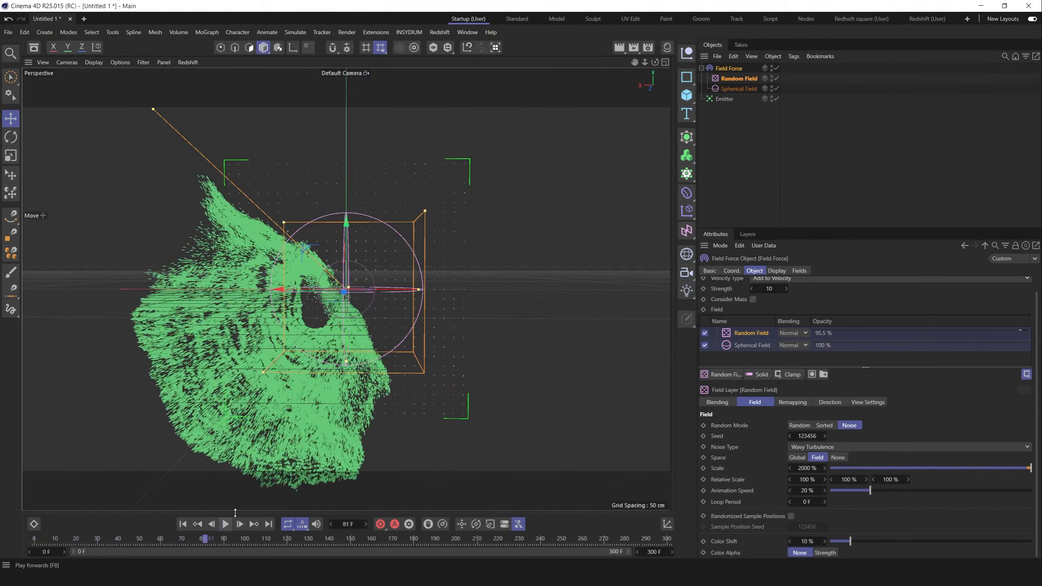
Return to the first frame and set the Random Field layer's animation speed to 50%
{"action": "left_click", "coordinate": [183, 524]}
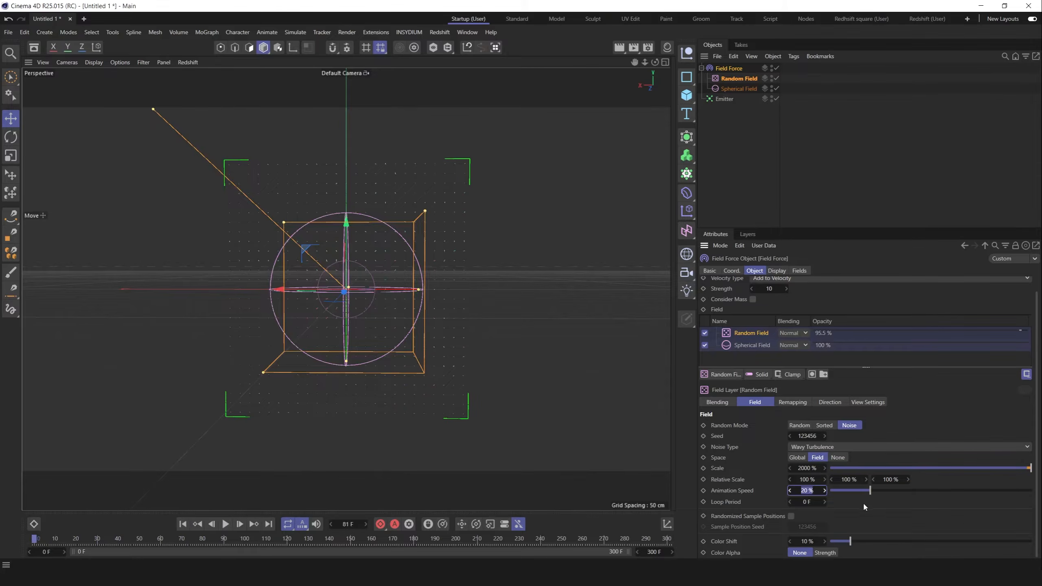
{"action": "type", "text": "50"}
{"action": "key", "text": "Return"}
Raise the inner offset in the Random Field layer's remapping to 58% and play the animation
{"action": "left_click", "coordinate": [792, 402]}
{"action": "scroll", "coordinate": [734, 504], "scroll_direction": "down", "scroll_amount": 2}
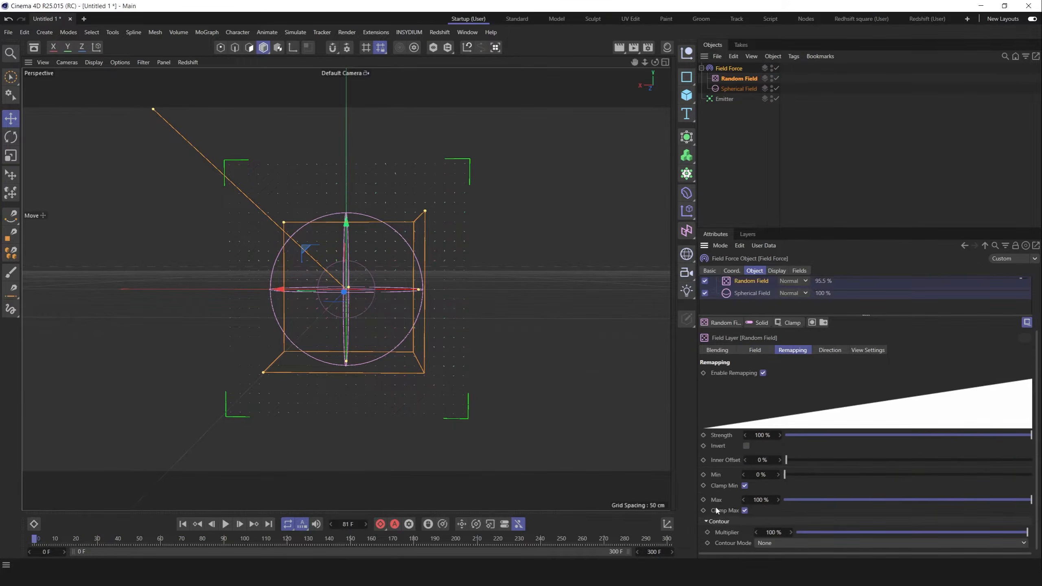
{"action": "left_click_drag", "start_coordinate": [796, 461], "coordinate": [929, 460]}
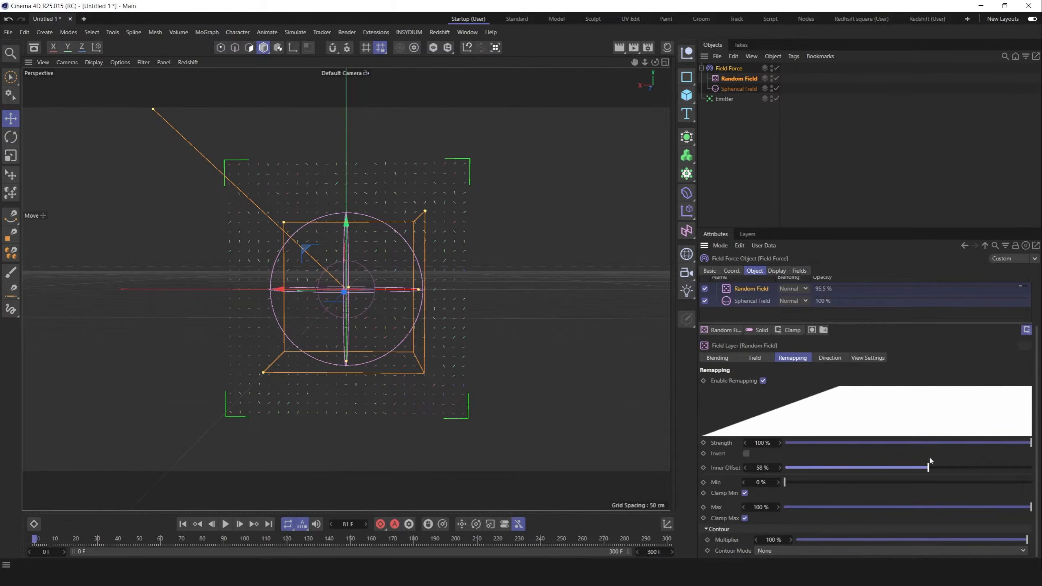
{"action": "left_click", "coordinate": [229, 526]}
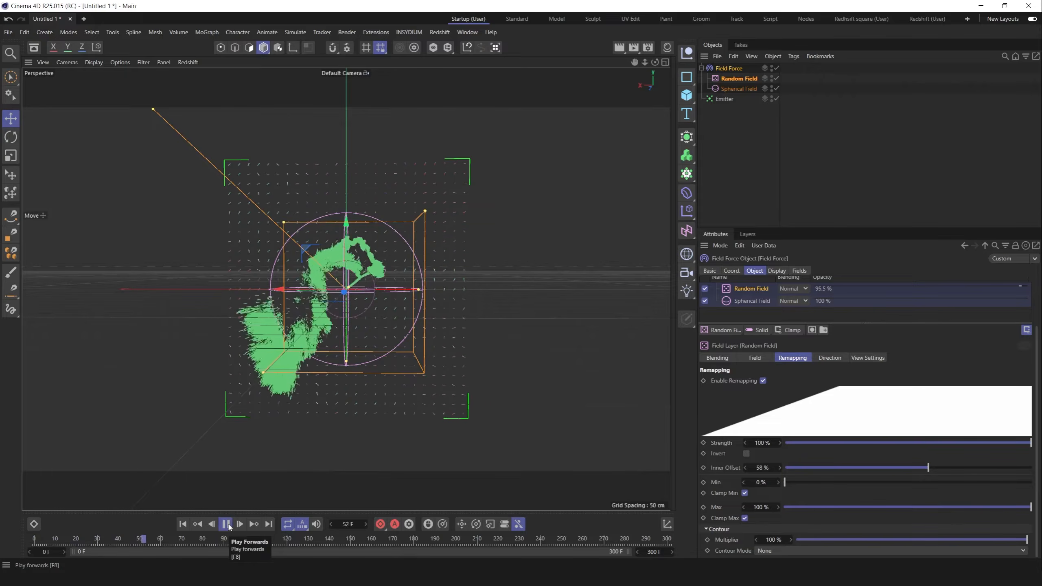
Set the Random Field layer's remapping inner offset to 20%, replay the animation and return to the first frame
{"action": "left_click_drag", "start_coordinate": [927, 467], "coordinate": [832, 467]}
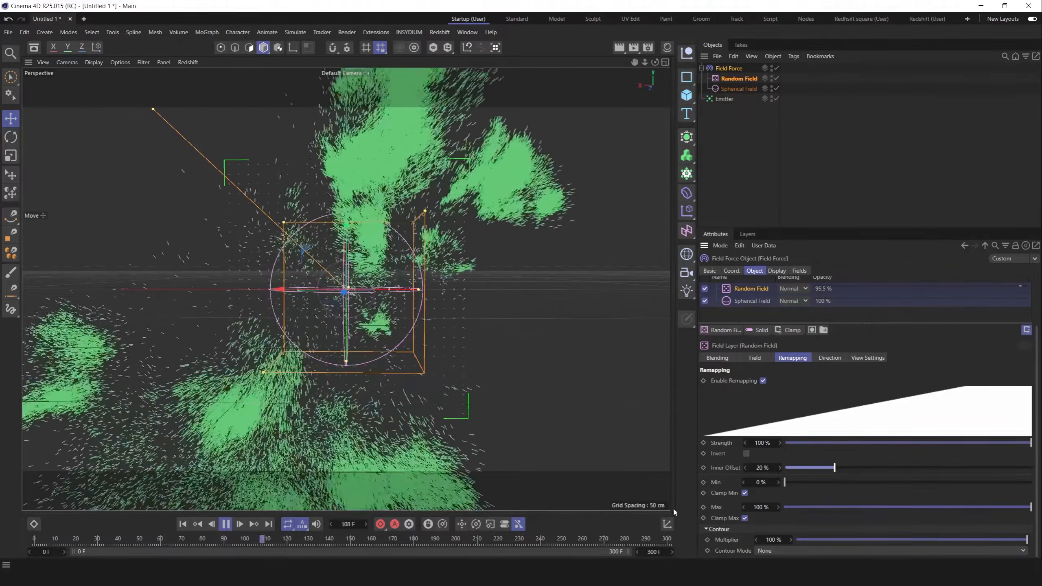
{"action": "left_click", "coordinate": [183, 525]}
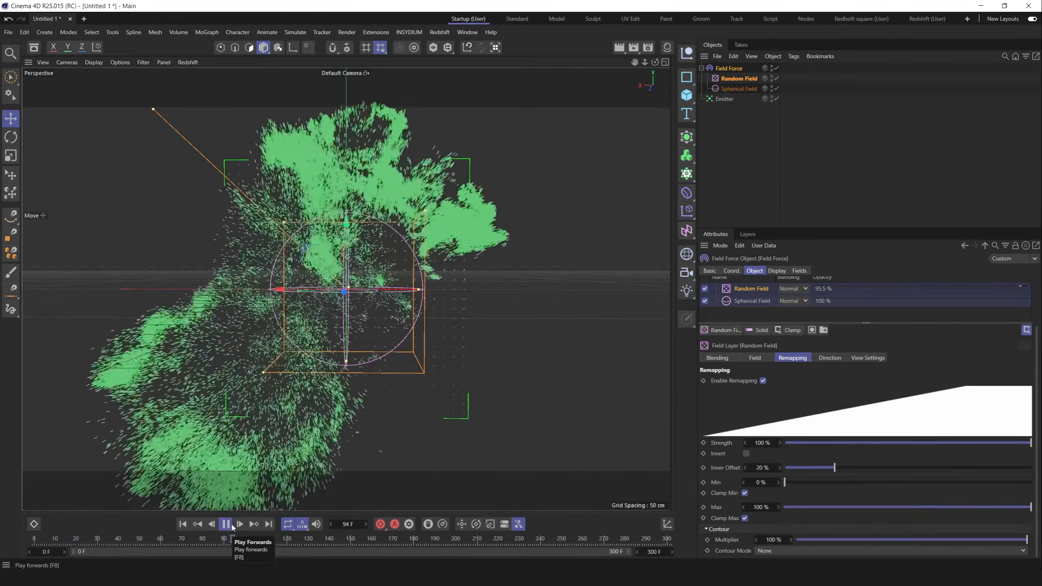
{"action": "left_click", "coordinate": [183, 524]}
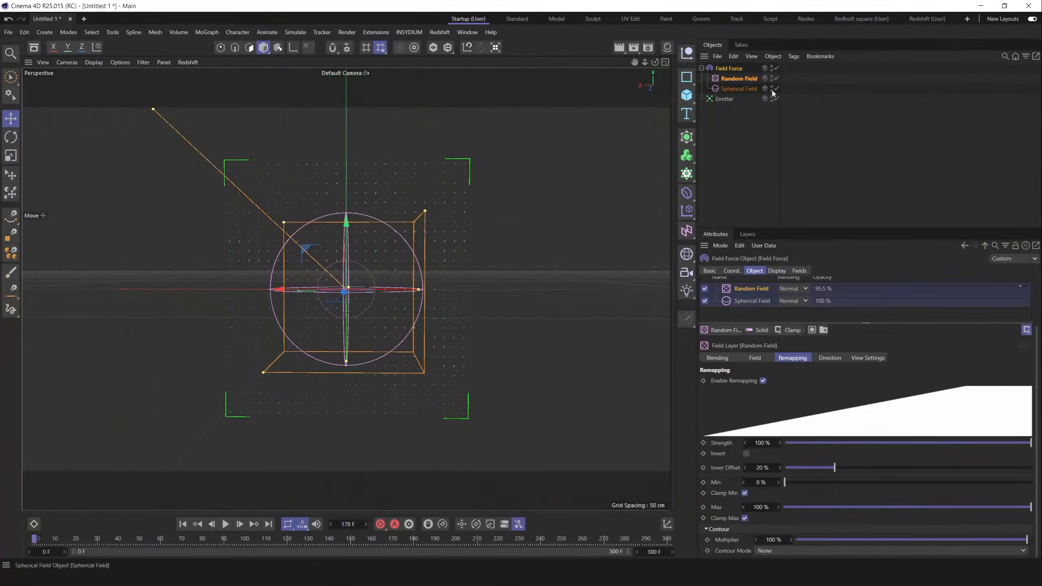
Duplicate the Field Force with its fields, naming the copy Field Force_ABS and the original Field Force_Vel
{"action": "left_click_drag", "start_coordinate": [727, 67], "coordinate": [738, 153], "text": "ctrl"}
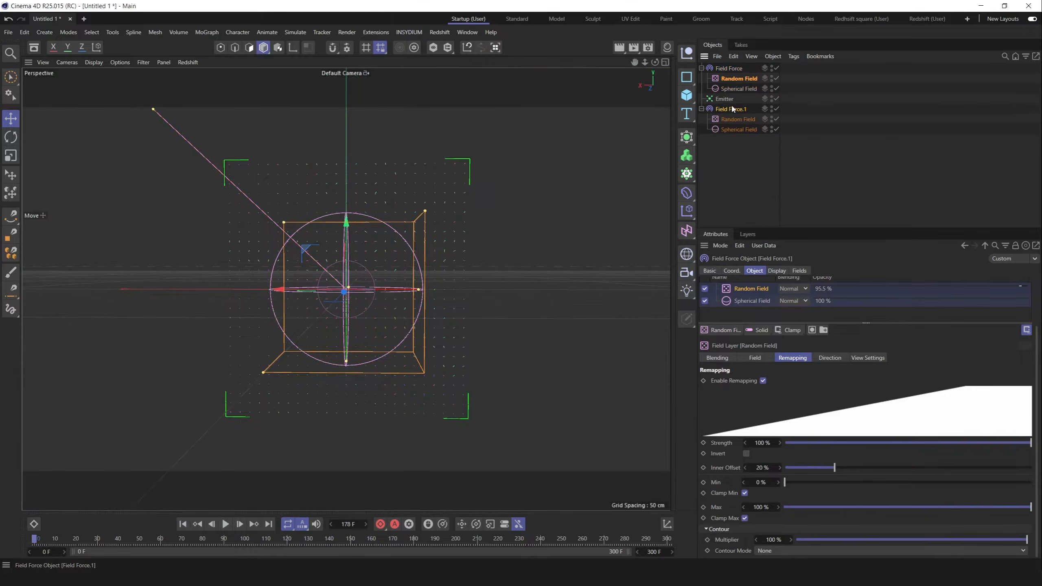
{"action": "double_click", "coordinate": [731, 108]}
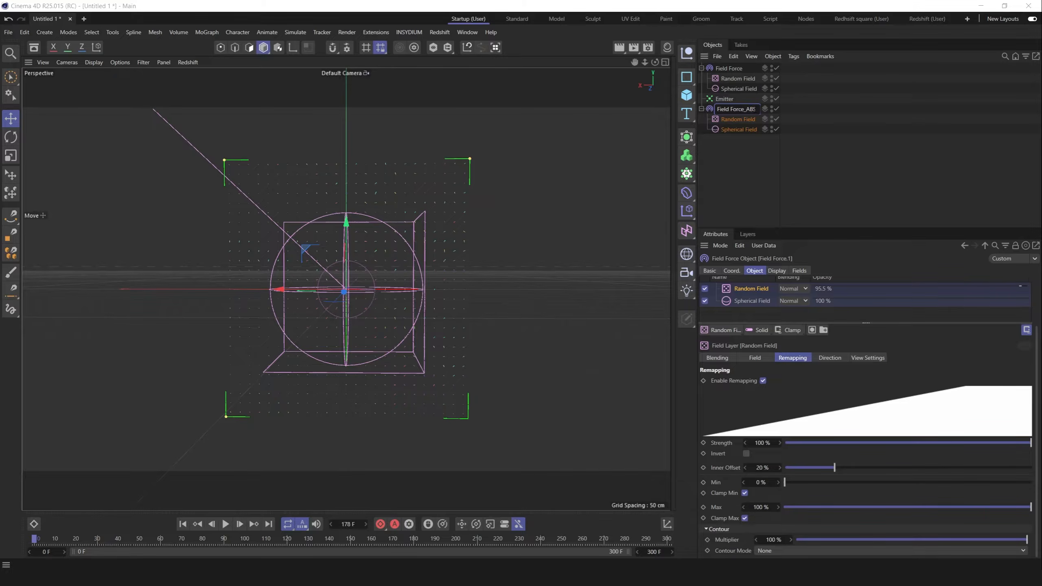
{"action": "double_click", "coordinate": [732, 68]}
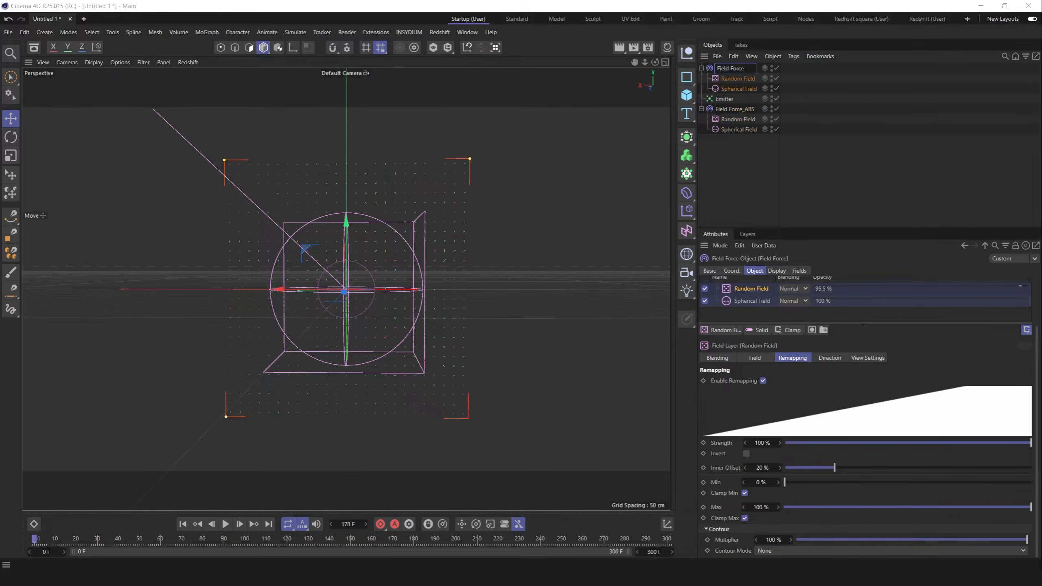
{"action": "type", "text": "_Vel"}
{"action": "key", "text": "Return"}
Set Field Force_ABS's velocity type to Set Absolute Velocity and its strength to 20
{"action": "left_click", "coordinate": [732, 109]}
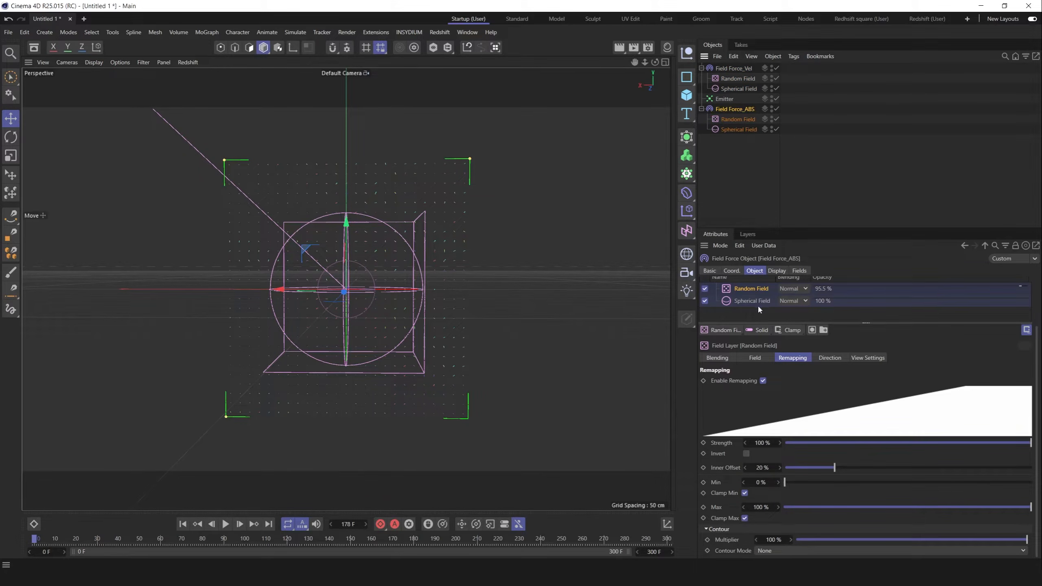
{"action": "left_click", "coordinate": [777, 330]}
{"action": "scroll", "coordinate": [861, 325], "scroll_direction": "up", "scroll_amount": 3}
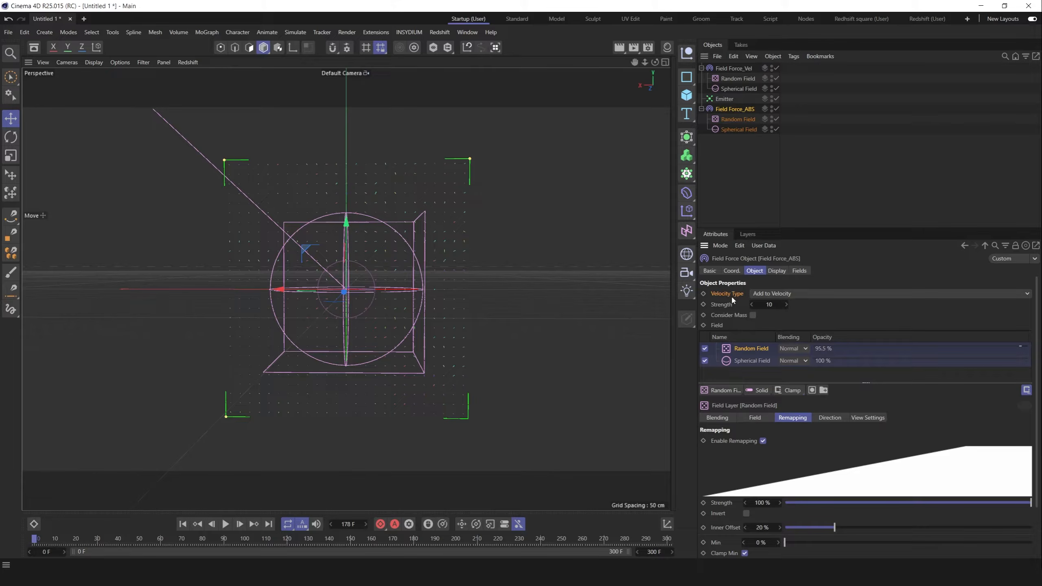
{"action": "left_click", "coordinate": [780, 293]}
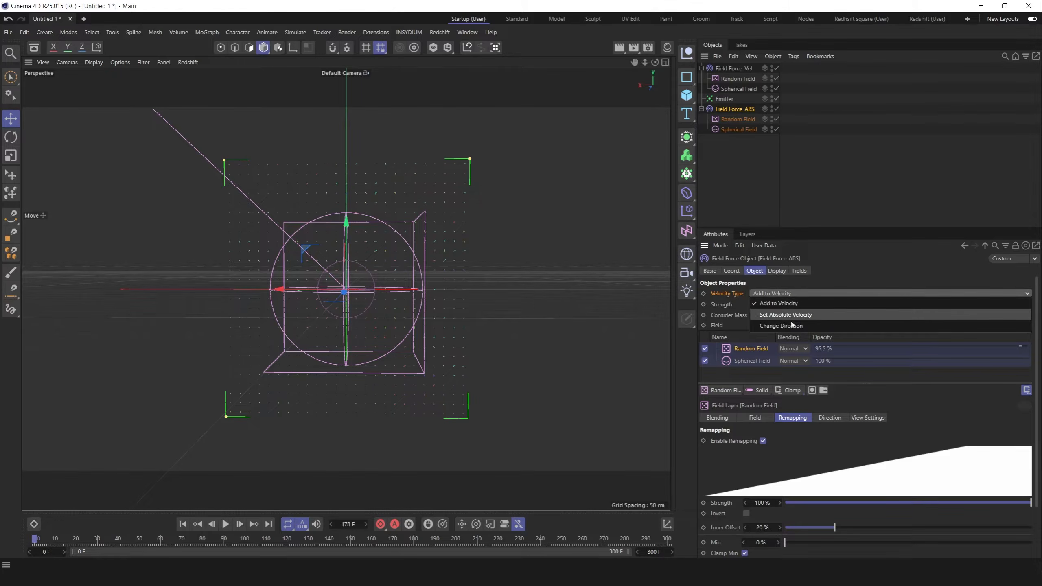
{"action": "left_click", "coordinate": [789, 315]}
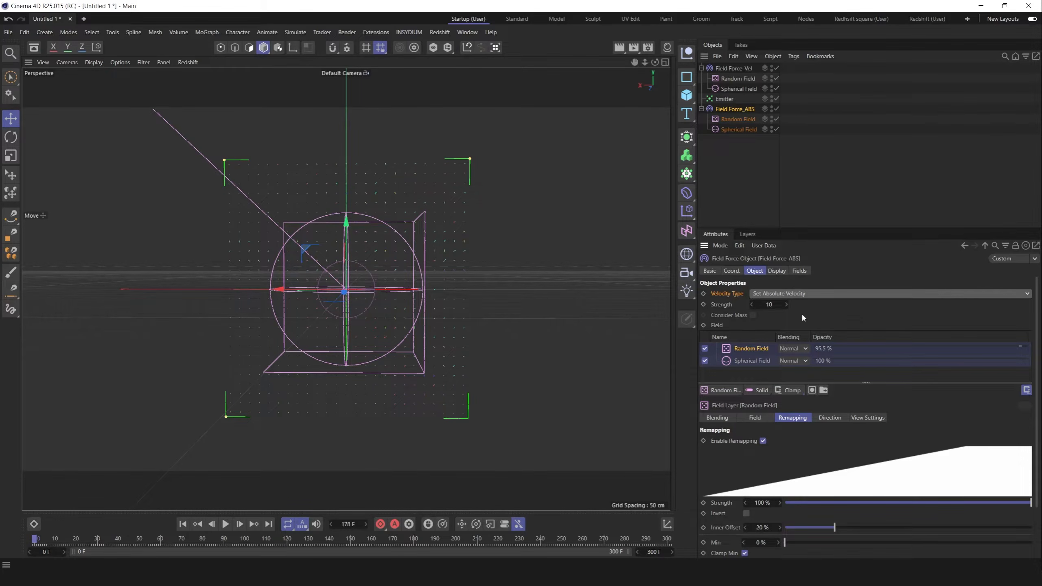
{"action": "left_click", "coordinate": [769, 305]}
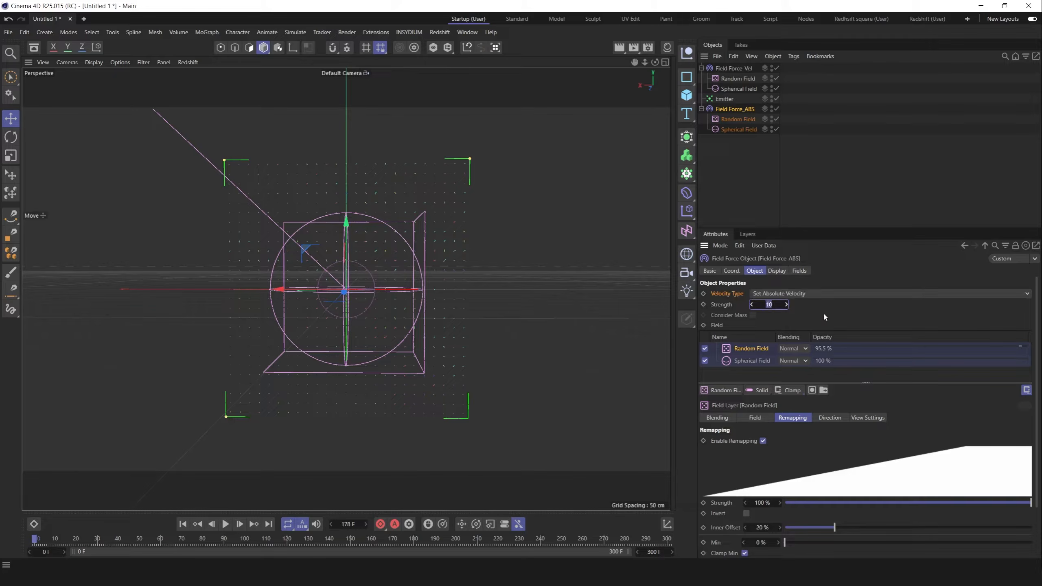
{"action": "type", "text": "20"}
Show the Fields settings of Field Force_ABS, check the animation playback and return to the first frame
{"action": "left_click", "coordinate": [799, 271]}
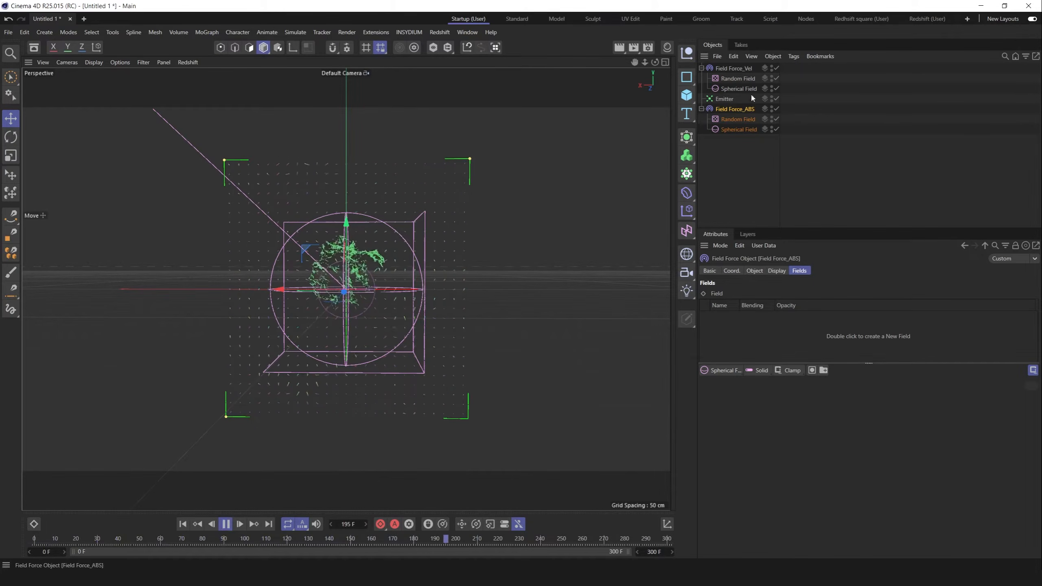
{"action": "left_click", "coordinate": [226, 524]}
{"action": "left_click", "coordinate": [182, 523]}
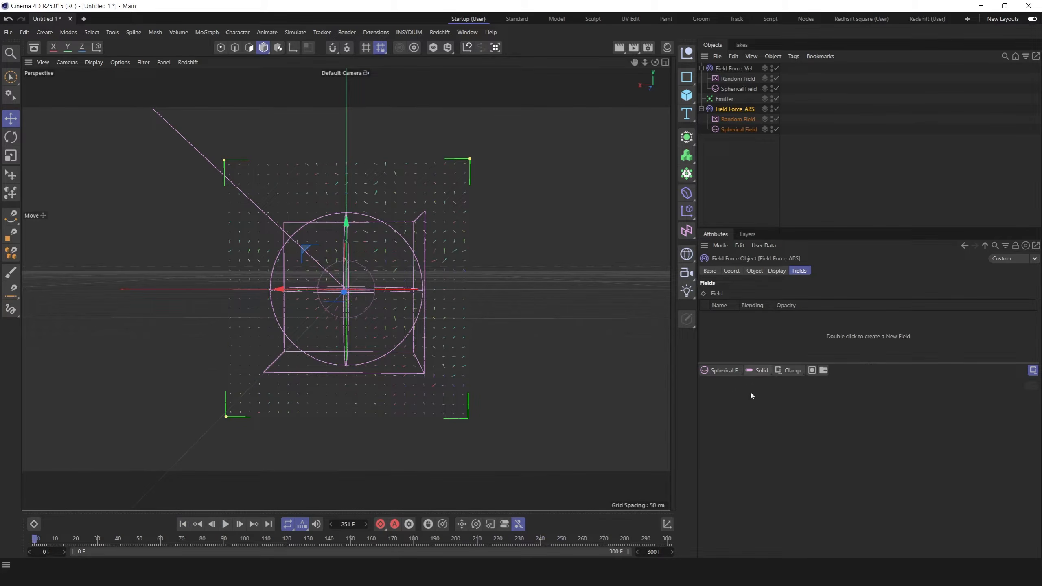
Add a Spherical Field to the Fields settings of Field Force_ABS and rename it Rrstrict
{"action": "left_click", "coordinate": [723, 371]}
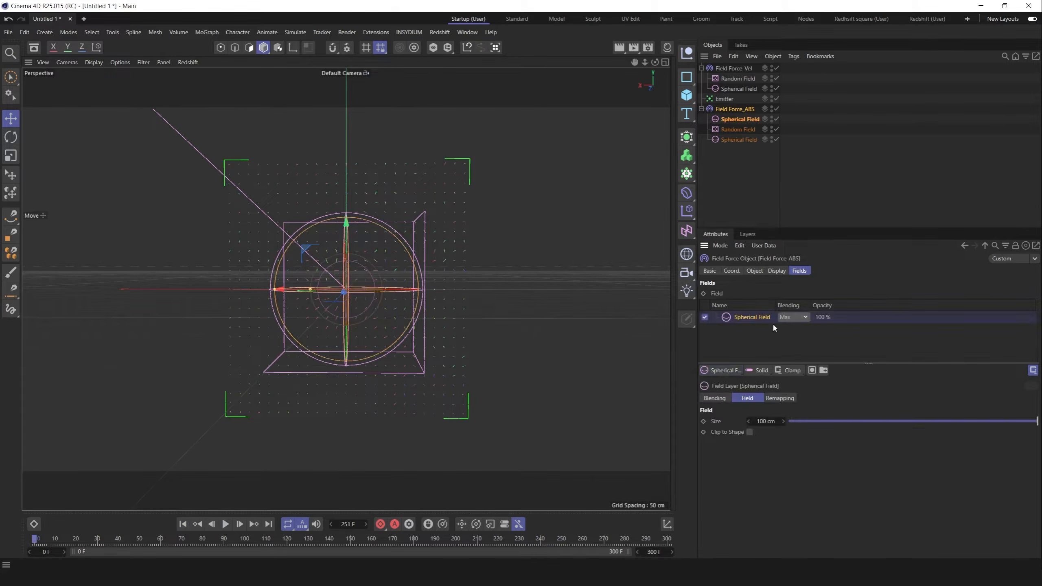
{"action": "left_click", "coordinate": [729, 119]}
{"action": "double_click", "coordinate": [738, 119]}
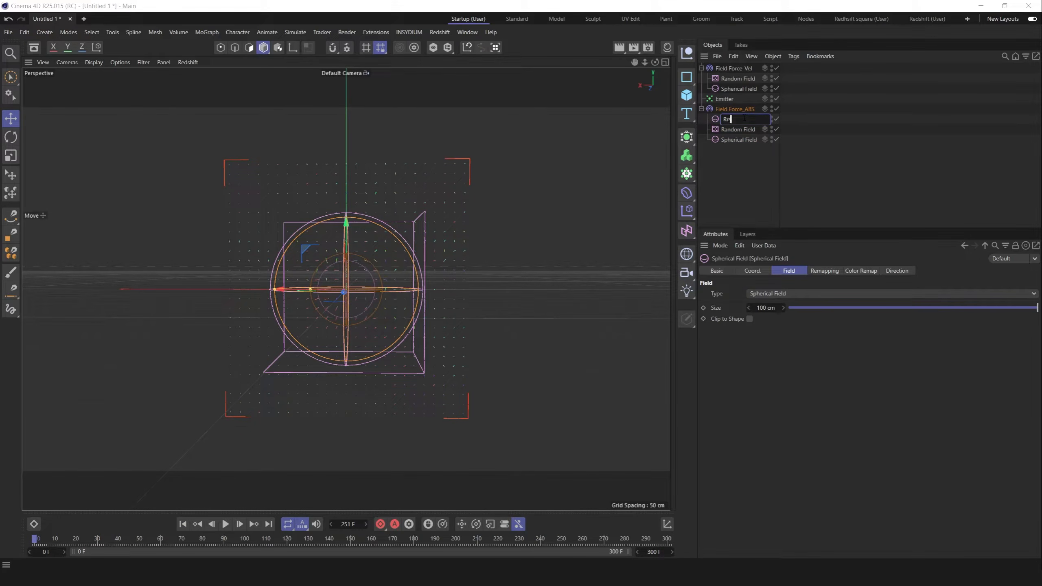
{"action": "key", "text": "Return"}
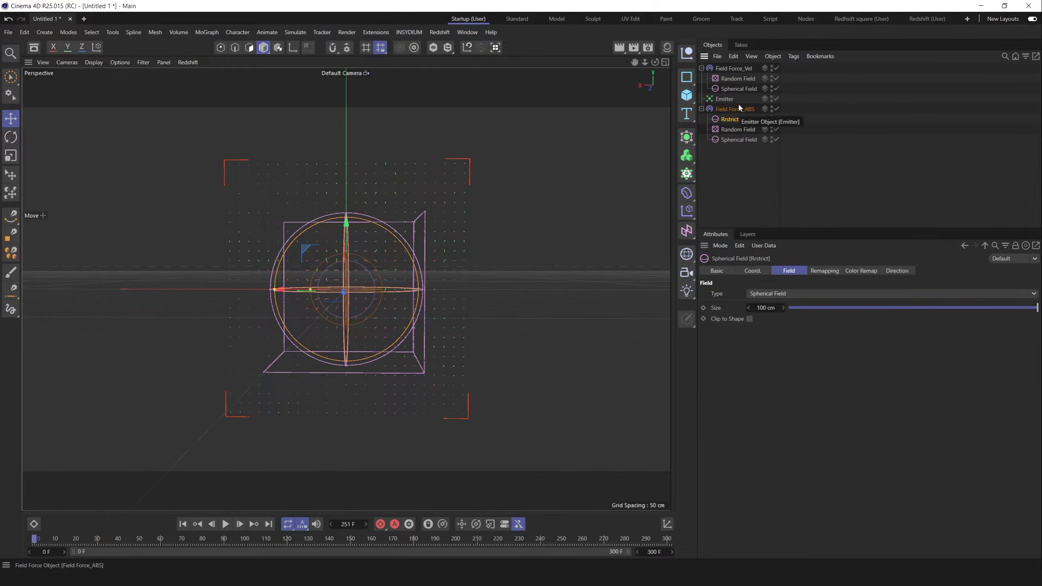
Enlarge the Rrstrict spherical field to about 234 cm and show its remapping settings in Field Force_ABS
{"action": "left_click", "coordinate": [736, 108]}
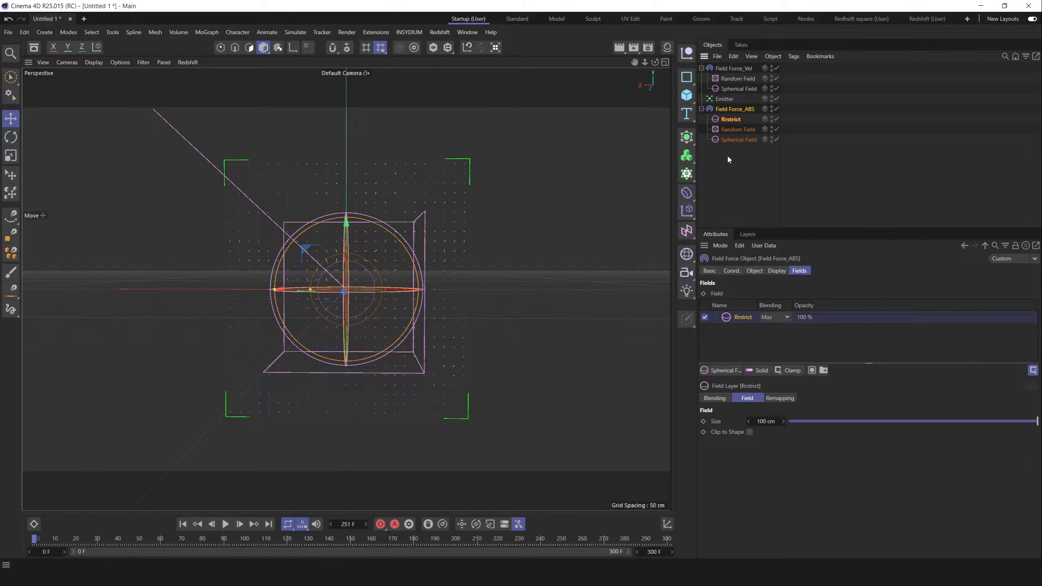
{"action": "left_click", "coordinate": [729, 119]}
{"action": "left_click", "coordinate": [11, 118]}
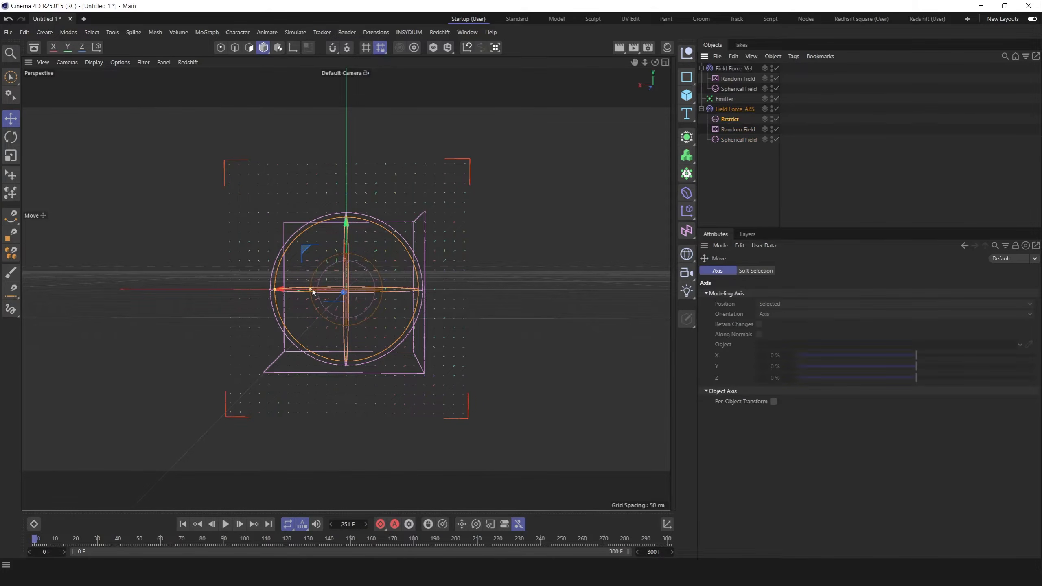
{"action": "left_click_drag", "start_coordinate": [275, 290], "coordinate": [180, 295]}
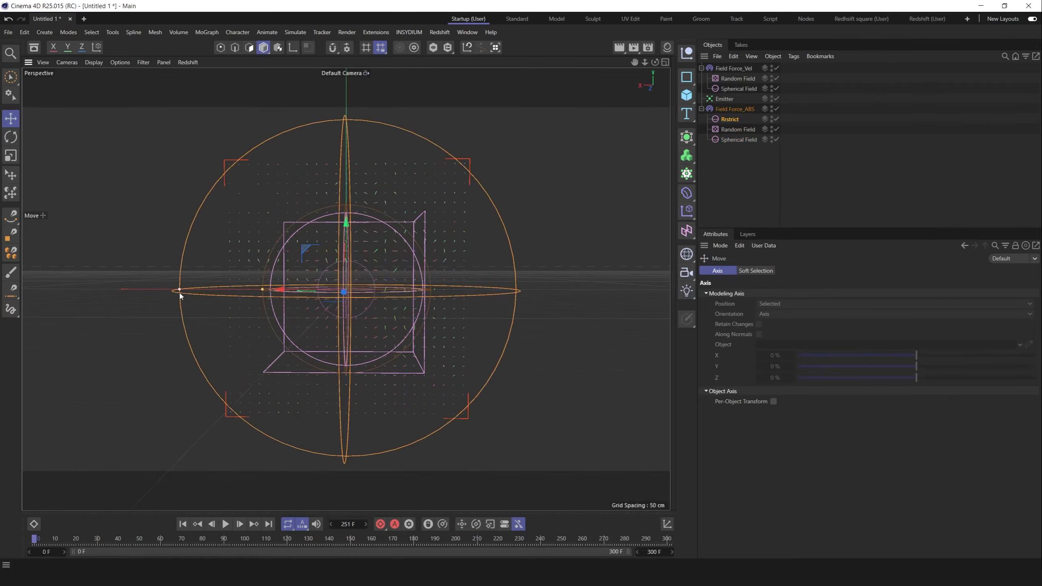
{"action": "left_click", "coordinate": [736, 108]}
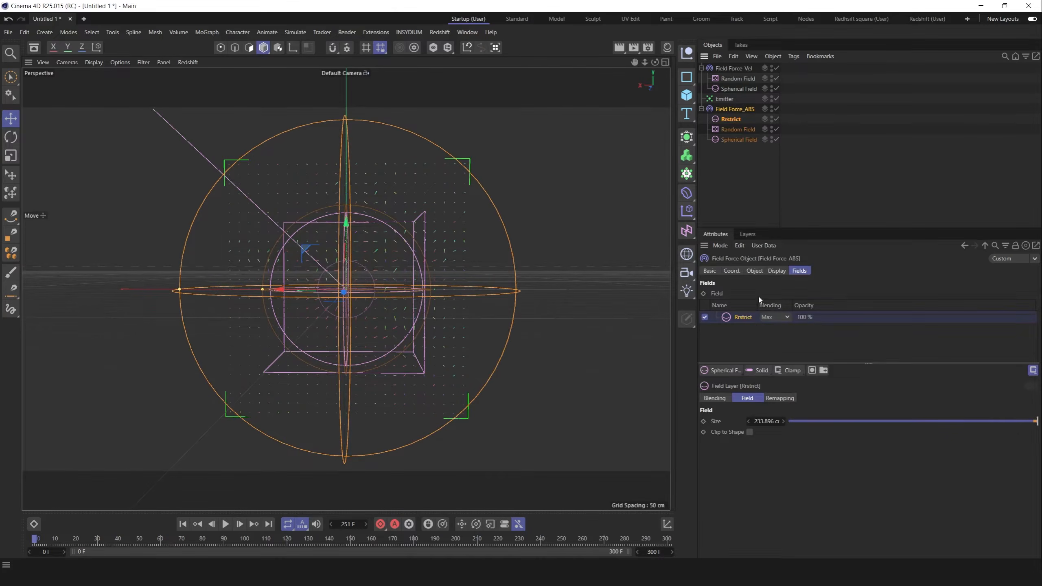
{"action": "left_click", "coordinate": [780, 397]}
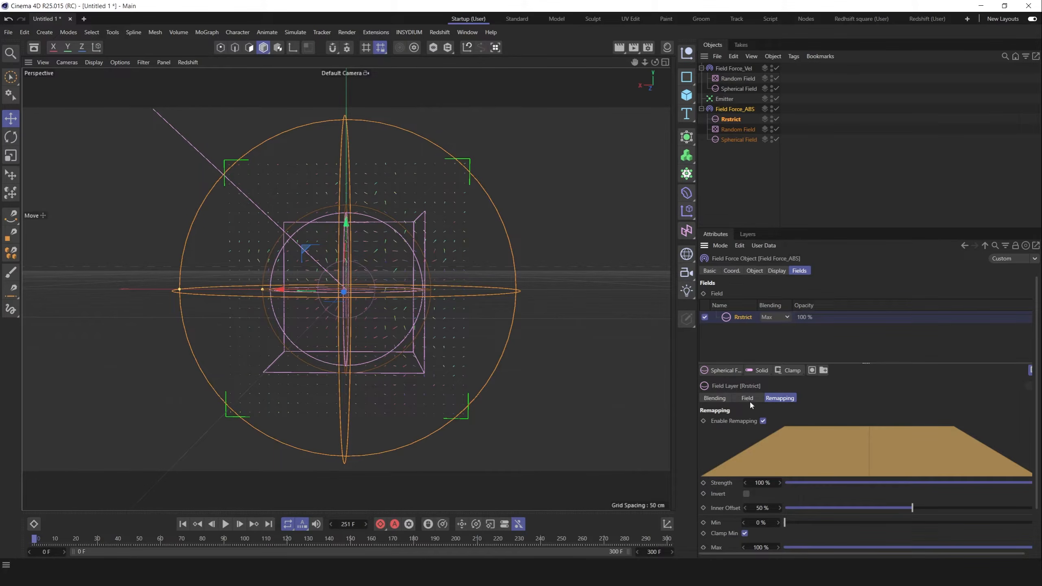
Invert the remapping of the Rrstrict field in Field Force_ABS, clear the selection and play the animation
{"action": "left_click", "coordinate": [745, 493]}
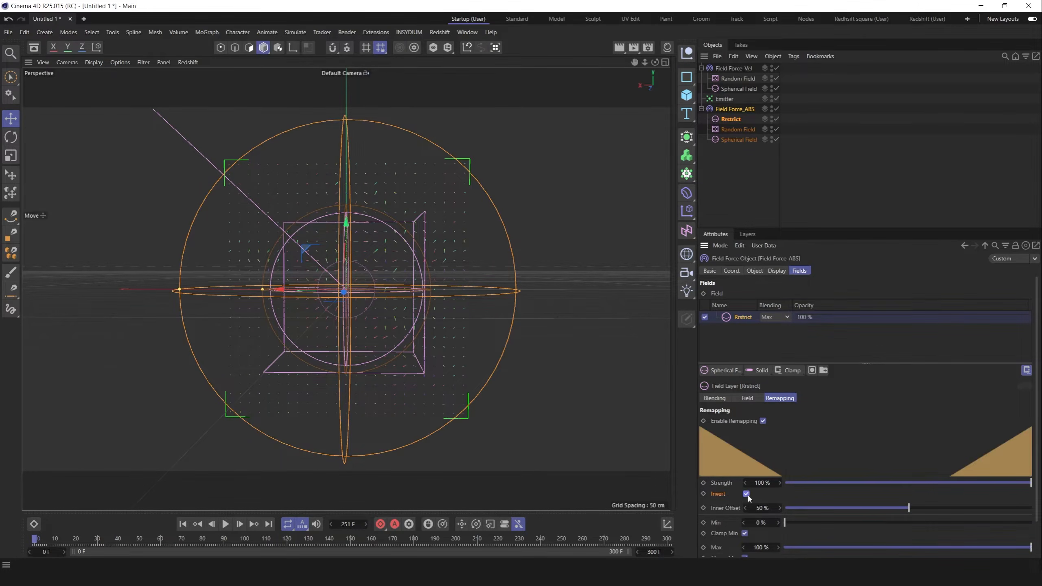
{"action": "left_click", "coordinate": [266, 501]}
{"action": "key", "text": "F8"}
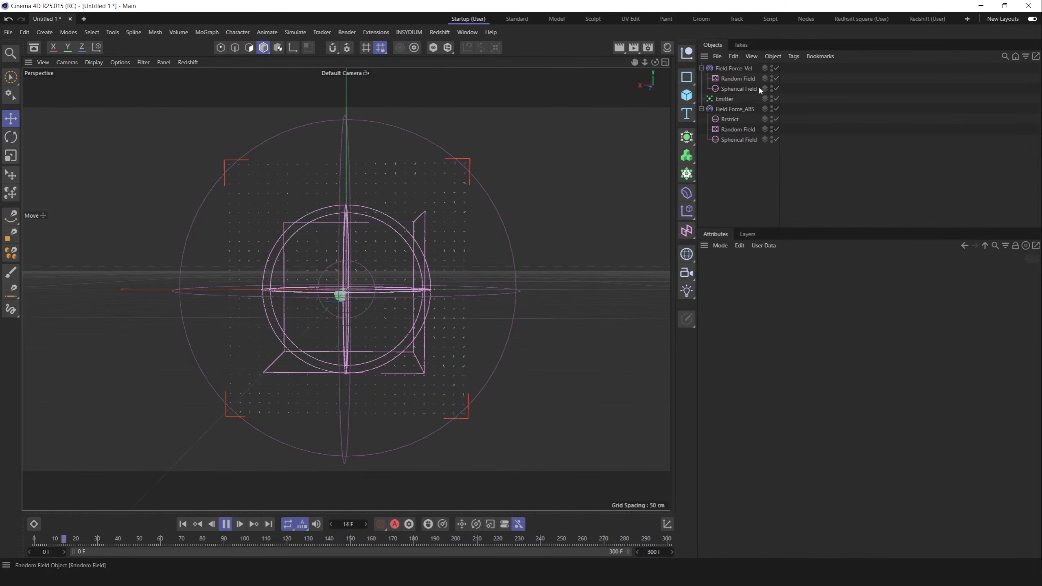
Set the Emitter's particle lifetime to 150 F and restart the playback from the first frame
{"action": "left_click", "coordinate": [750, 99]}
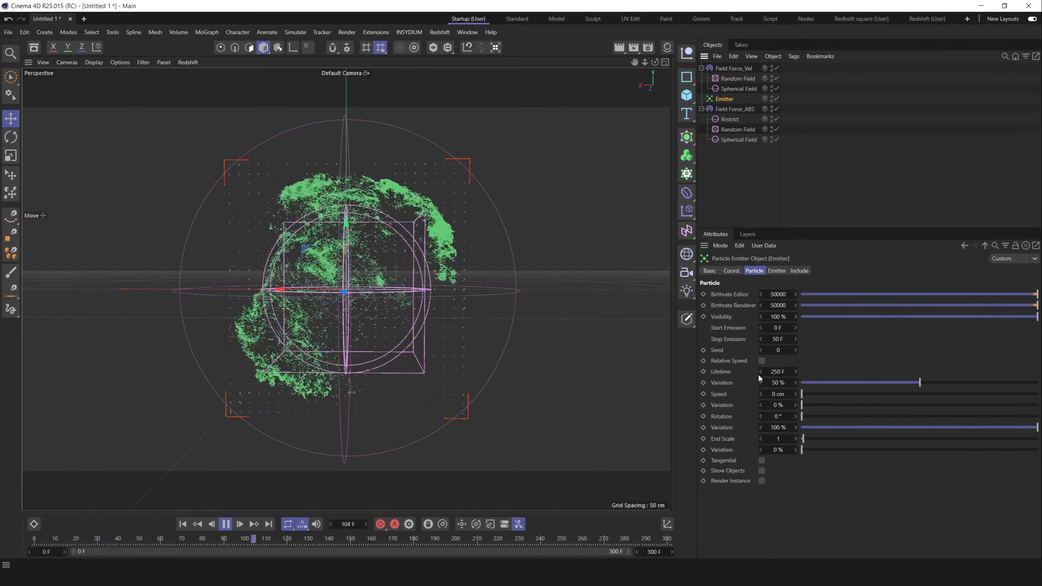
{"action": "double_click", "coordinate": [777, 372]}
{"action": "type", "text": "150"}
{"action": "key", "text": "Return"}
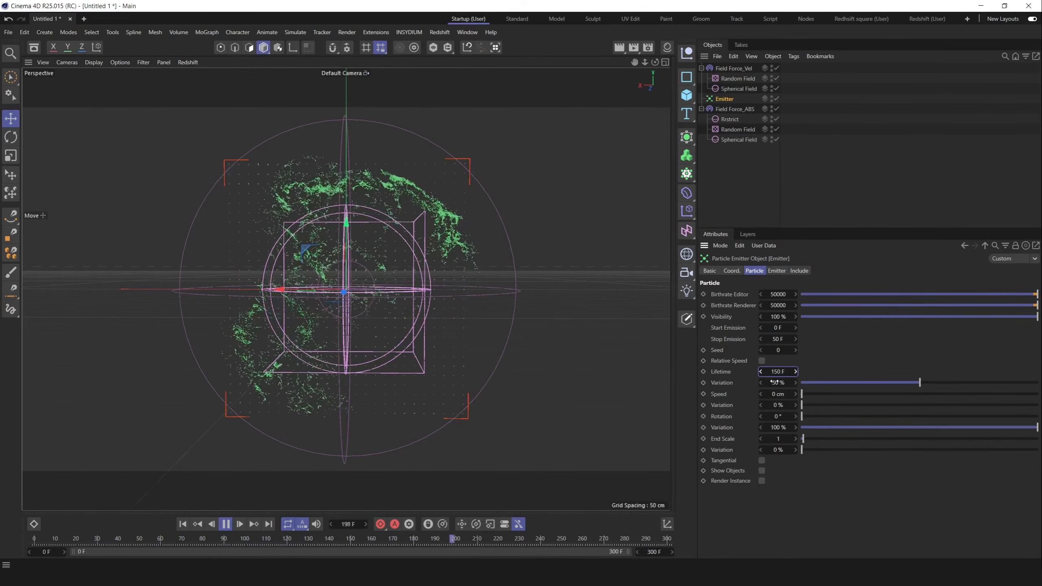
{"action": "key", "text": "Tab"}
{"action": "left_click", "coordinate": [183, 525]}
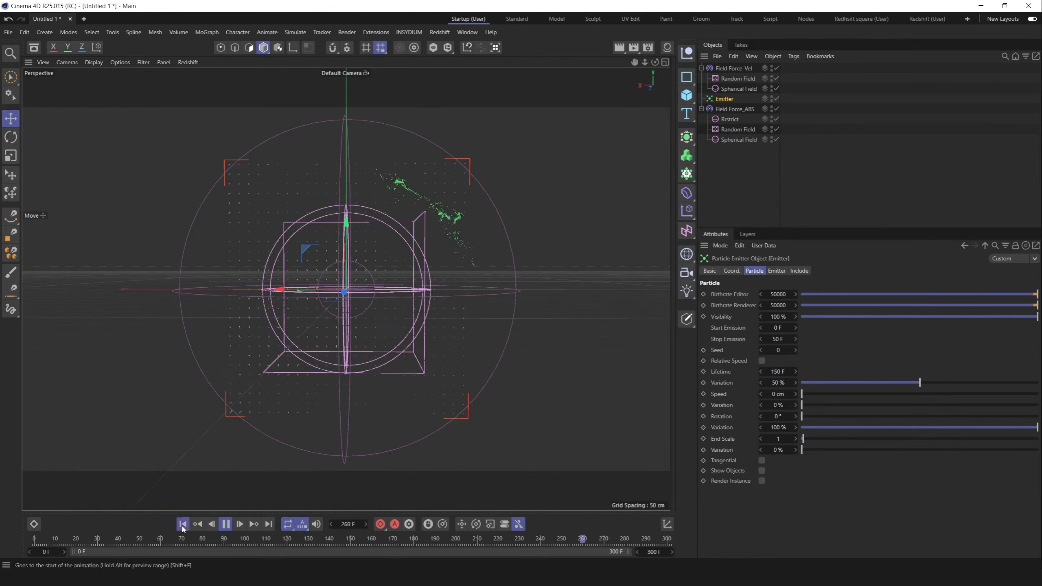
Enlarge the Rrstrict spherical field to about 396 cm, replay the animation from the start and stop it
{"action": "left_click", "coordinate": [734, 139]}
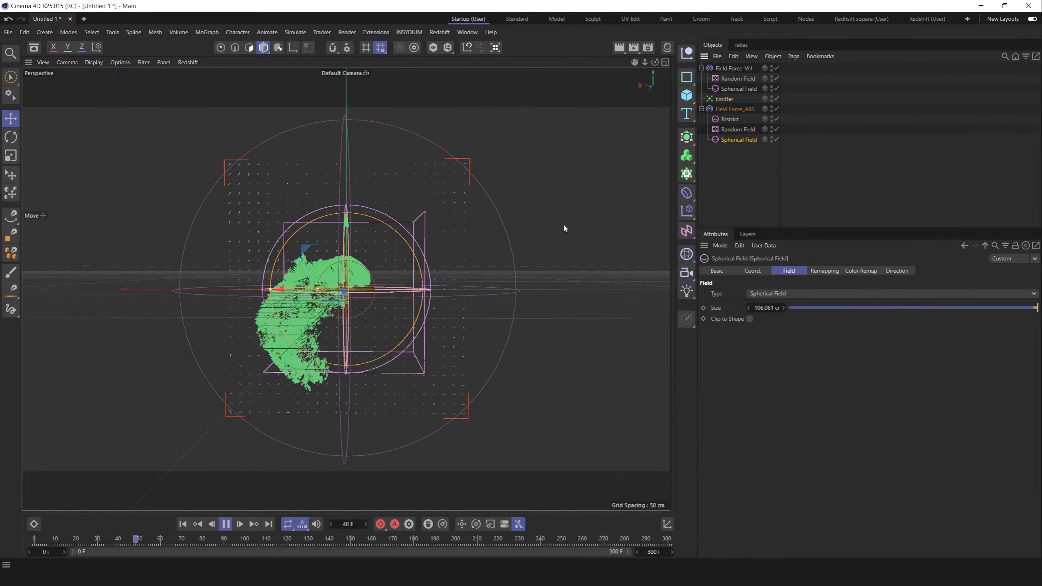
{"action": "left_click_drag", "start_coordinate": [166, 315], "coordinate": [64, 306]}
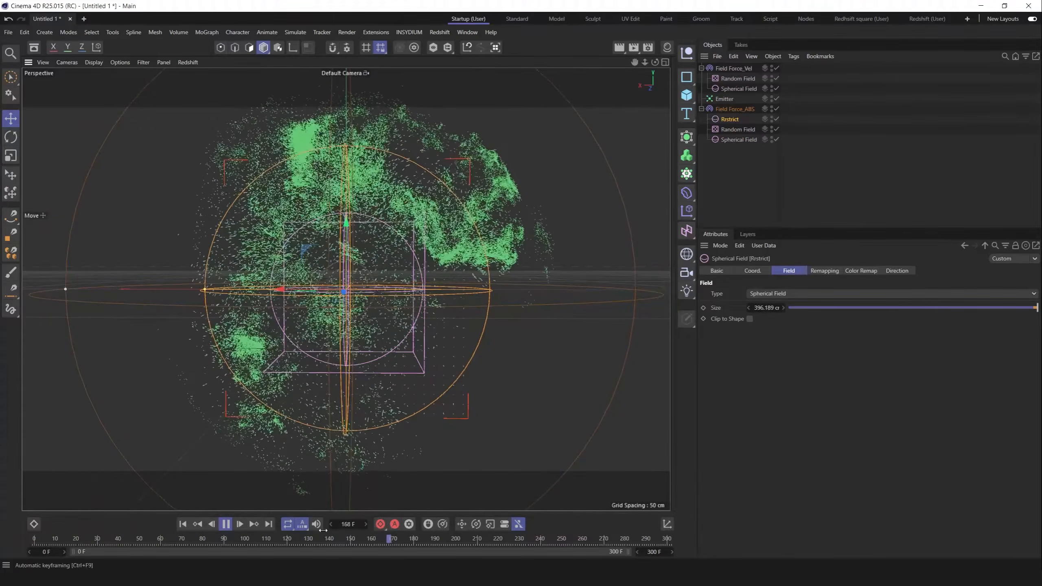
{"action": "left_click", "coordinate": [183, 524]}
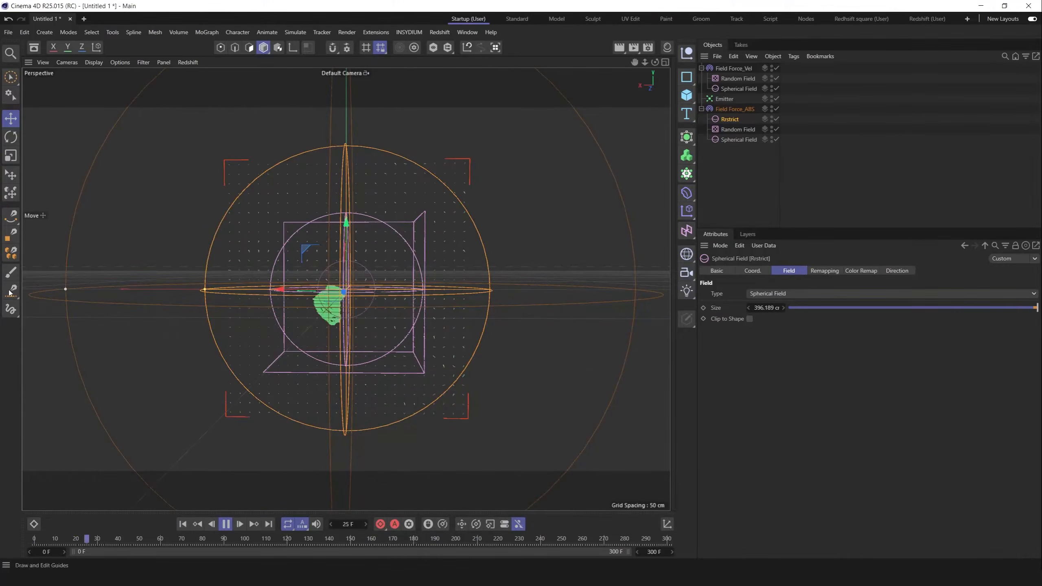
{"action": "left_click_drag", "start_coordinate": [65, 290], "coordinate": [255, 284]}
{"action": "left_click_drag", "start_coordinate": [166, 290], "coordinate": [65, 289]}
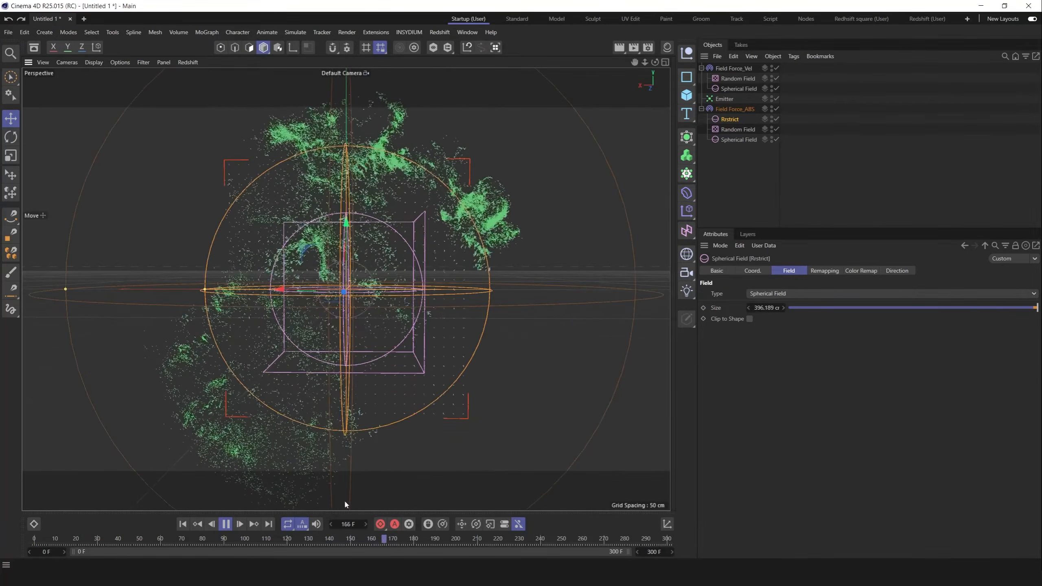
{"action": "left_click", "coordinate": [182, 524]}
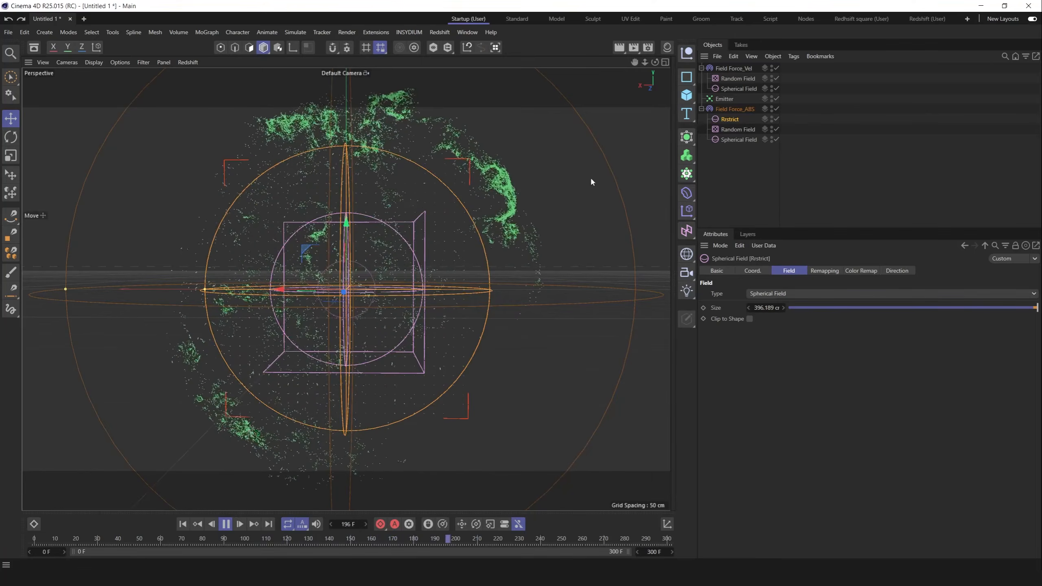
{"action": "left_click", "coordinate": [225, 524]}
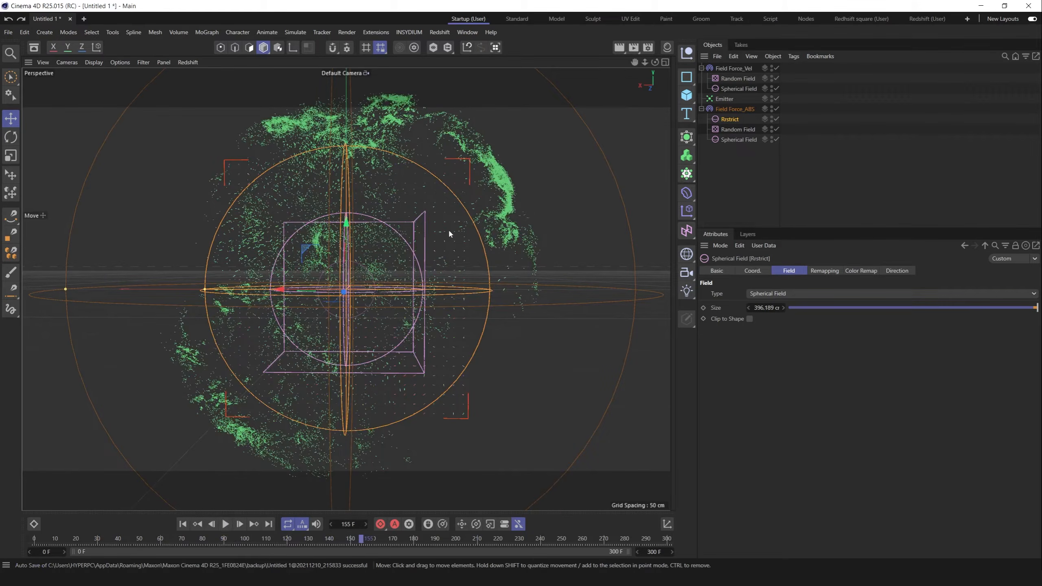
Add a Matrix object in Object mode with the Emitter as its object, and play the animation briefly from the start
{"action": "left_click", "coordinate": [688, 177]}
{"action": "left_click", "coordinate": [800, 190]}
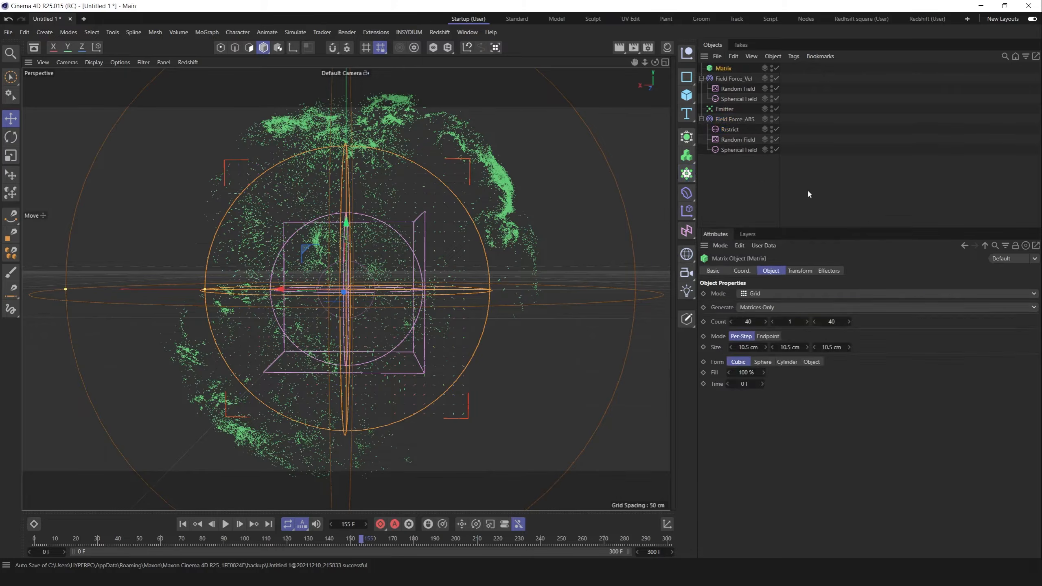
{"action": "left_click", "coordinate": [763, 294]}
{"action": "left_click", "coordinate": [768, 303]}
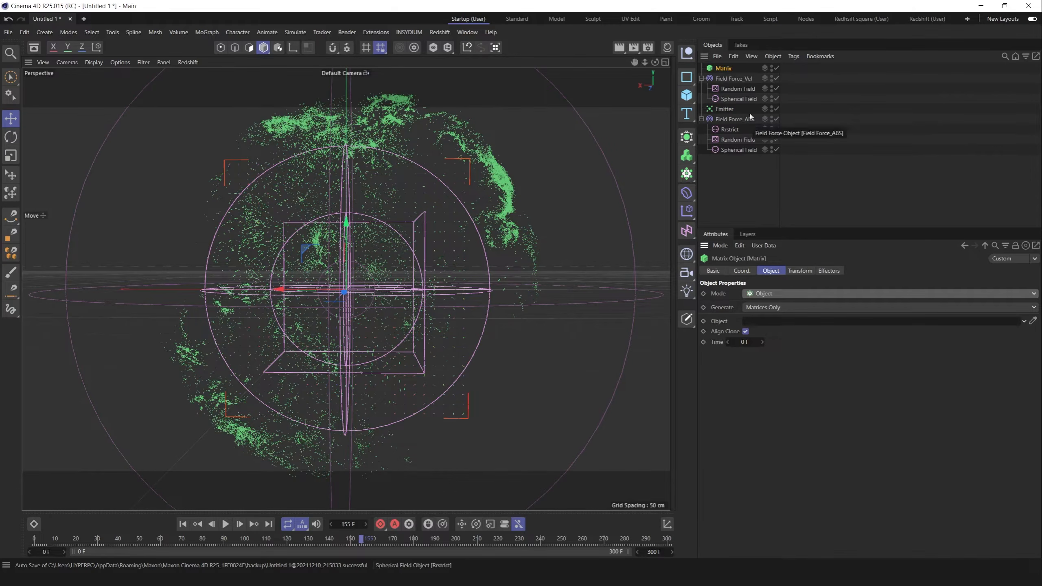
{"action": "left_click", "coordinate": [723, 109]}
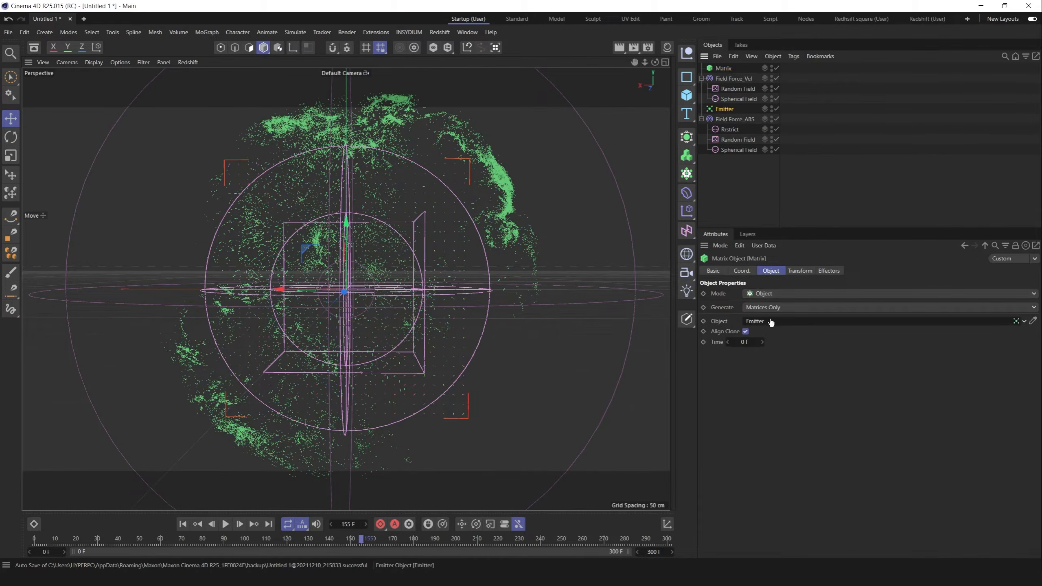
{"action": "left_click_drag", "start_coordinate": [771, 322], "coordinate": [774, 318]}
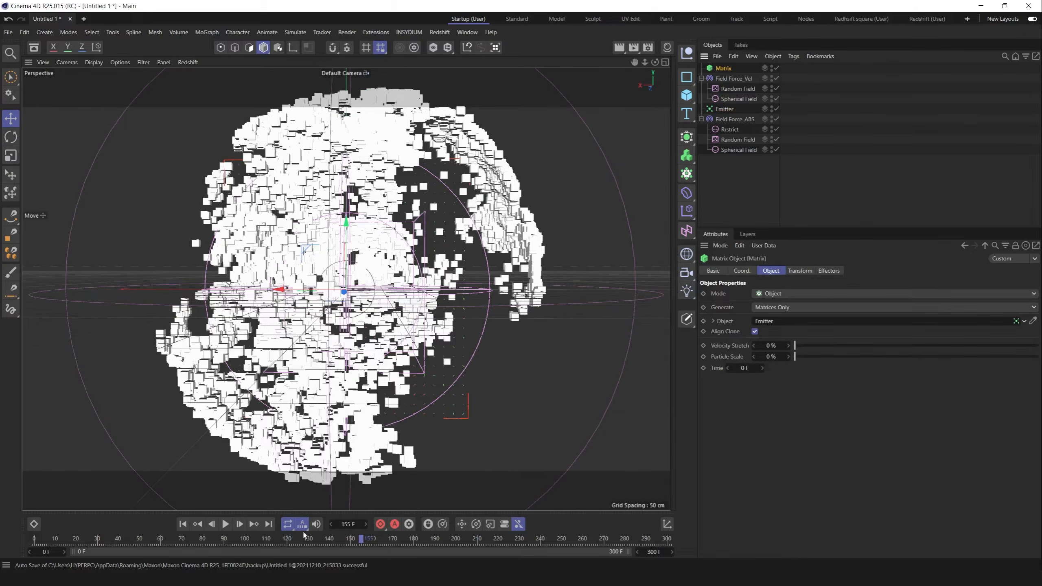
{"action": "left_click", "coordinate": [182, 524]}
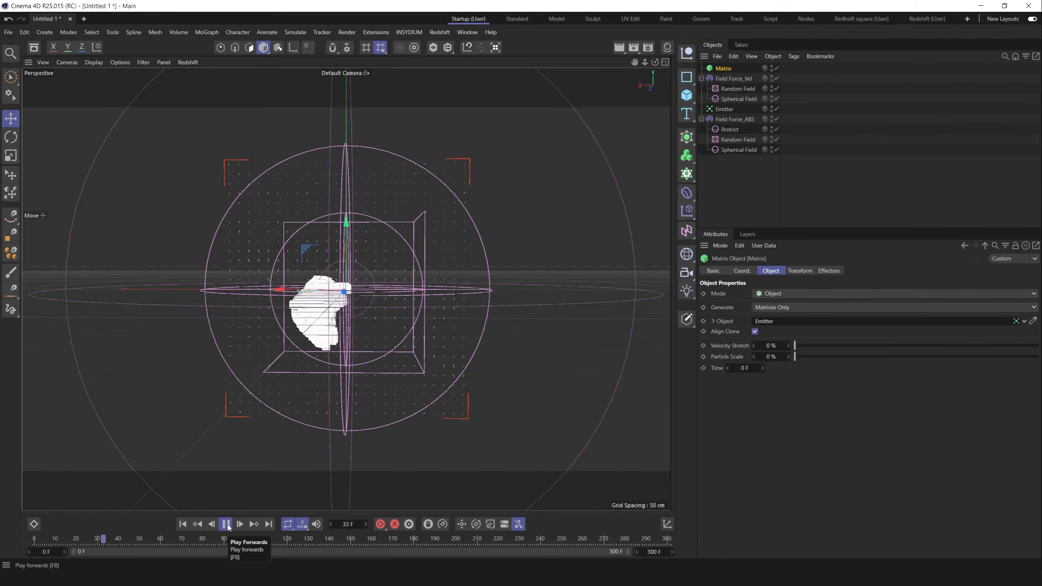
{"action": "left_click", "coordinate": [227, 526]}
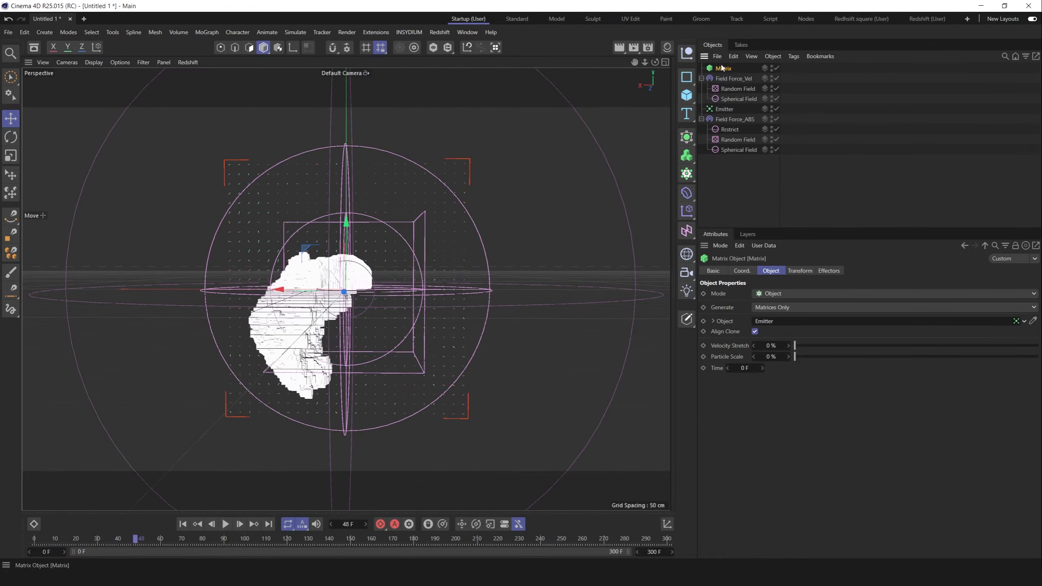
Set the Matrix object's transform scale to 0.1 on X, Y and Z
{"action": "left_click", "coordinate": [799, 271]}
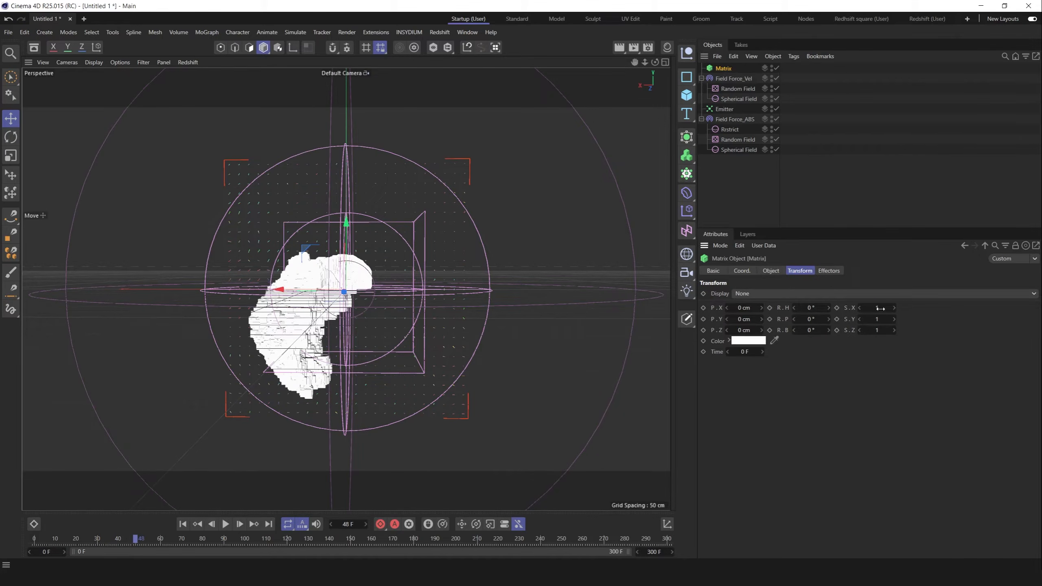
{"action": "type", "text": "0.1"}
{"action": "key", "text": "Tab"}
{"action": "type", "text": "0.1"}
{"action": "key", "text": "Tab"}
{"action": "type", "text": "0"}
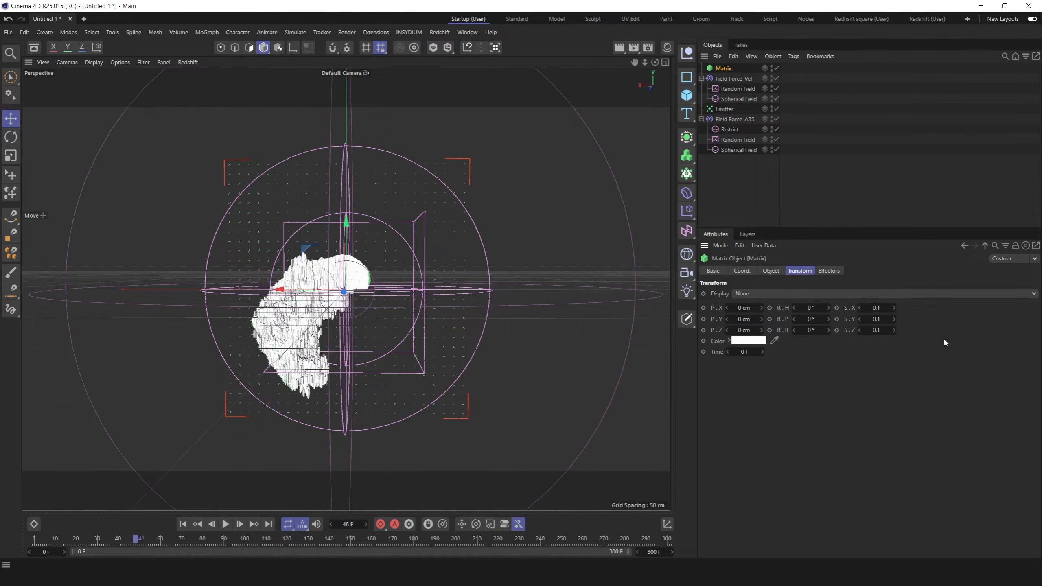
Hide the Emitter, move the Matrix object to the end of the object hierarchy and replay the animation
{"action": "left_click", "coordinate": [772, 108]}
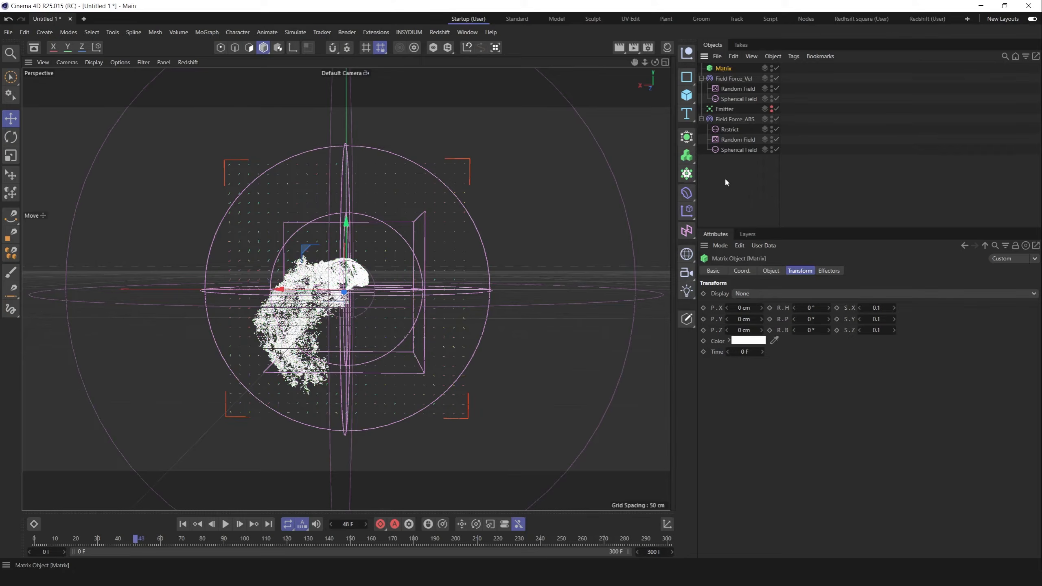
{"action": "left_click_drag", "start_coordinate": [725, 181], "coordinate": [734, 172]}
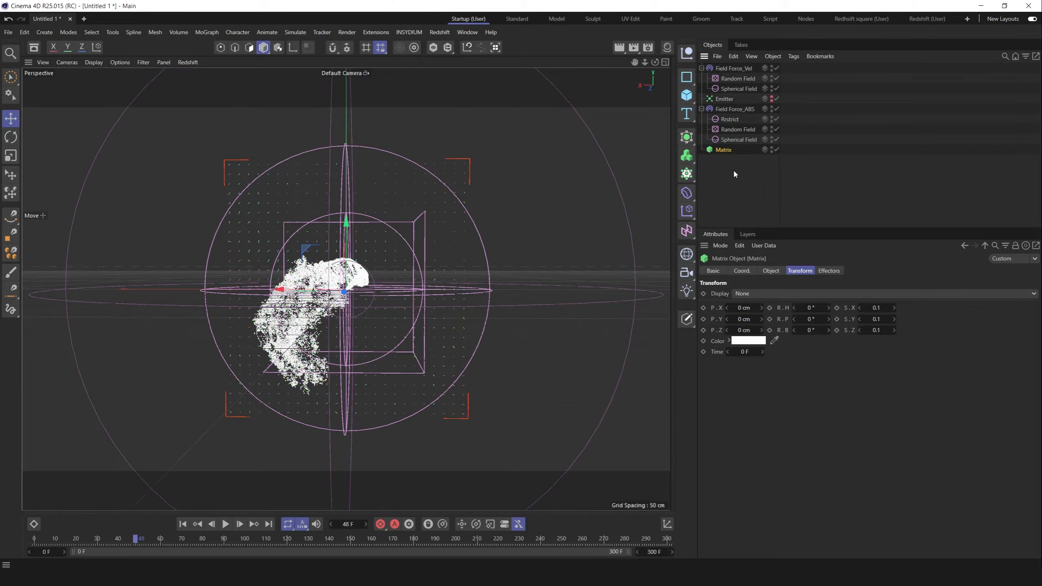
{"action": "left_click", "coordinate": [183, 524]}
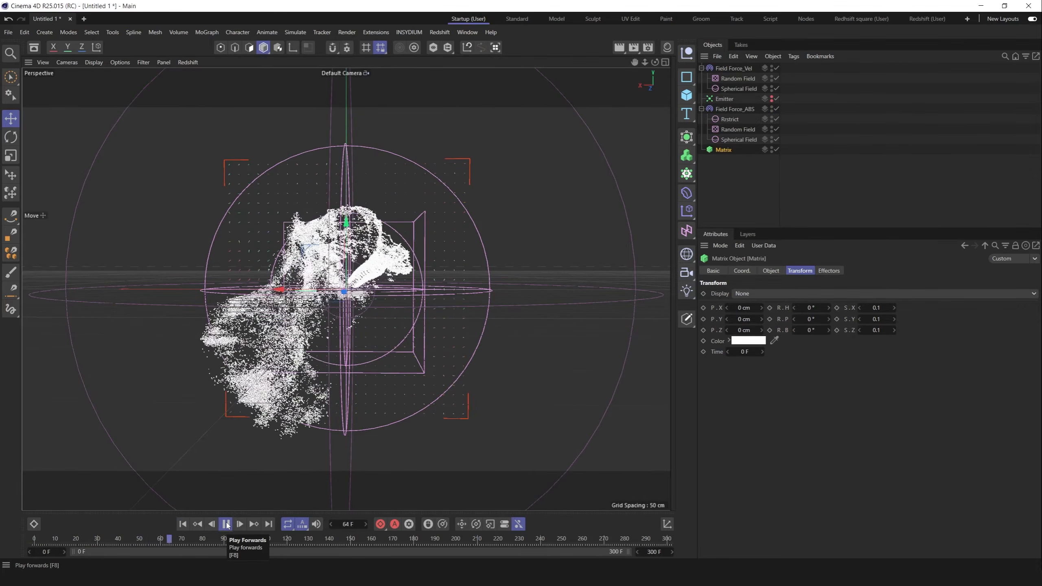
{"action": "left_click", "coordinate": [226, 524]}
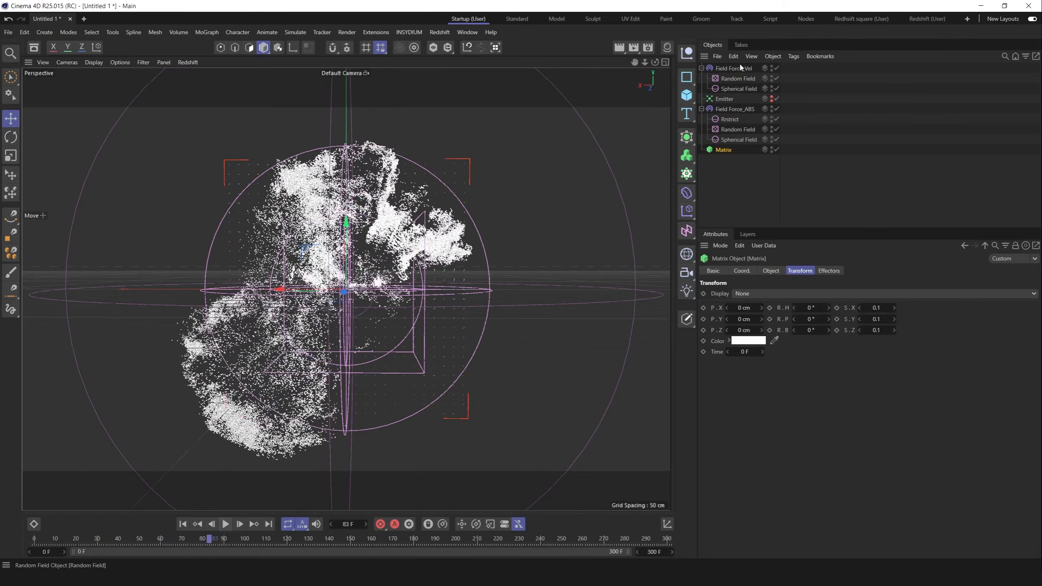
Rename the Matrix object as Color P
{"action": "double_click", "coordinate": [724, 149]}
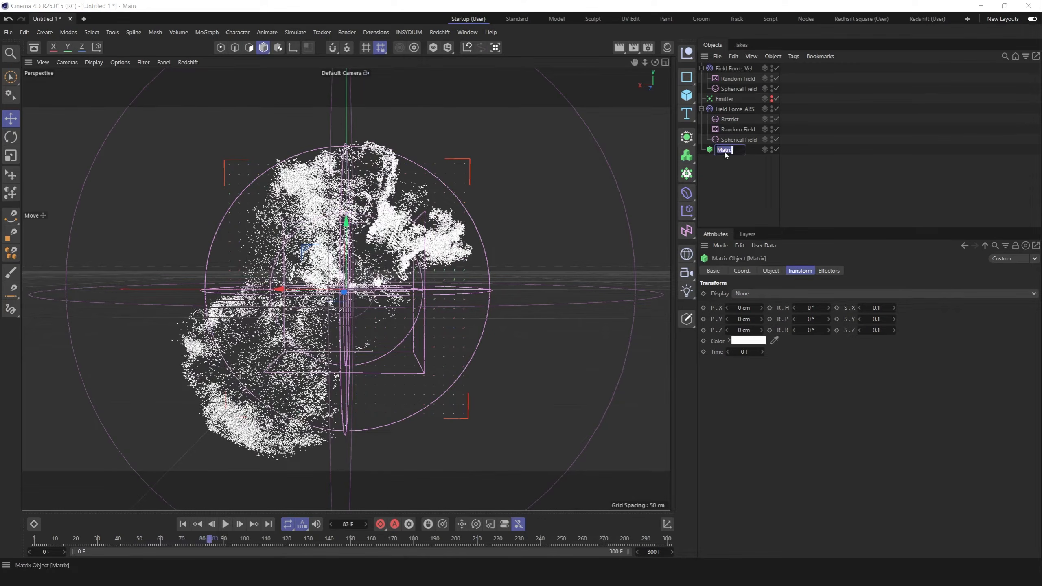
{"action": "type", "text": "Color P"}
{"action": "key", "text": "Return"}
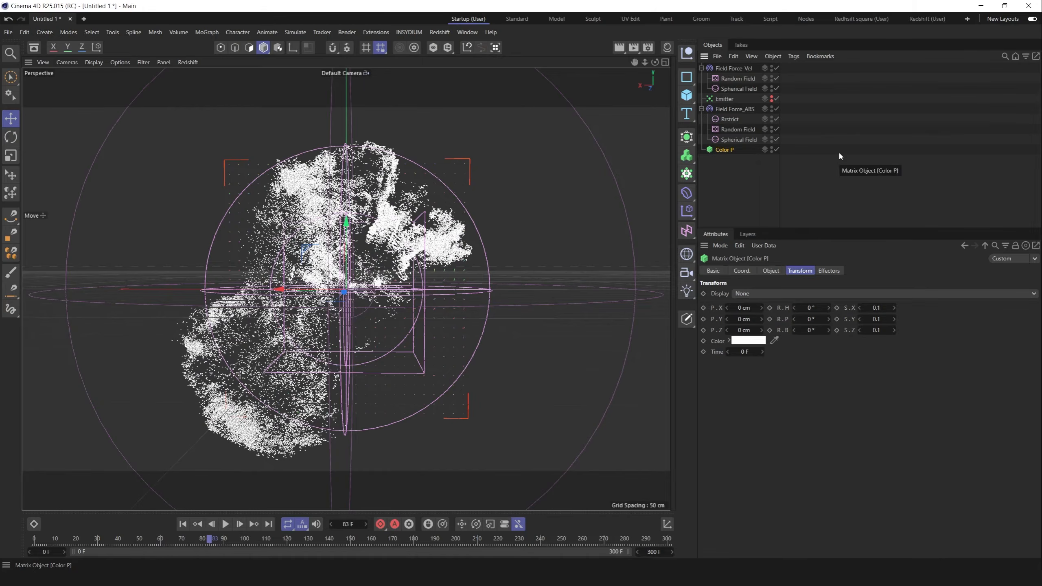
{"action": "right_click", "coordinate": [714, 153]}
{"action": "key", "text": "Escape"}
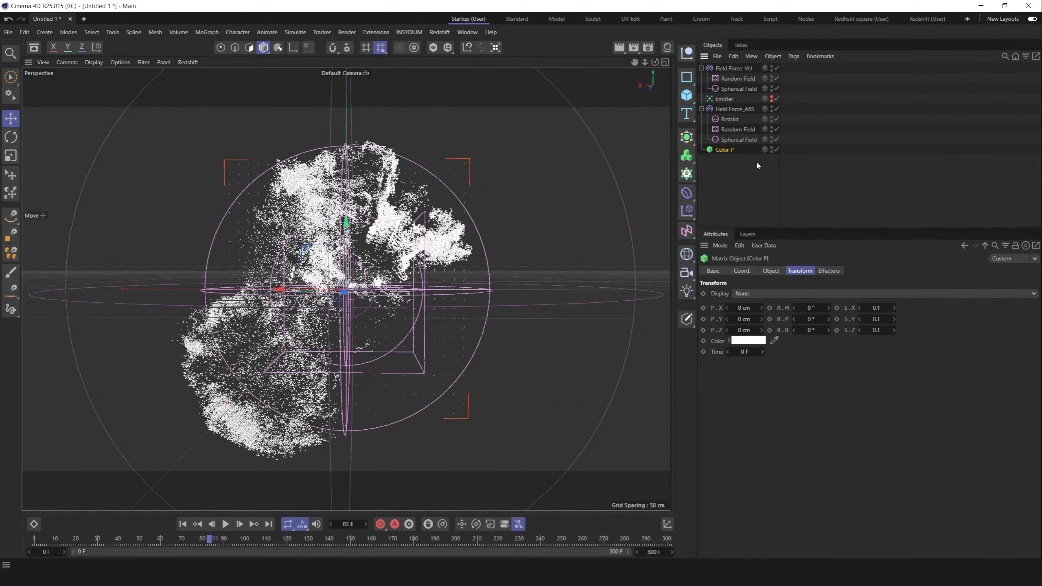
Add a Plain effector to the Color P matrix and turn off its Position transform
{"action": "left_click", "coordinate": [686, 210]}
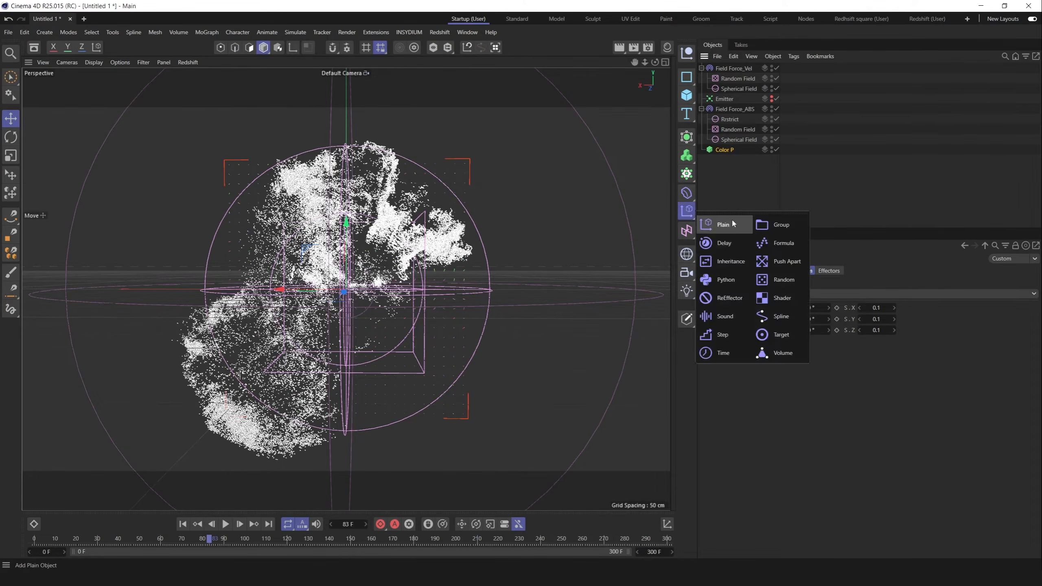
{"action": "left_click", "coordinate": [732, 224]}
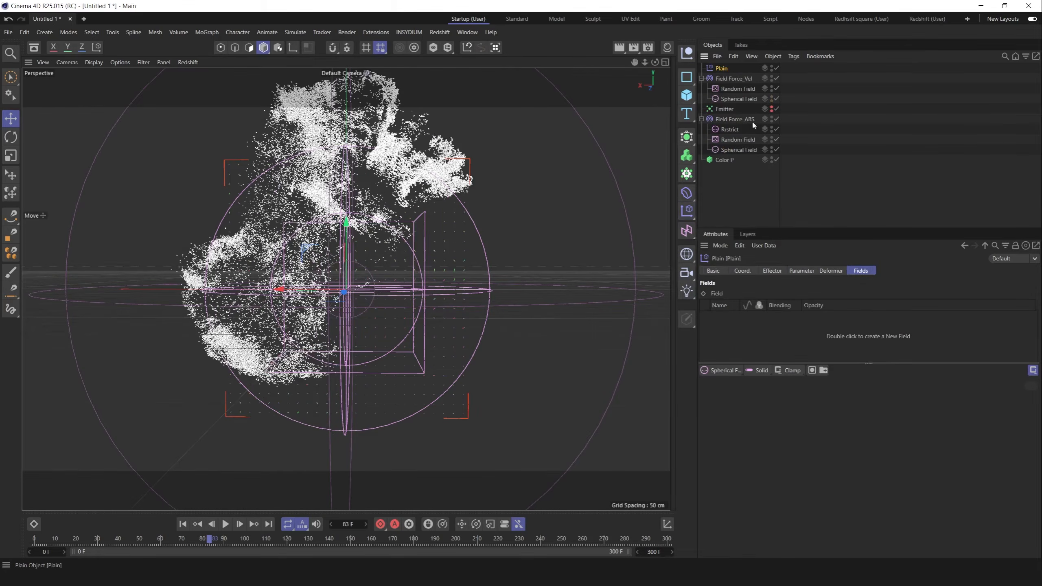
{"action": "left_click", "coordinate": [799, 273]}
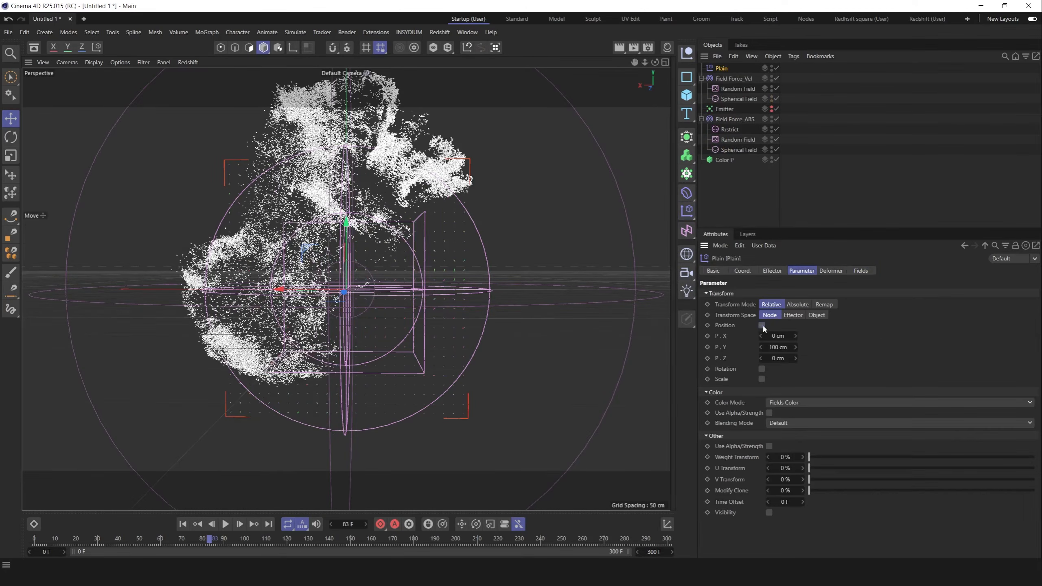
{"action": "left_click", "coordinate": [761, 325]}
Add a Random Field to the Plain effector's Fields settings
{"action": "left_click", "coordinate": [861, 271]}
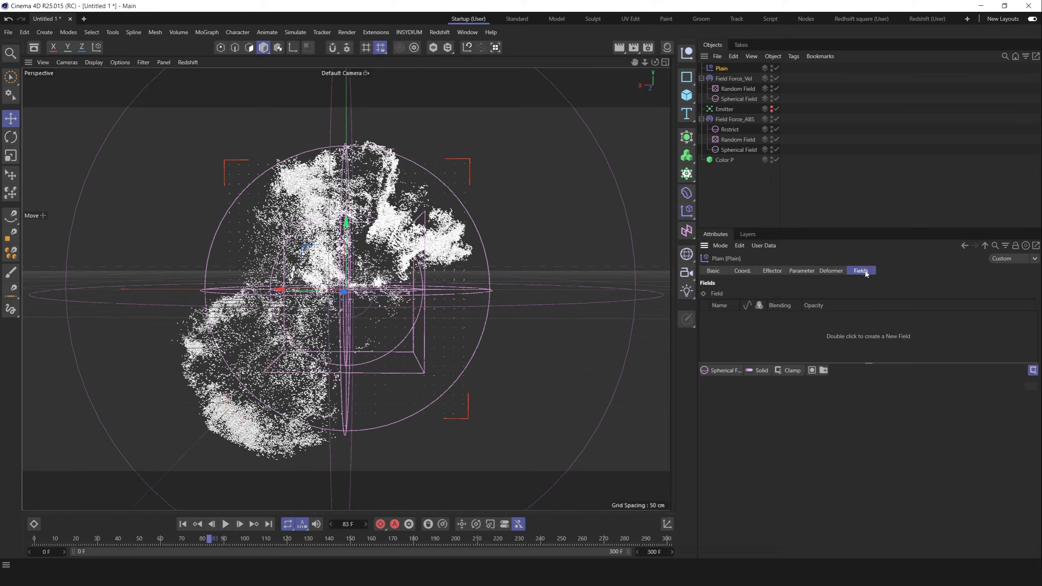
{"action": "left_click", "coordinate": [733, 371]}
{"action": "left_click", "coordinate": [722, 463]}
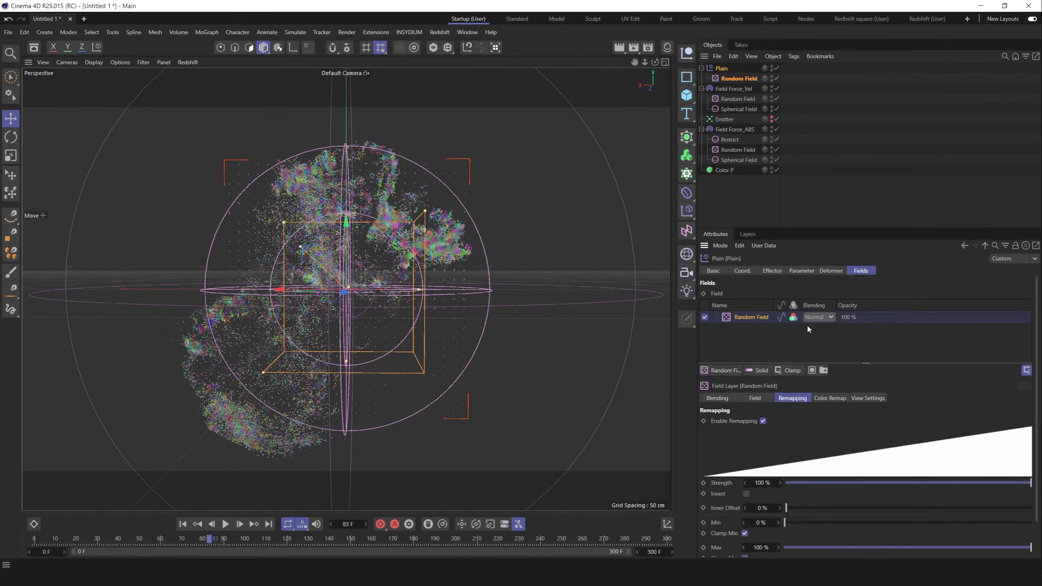
Hide Field Force_Vel and Field Force_ABS in the viewport, clear the selection and replay the animation to check the particle colors
{"action": "left_click", "coordinate": [861, 202]}
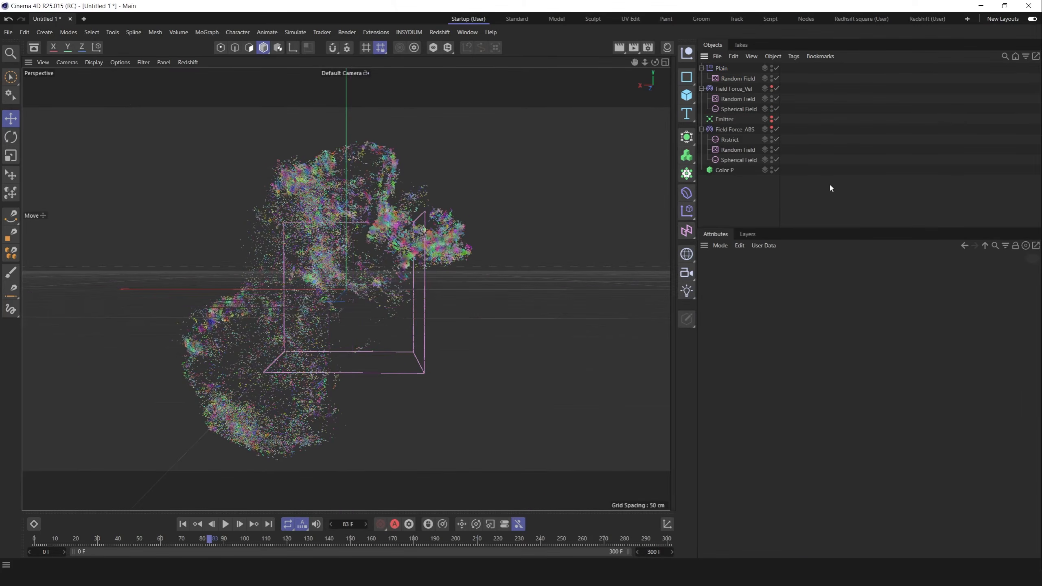
{"action": "left_click", "coordinate": [183, 524]}
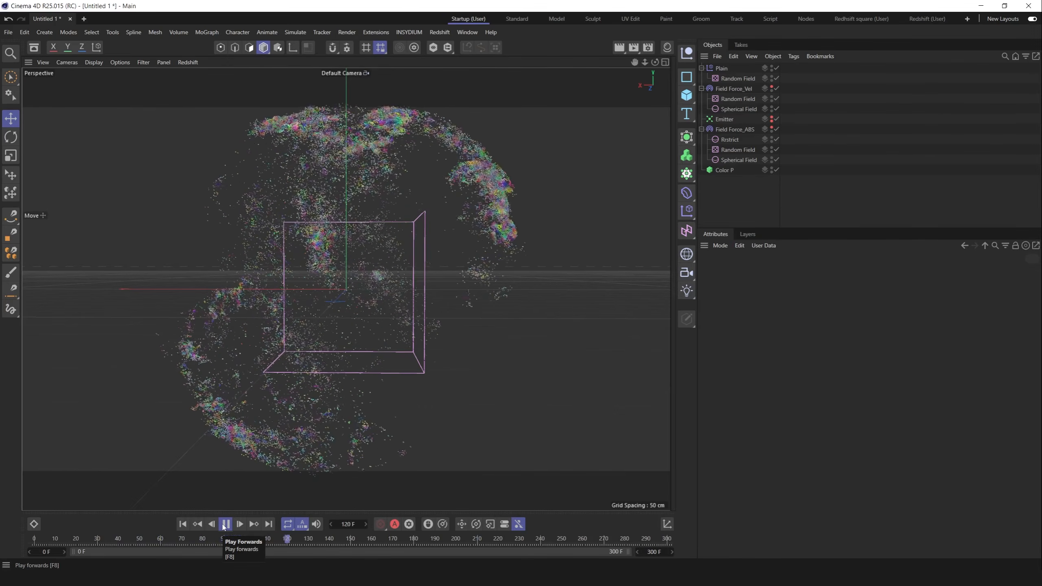
{"action": "left_click", "coordinate": [224, 525]}
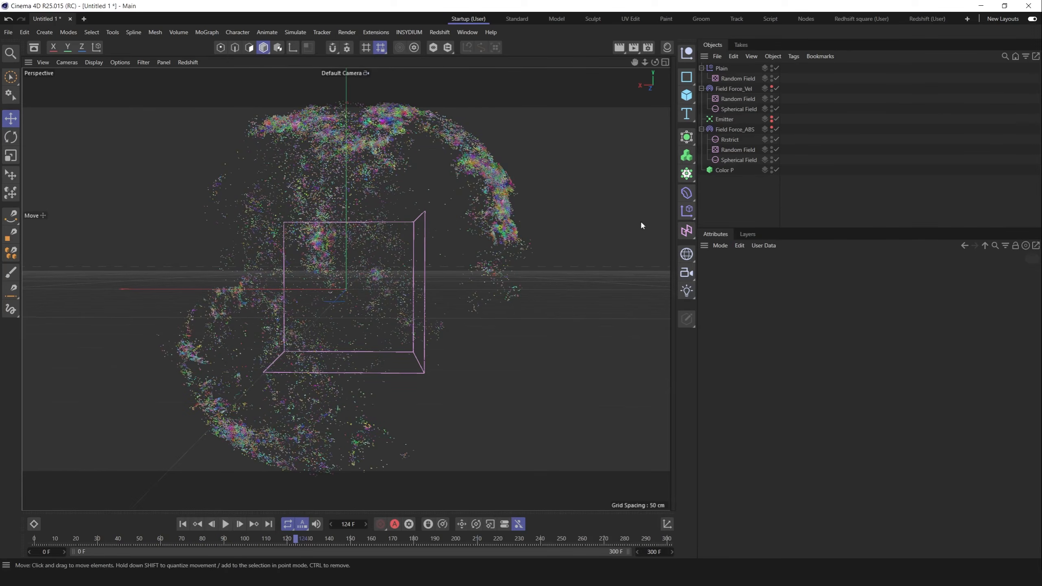
Set the Plain effector's Random Field to Wavy Turbulence noise with a scale of 500%
{"action": "left_click", "coordinate": [737, 78]}
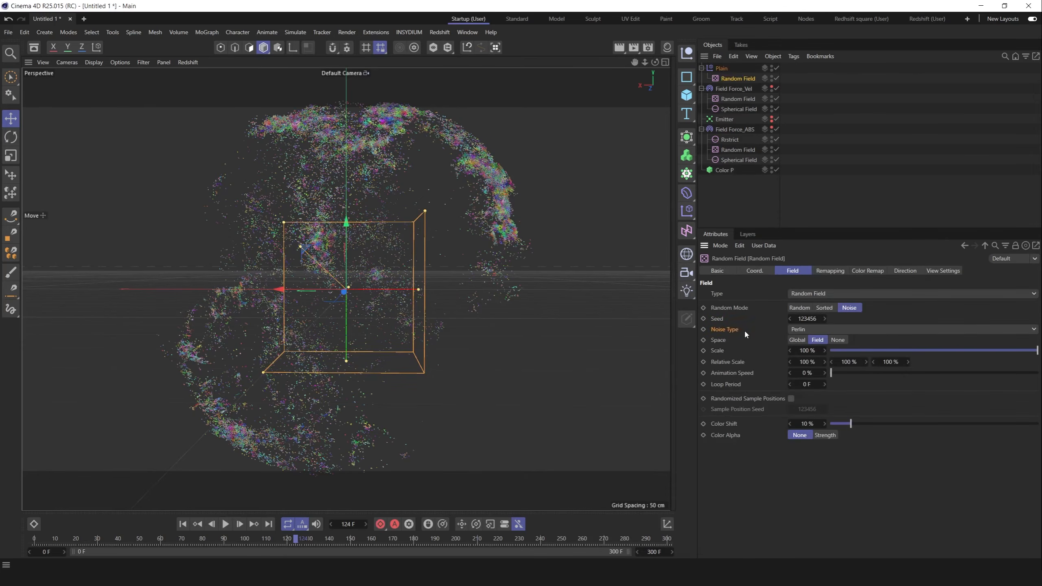
{"action": "left_click", "coordinate": [803, 329]}
{"action": "left_click", "coordinate": [836, 479]}
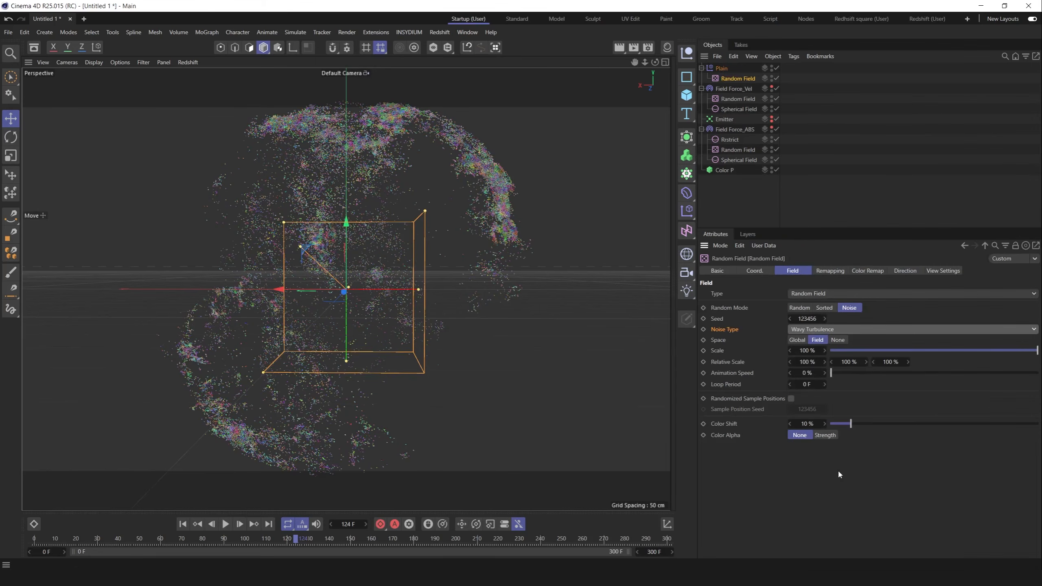
{"action": "left_click", "coordinate": [806, 350]}
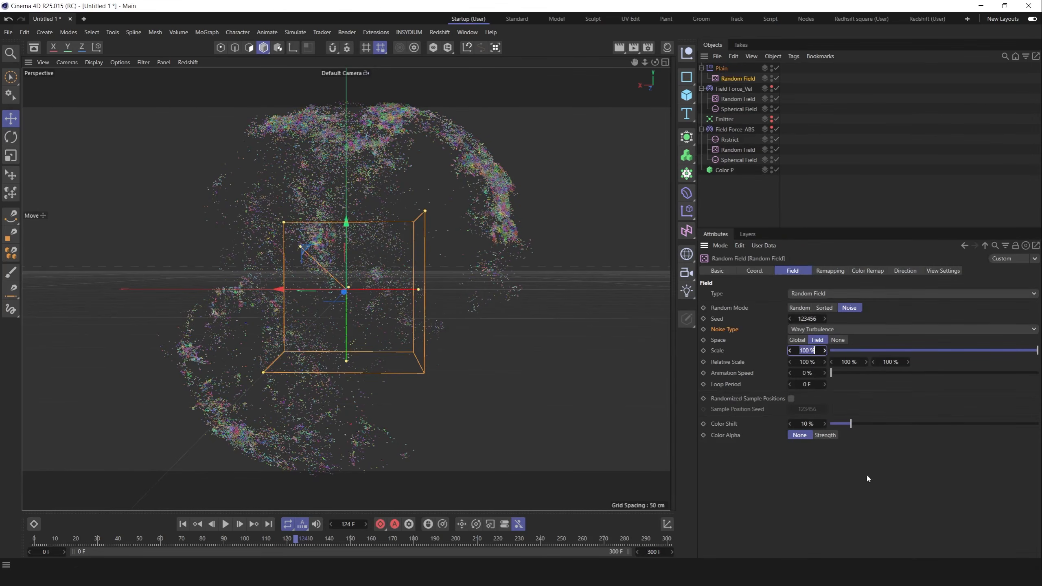
{"action": "type", "text": "500"}
{"action": "key", "text": "Return"}
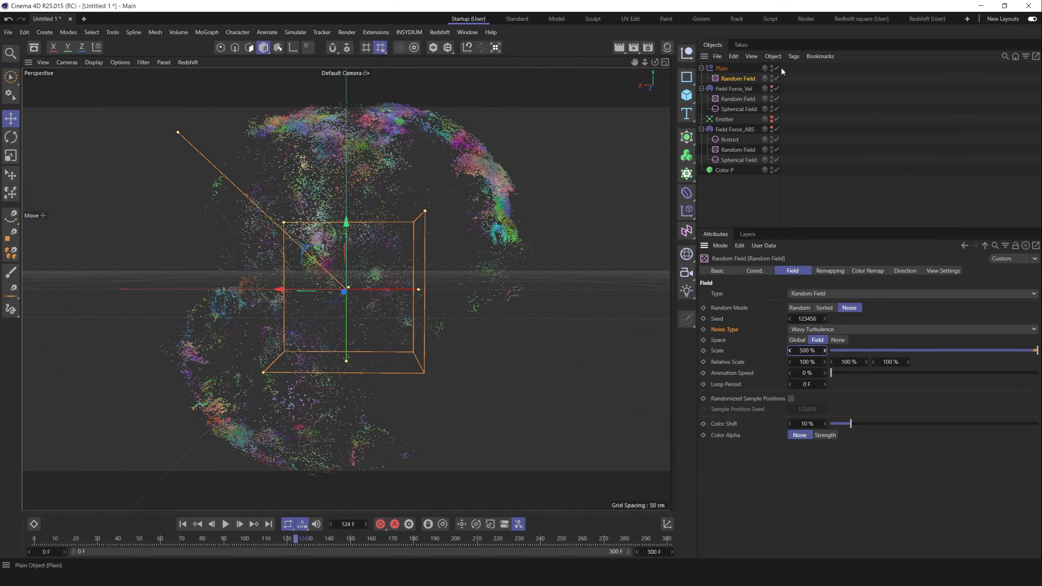
{"action": "left_click", "coordinate": [833, 270]}
Rename the Plain effector as Color
{"action": "left_click", "coordinate": [723, 68]}
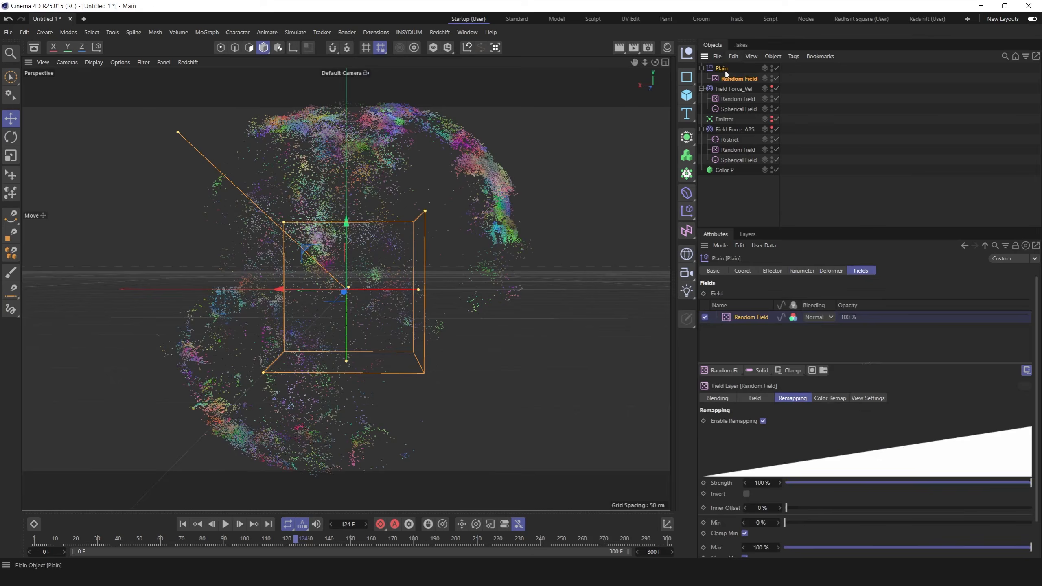
{"action": "double_click", "coordinate": [721, 68]}
{"action": "type", "text": "Color"}
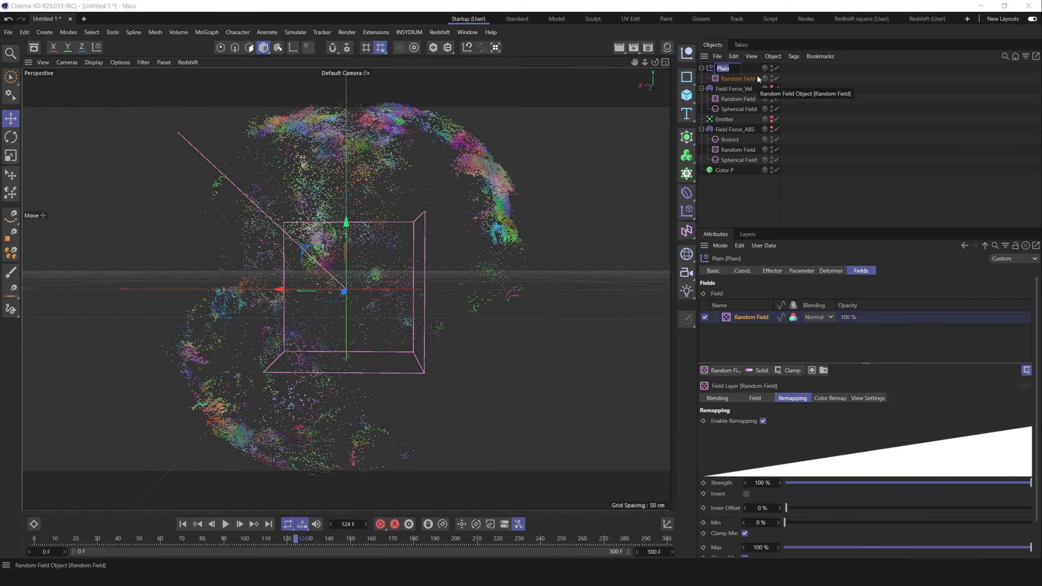
{"action": "key", "text": "Return"}
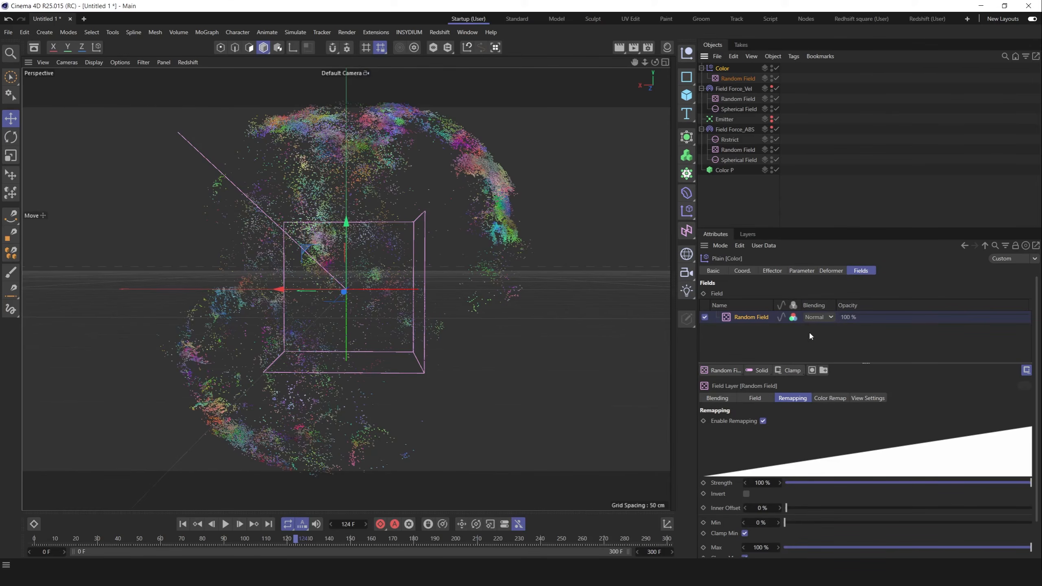
Add and freeze a Freeze layer above the Random Field in the Color effector, disable the Random Field layer, and replay the animation from the start
{"action": "left_click", "coordinate": [789, 369]}
{"action": "left_click", "coordinate": [799, 452]}
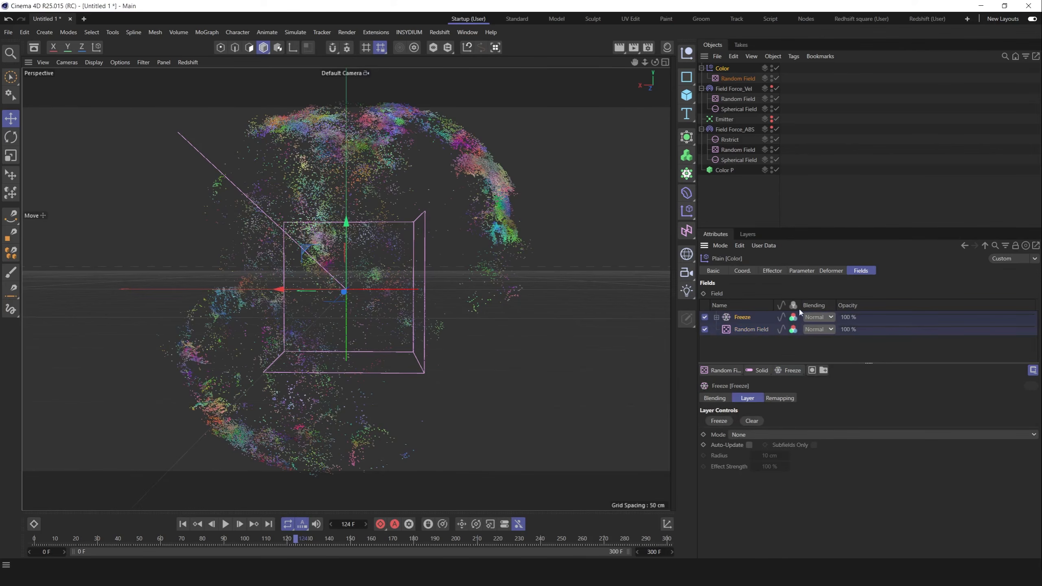
{"action": "left_click", "coordinate": [719, 420]}
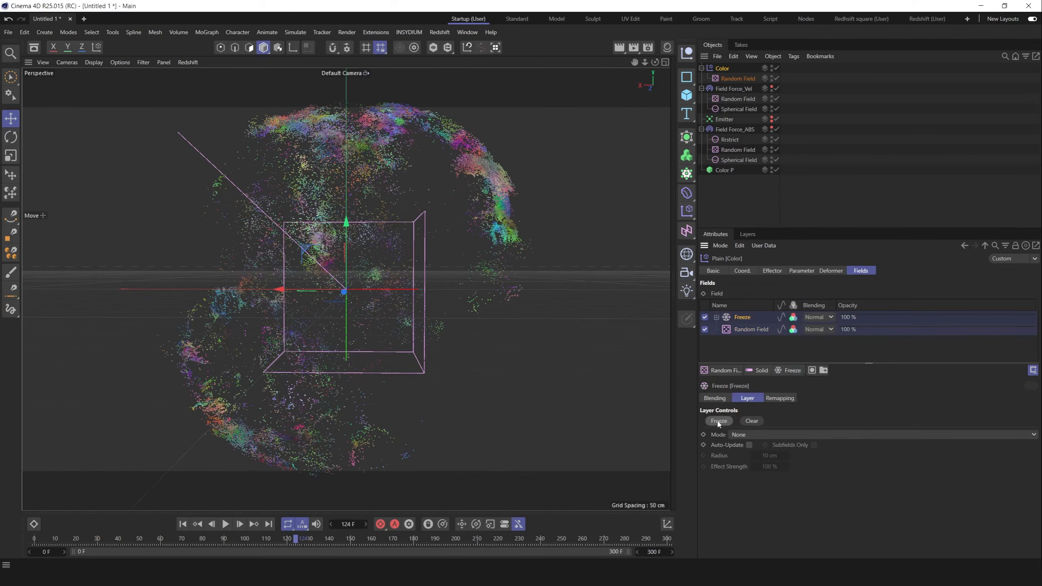
{"action": "left_click", "coordinate": [705, 330]}
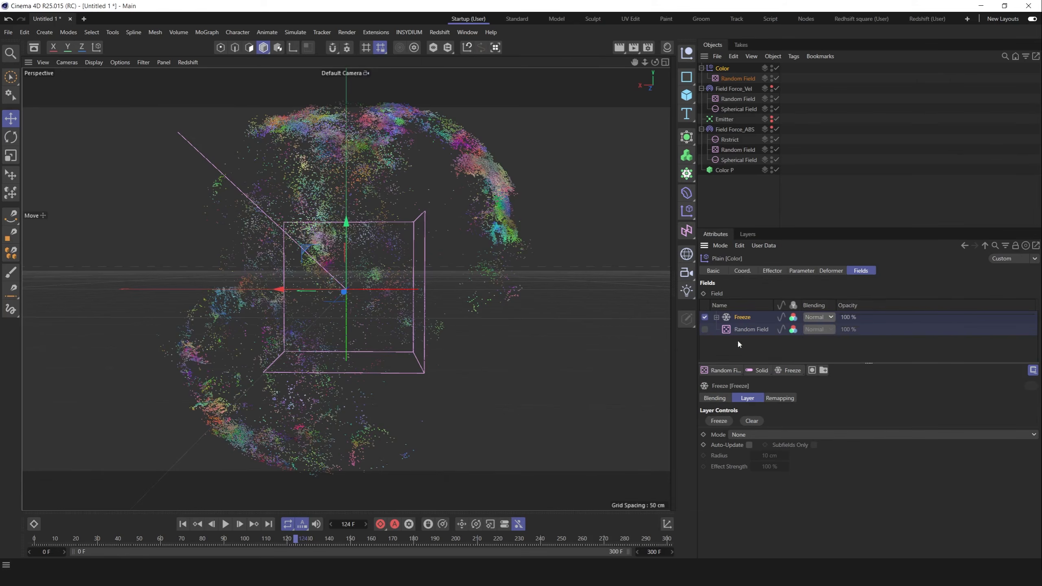
{"action": "left_click", "coordinate": [183, 524]}
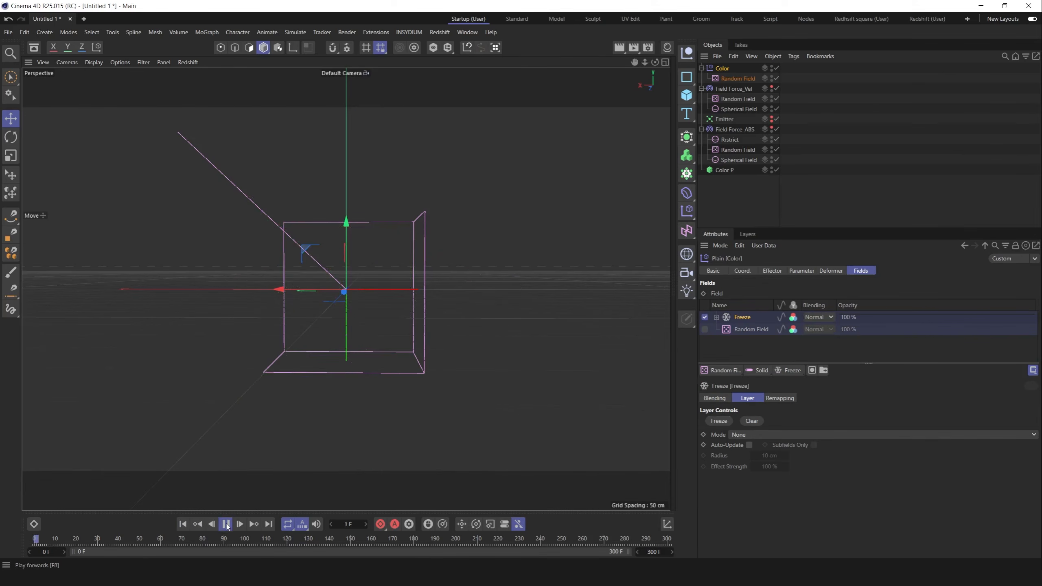
{"action": "left_click", "coordinate": [955, 172]}
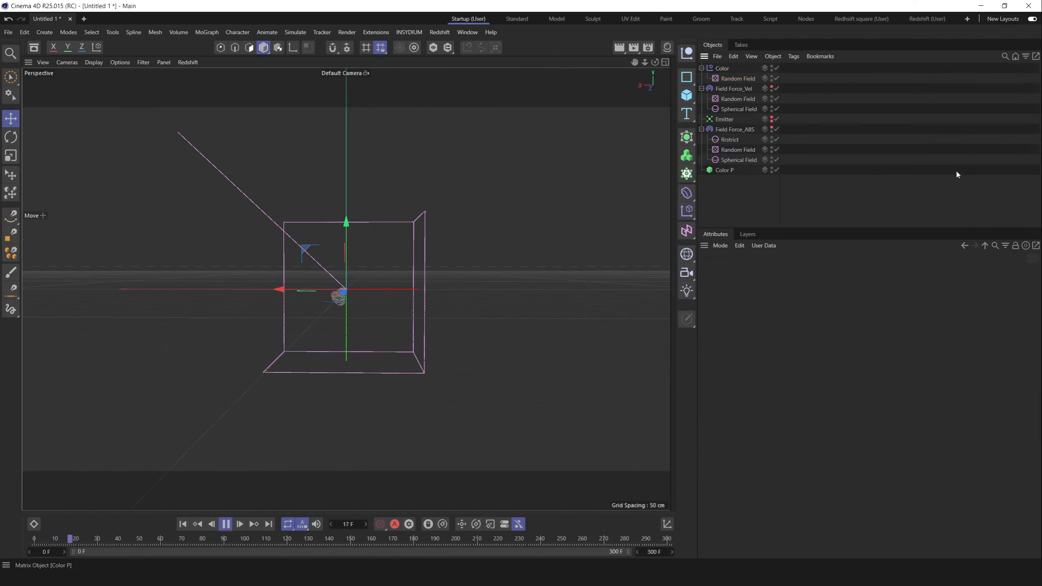